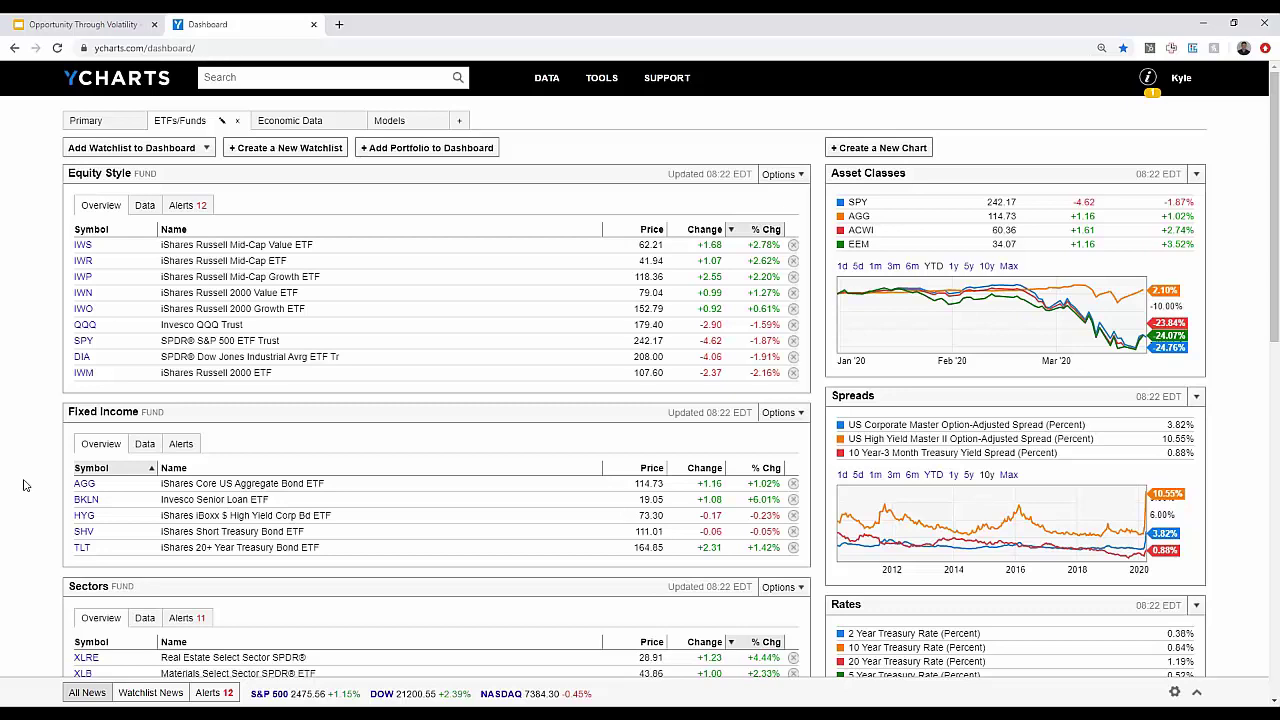
Switch the Equity Style watchlist to its data view and remove the YTD Fund Level Flows column
scroll(41, 492, down, 2)
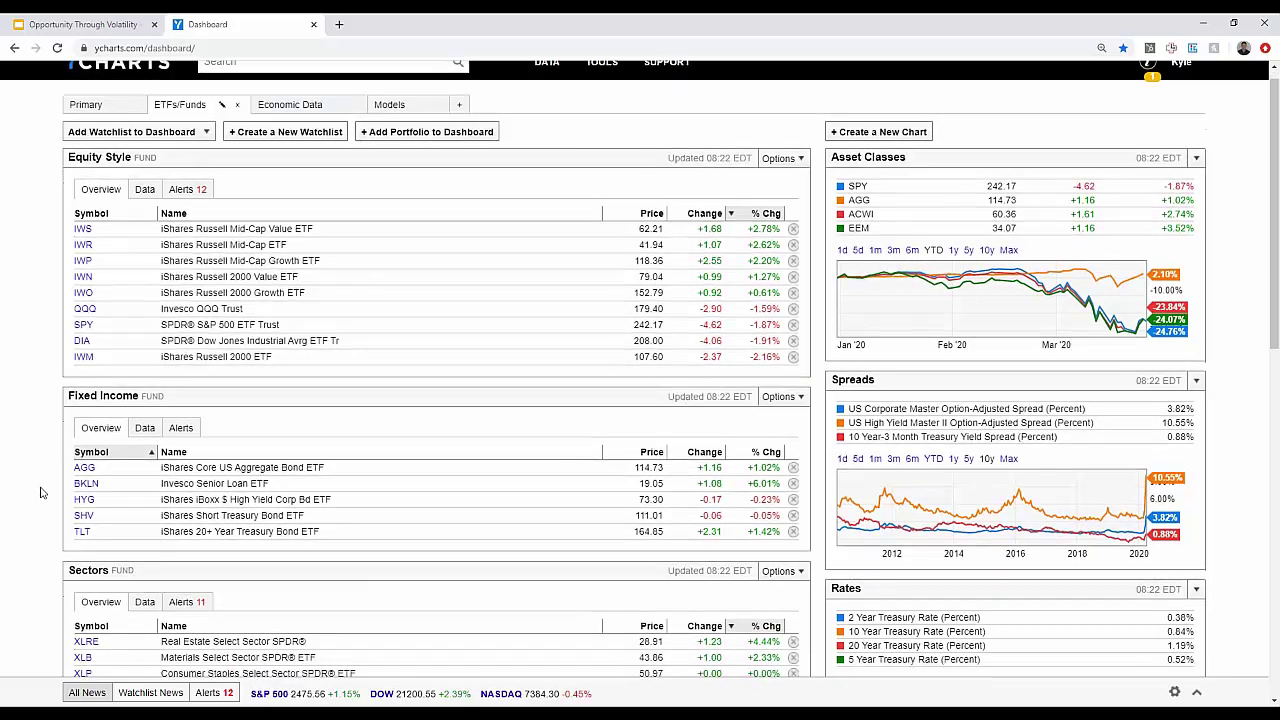
scroll(41, 492, down, 1)
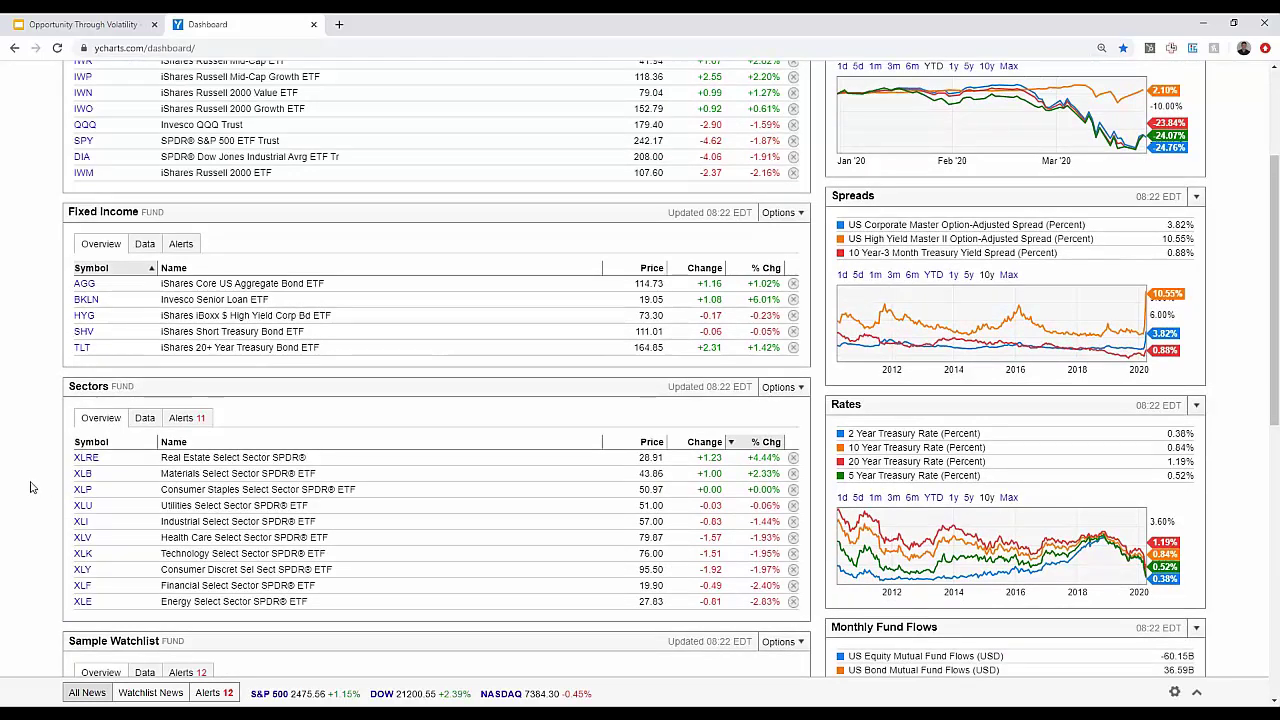
scroll(31, 487, up, 4)
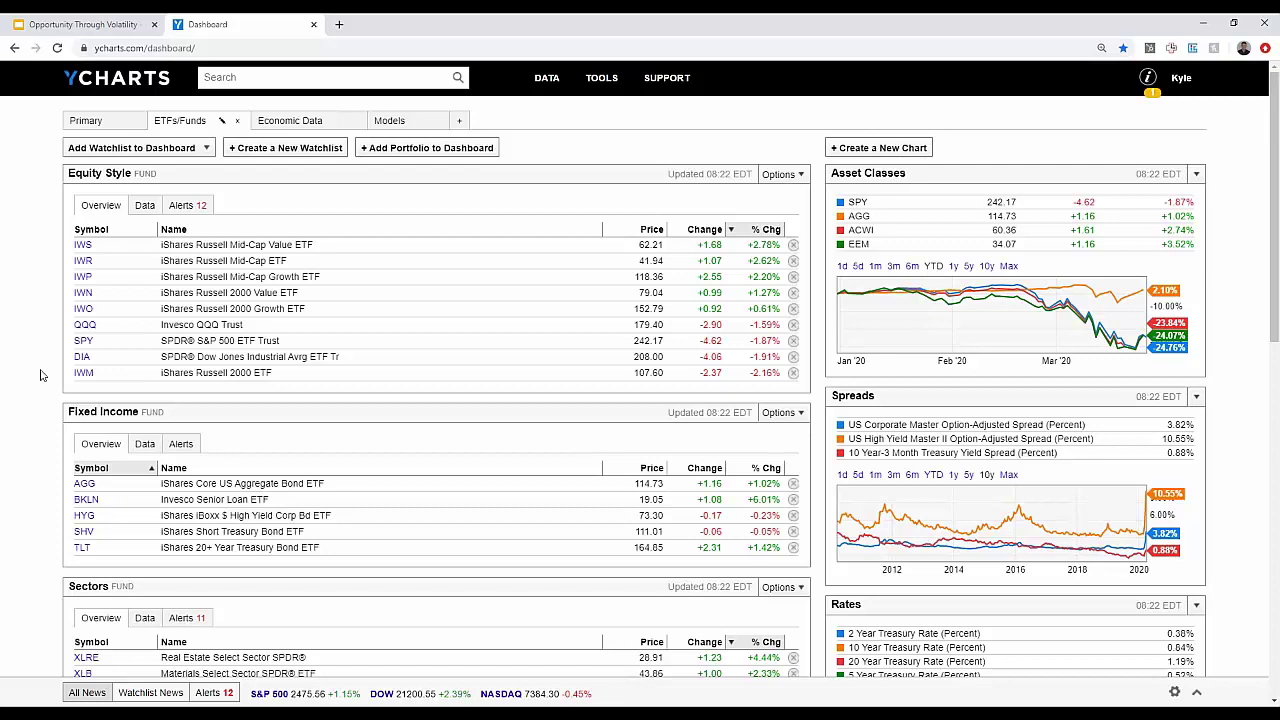
click(145, 206)
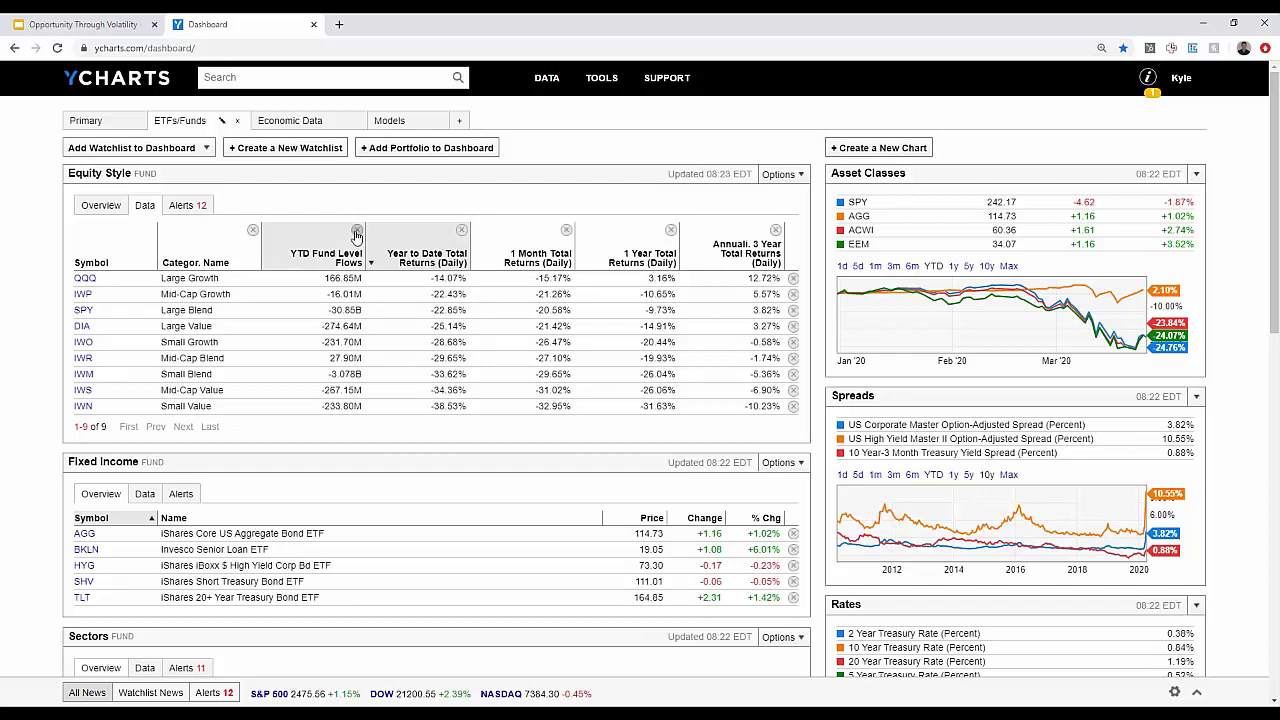
click(357, 232)
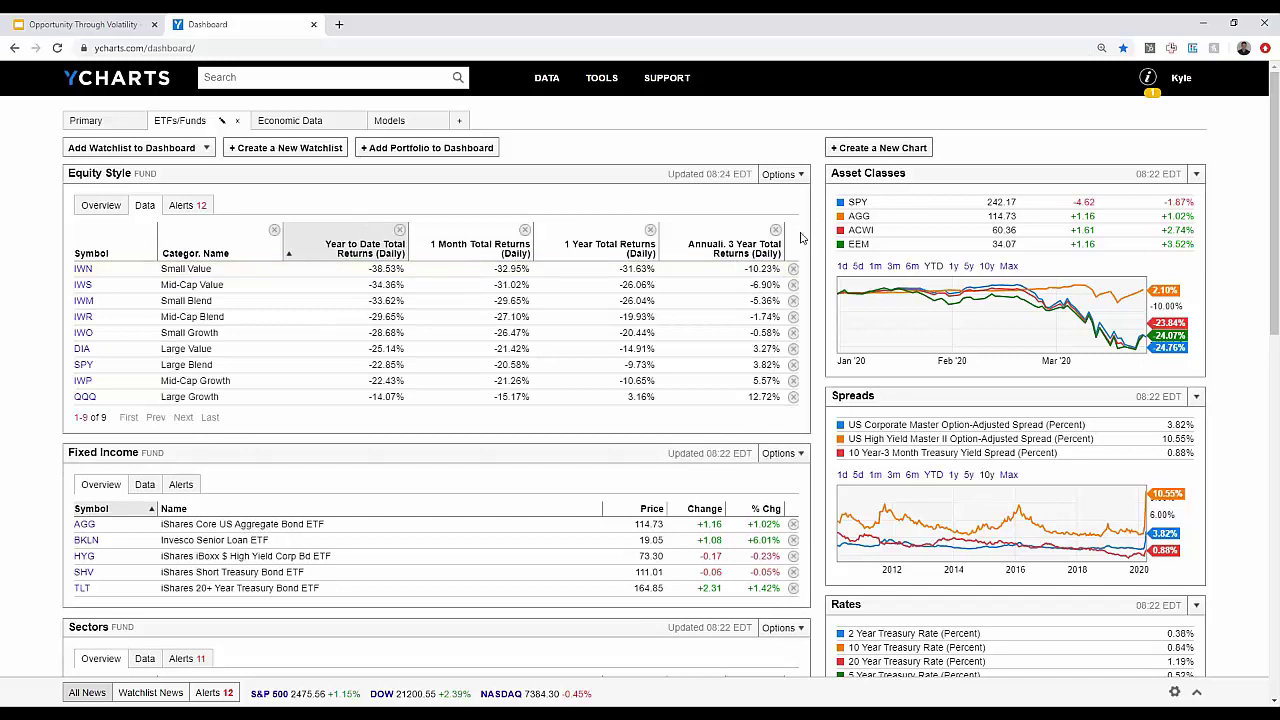
Add the Max Drawdown (1Y) metric to the Equity Style data view and sort the funds by it in ascending order
click(784, 175)
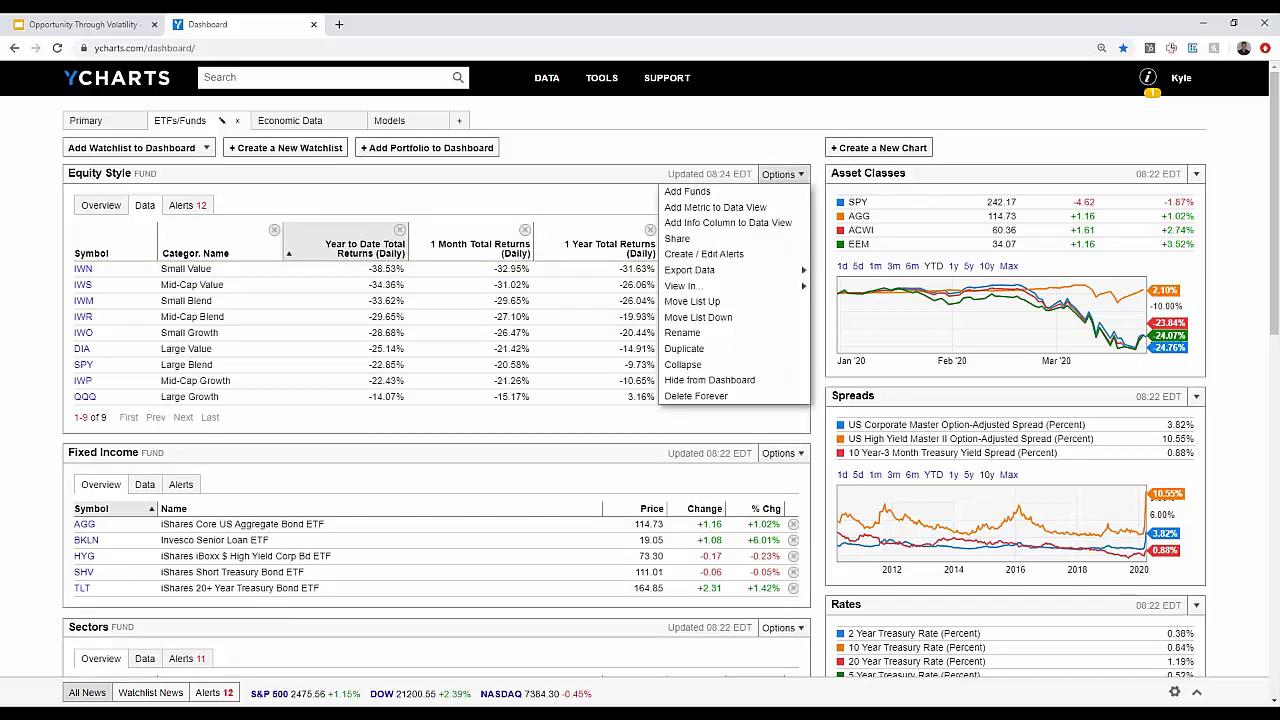
click(733, 208)
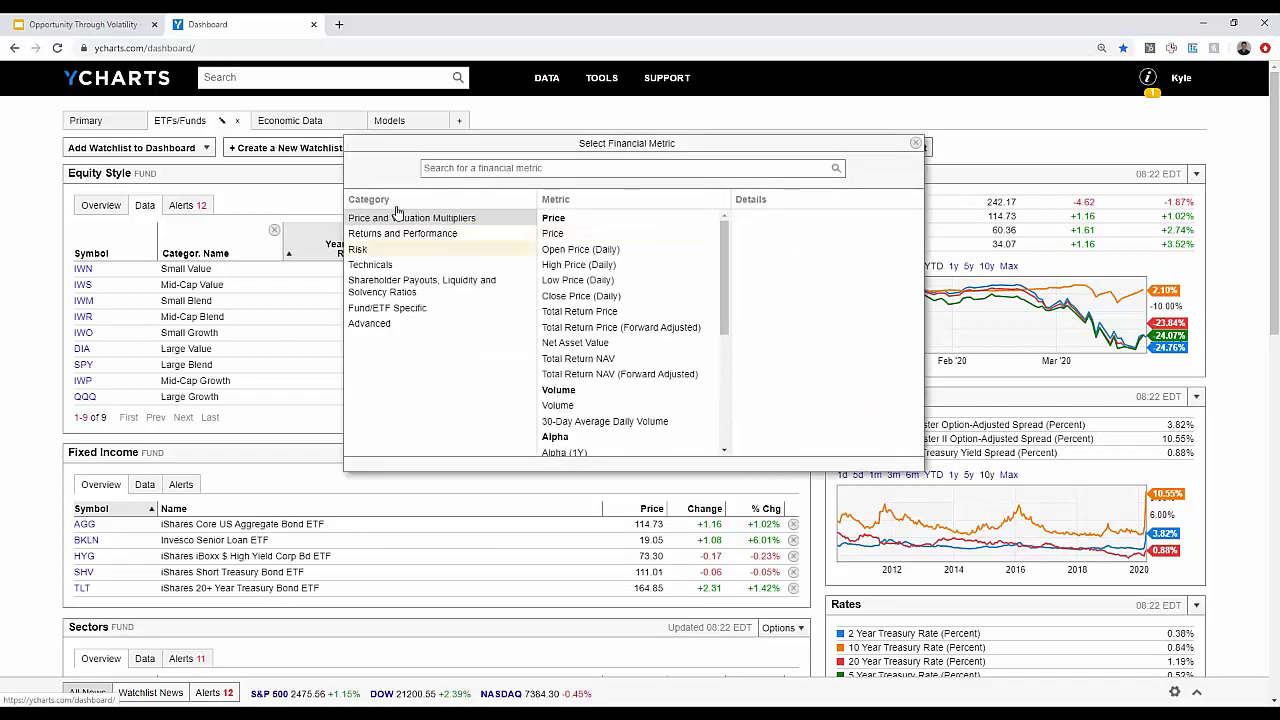
click(443, 172)
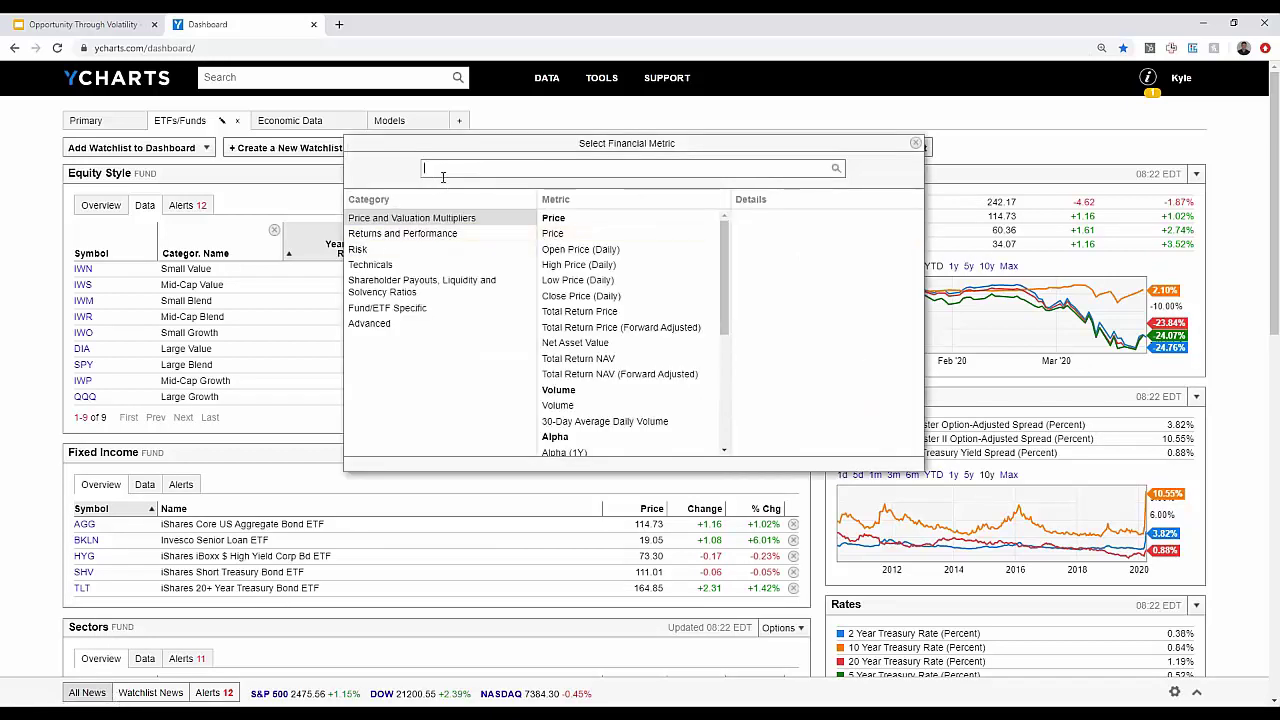
text(draw)
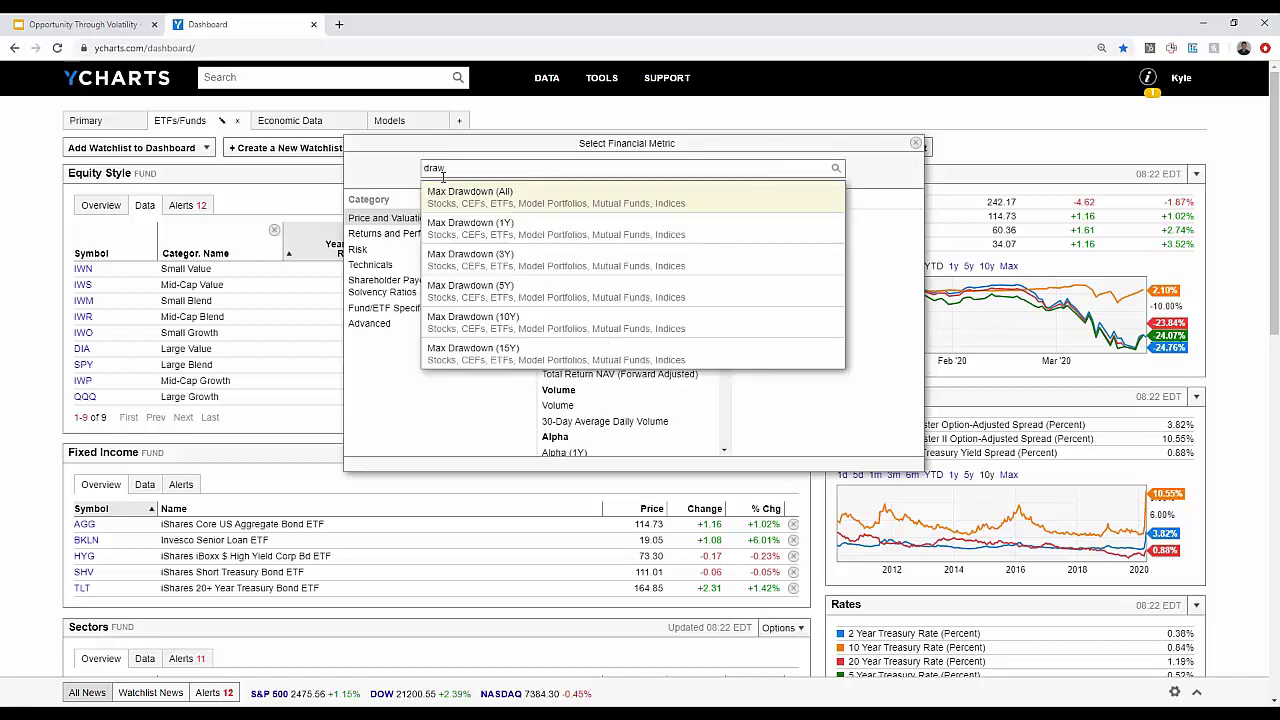
click(448, 222)
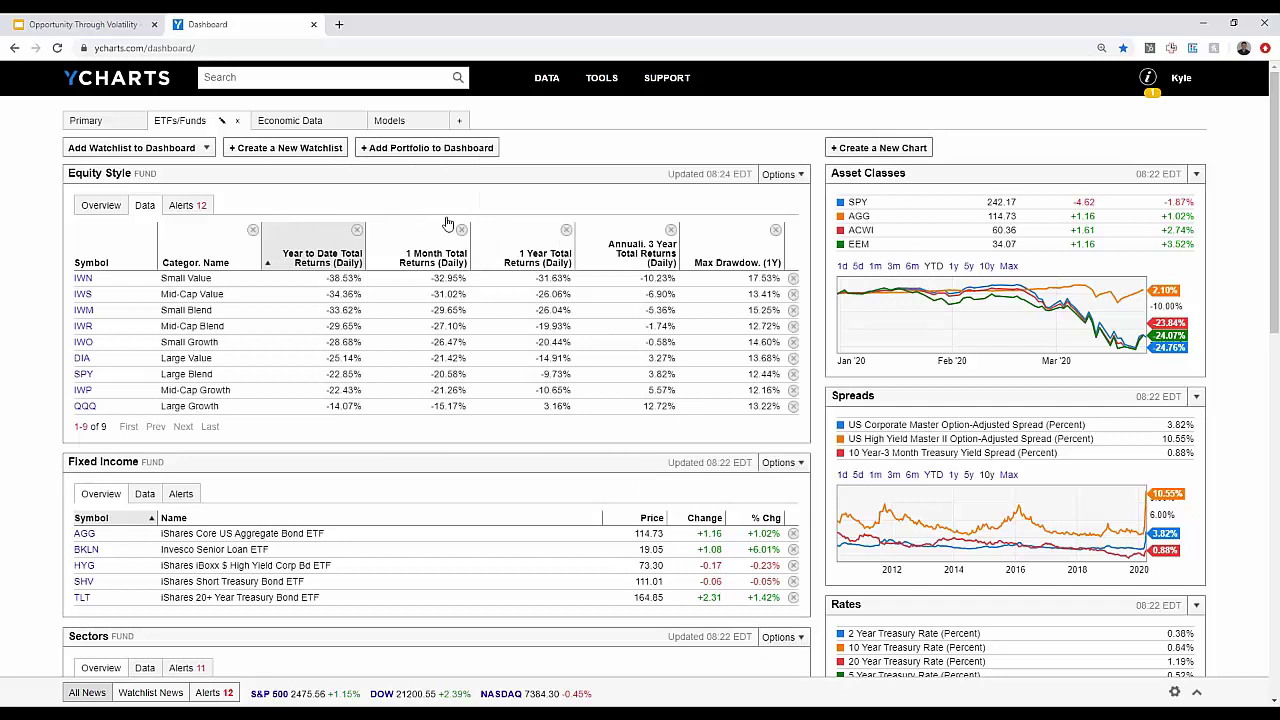
click(714, 256)
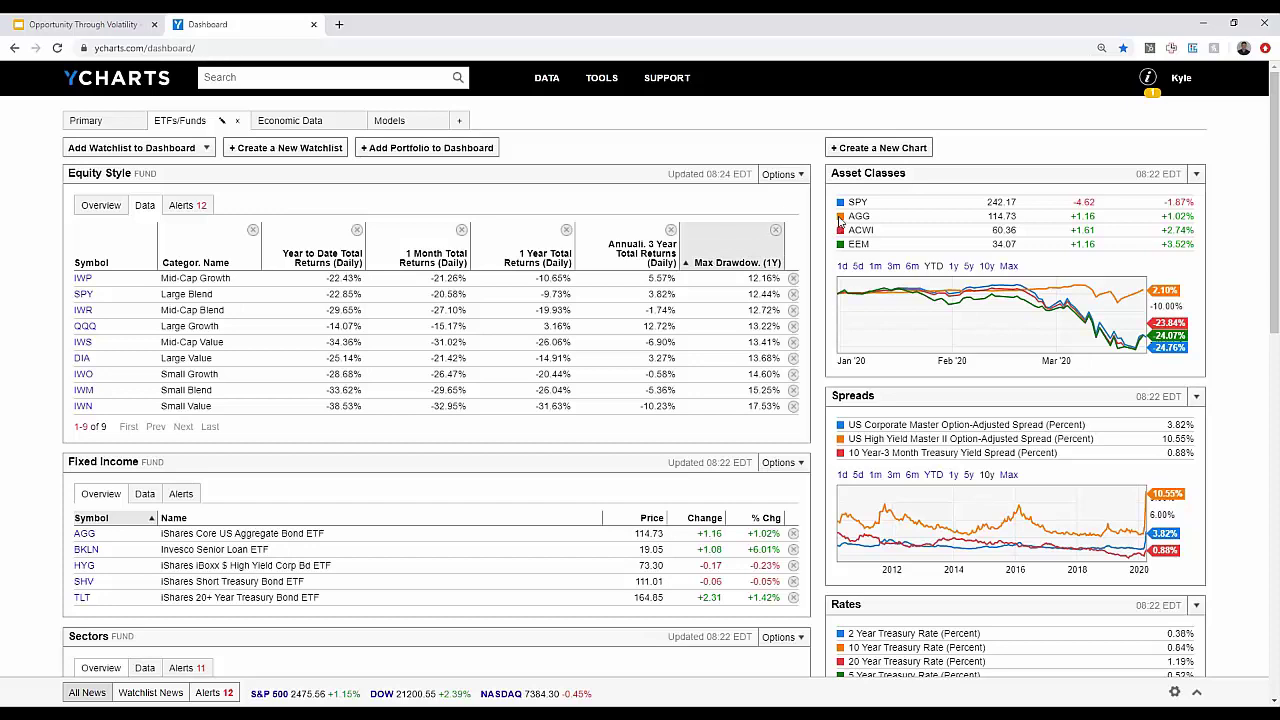
Review the securities, metric and options in the Asset Classes chart's edit settings, leaving them as they are
scroll(840, 220, down, 2)
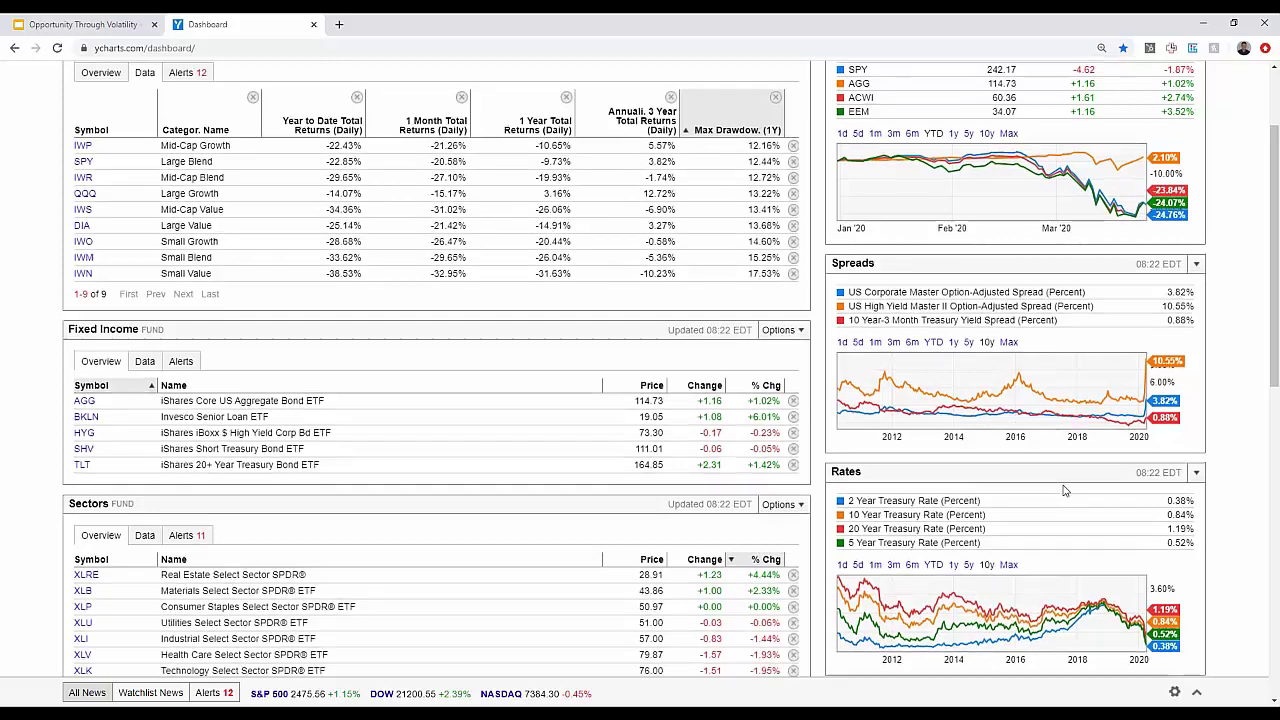
scroll(1065, 490, up, 3)
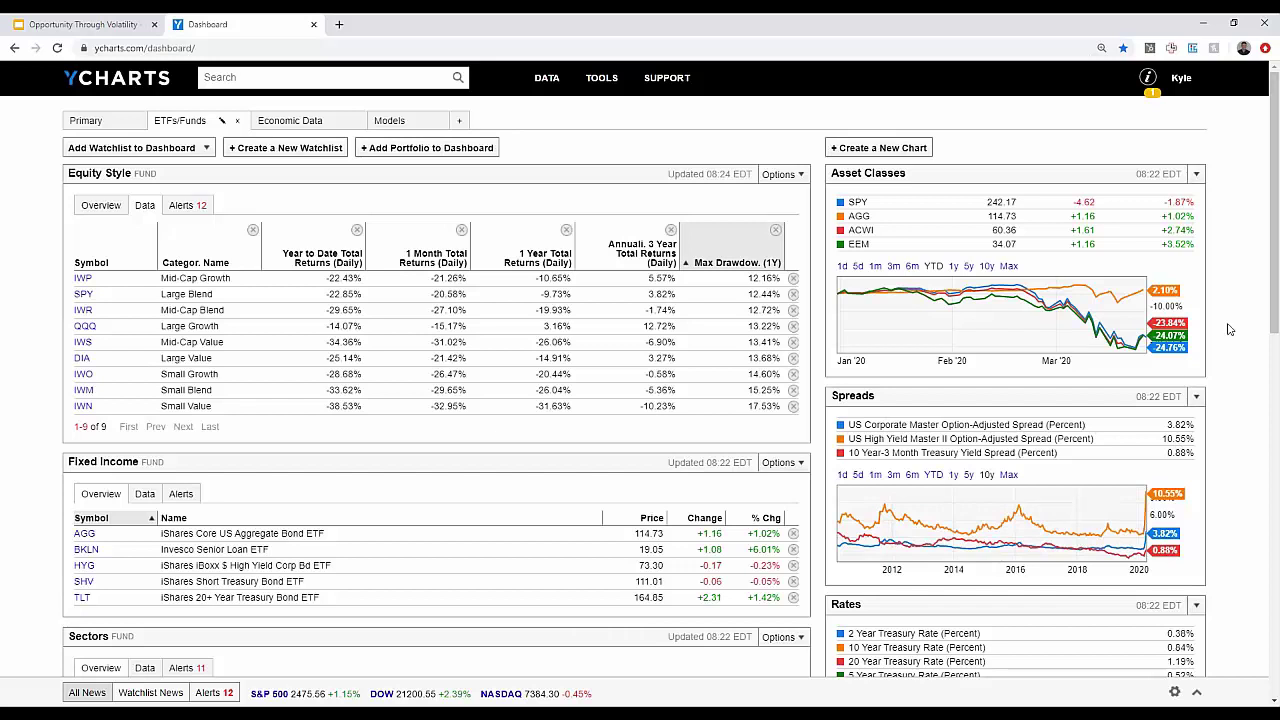
click(1197, 177)
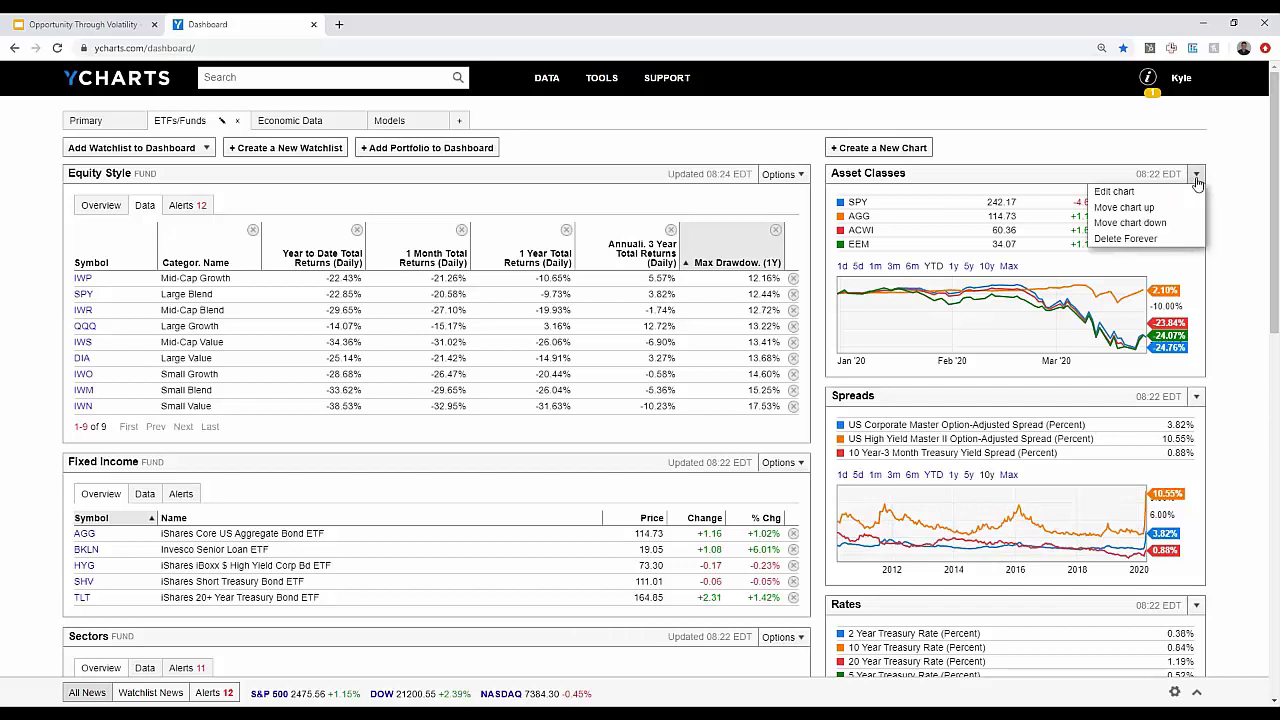
click(1183, 192)
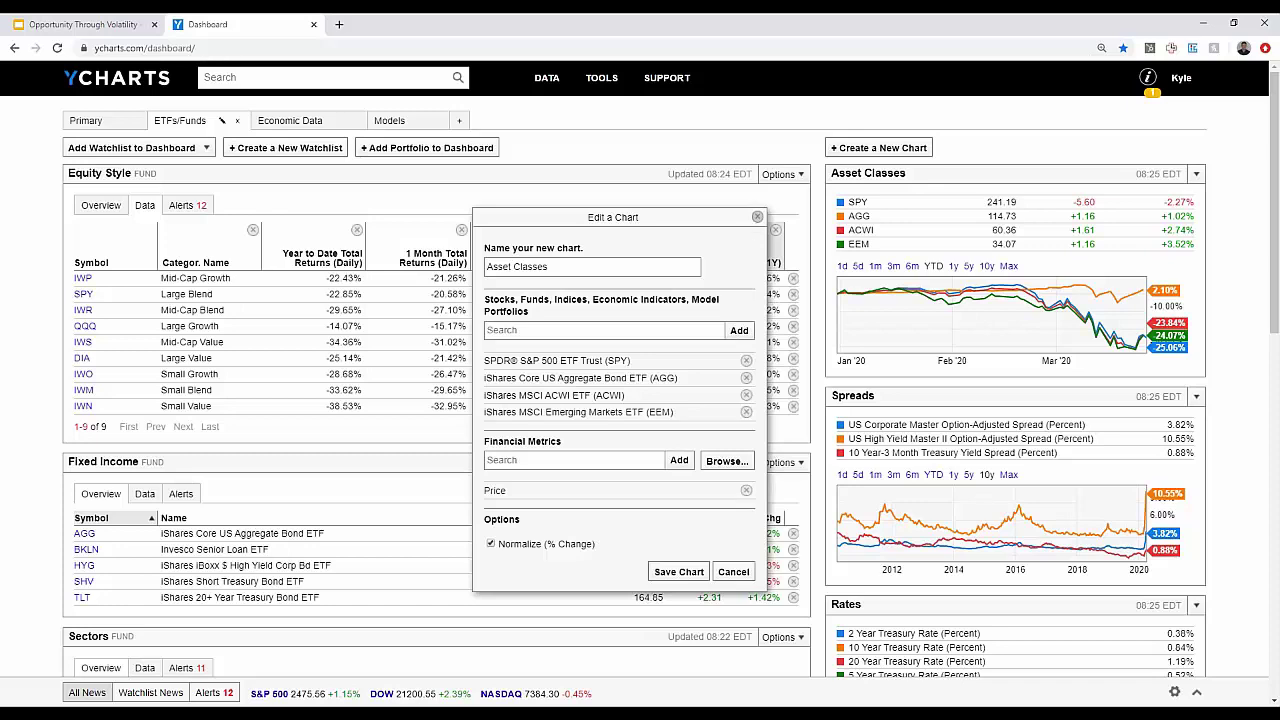
click(757, 216)
Review the indicators and normalization option in the Spreads chart's edit settings, leaving them as they are
scroll(1222, 424, down, 1)
click(1195, 330)
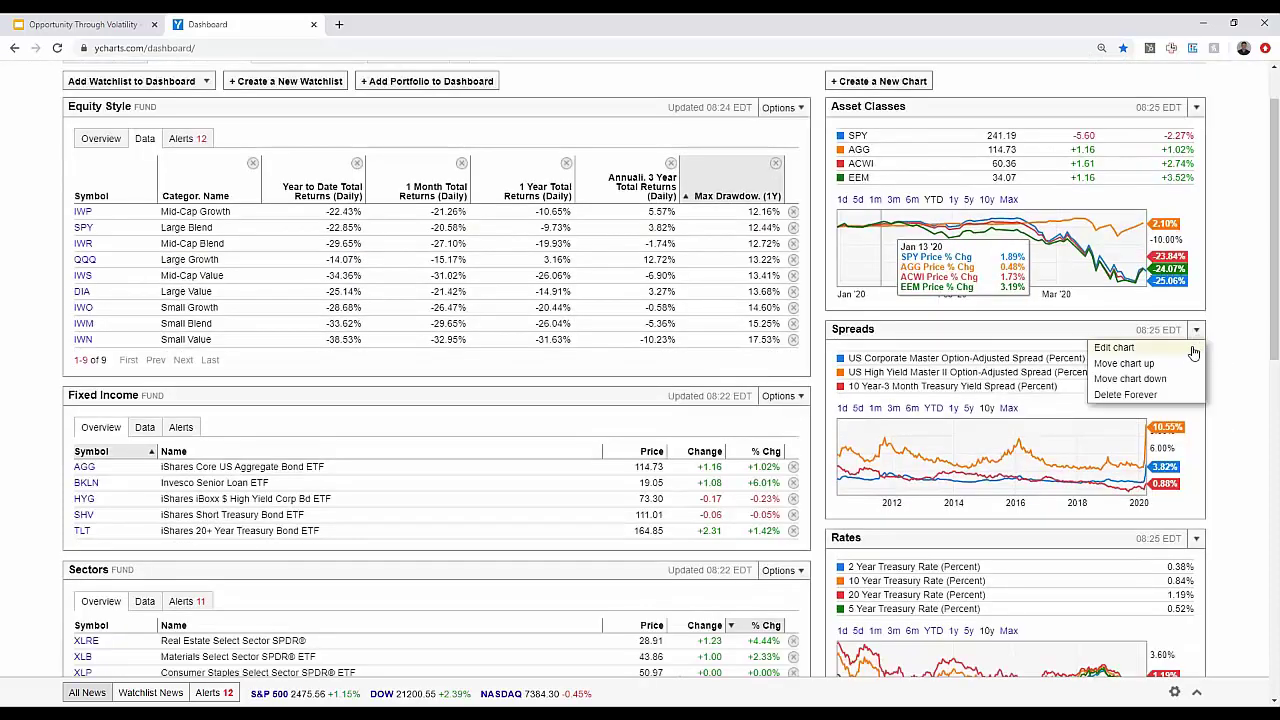
click(1190, 349)
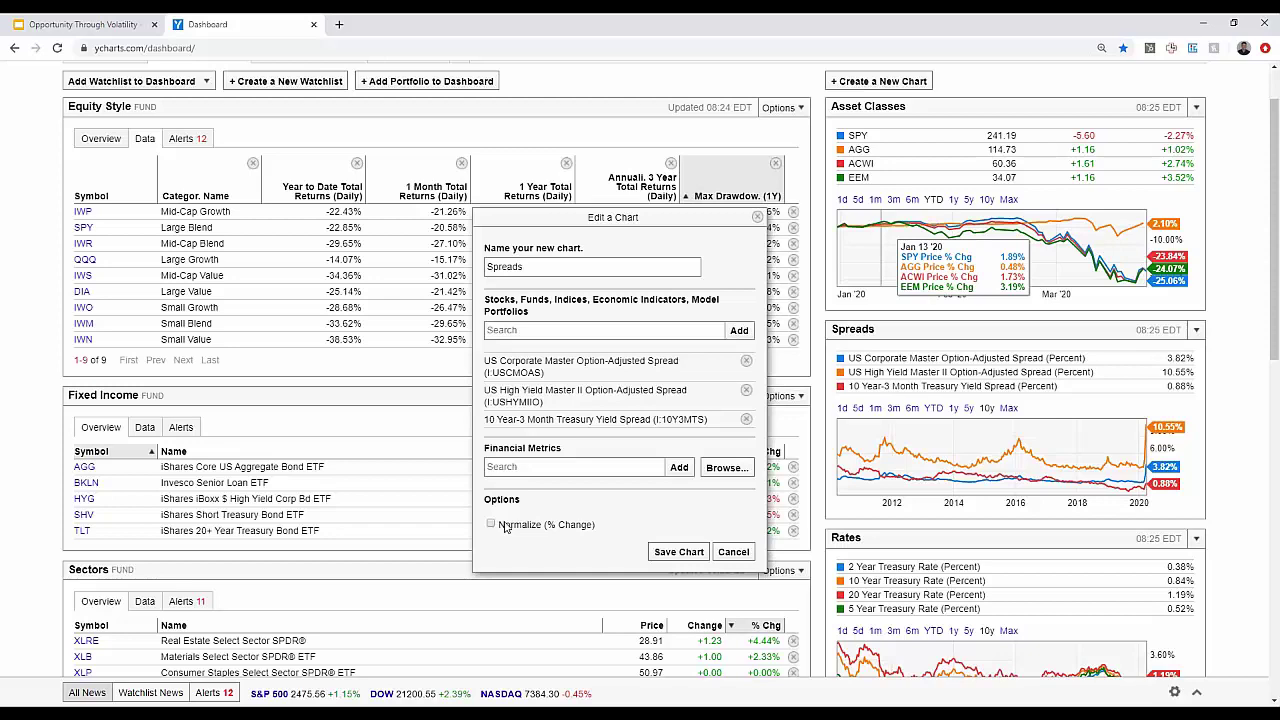
click(757, 218)
Review the Treasury rate indicators in the Rates chart's edit settings, leaving them as they are
scroll(910, 290, down, 1)
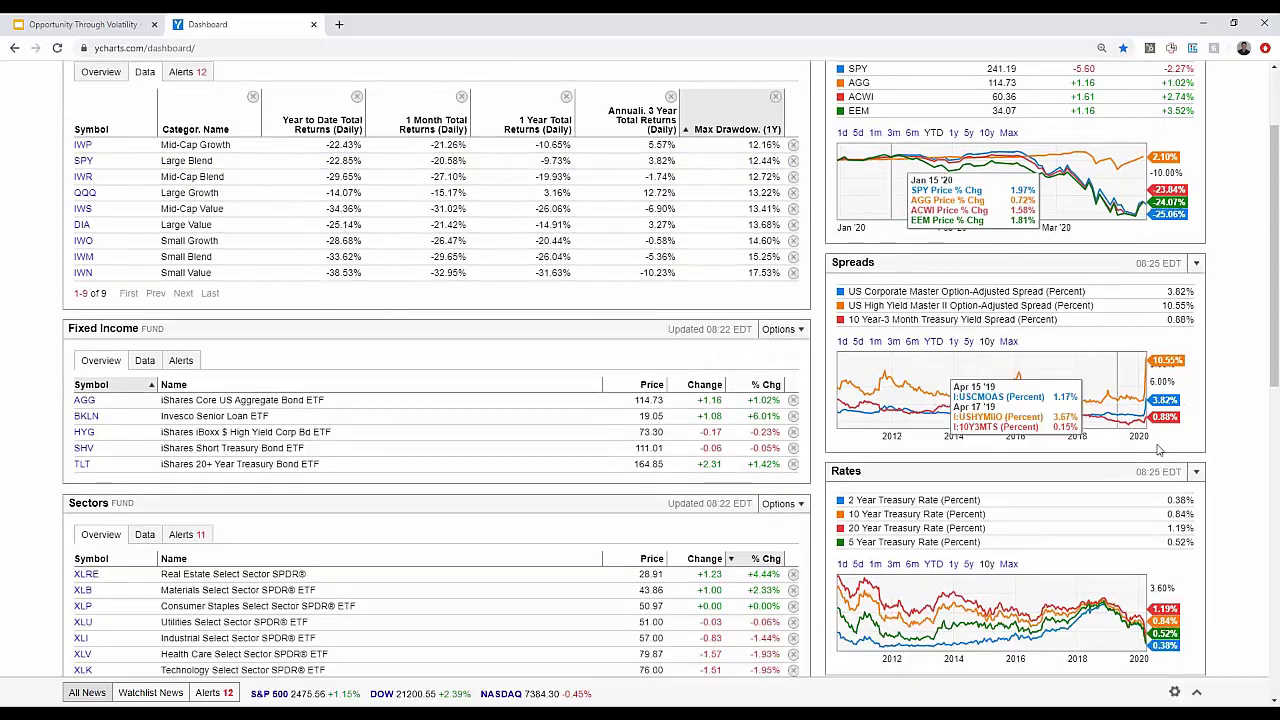
click(1198, 476)
click(1178, 487)
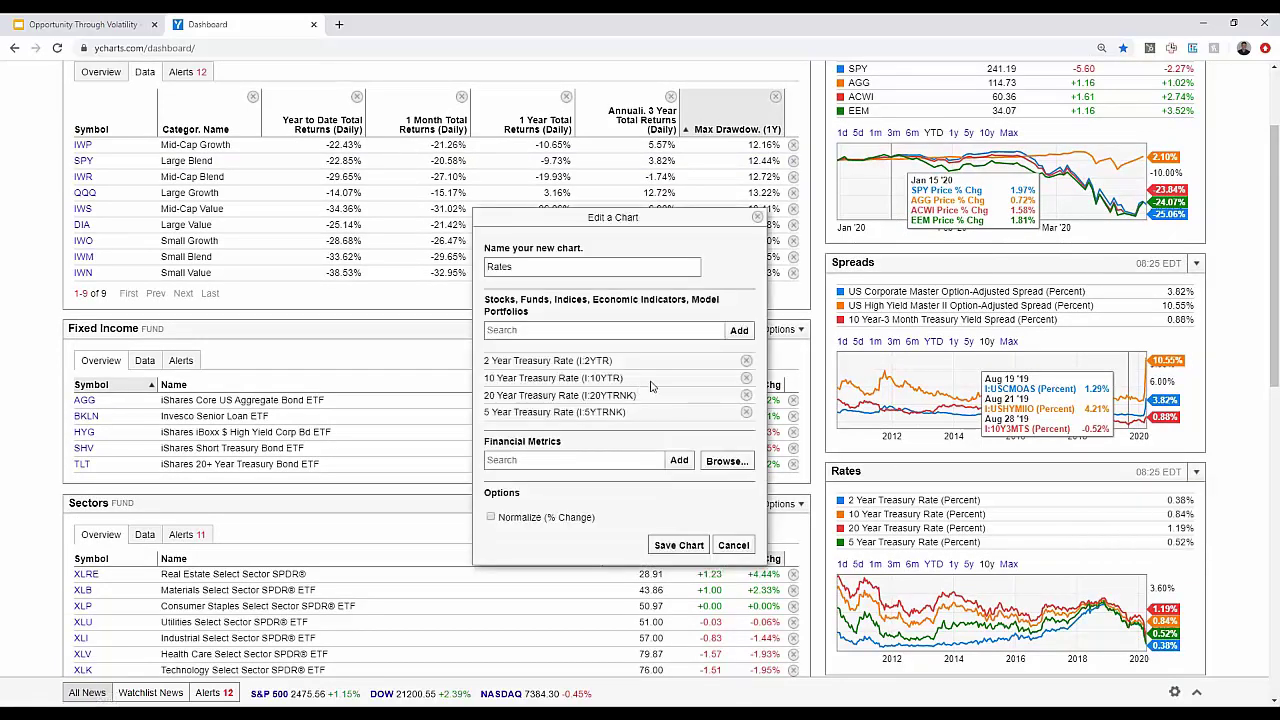
click(589, 329)
click(759, 219)
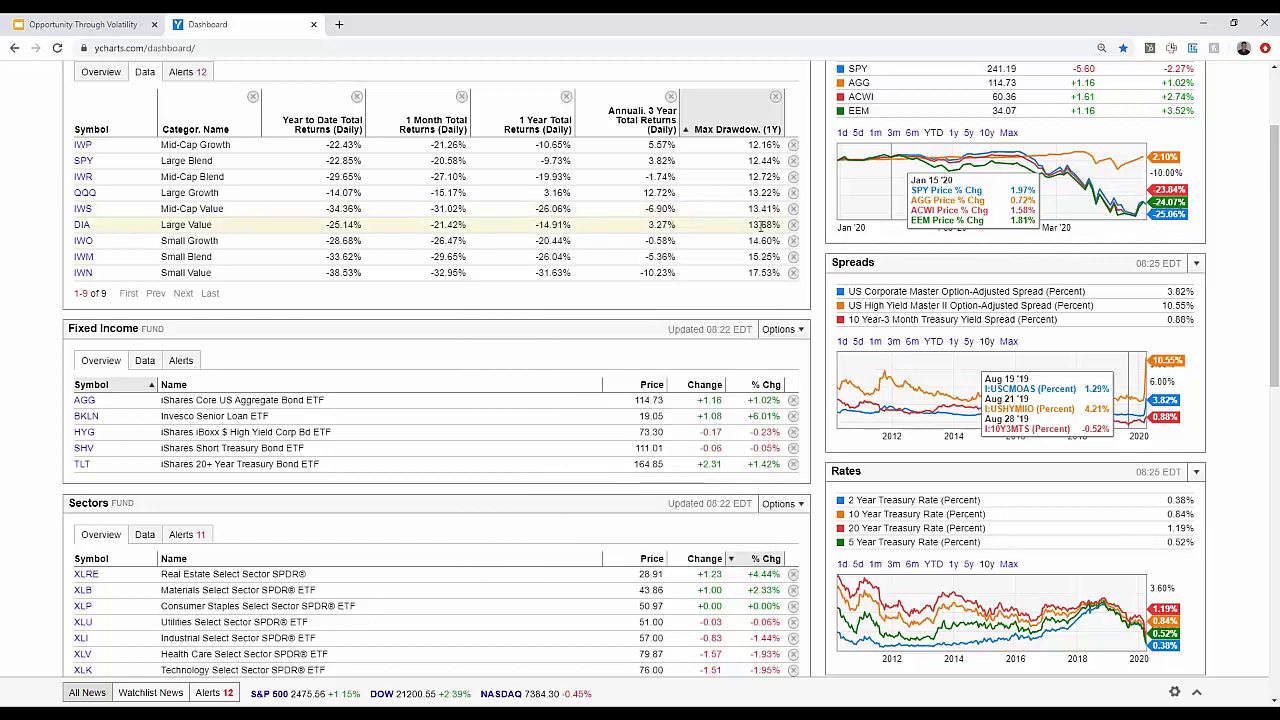
Show the Economic Data dashboard, and open a new Fundamental Chart
scroll(270, 300, up, 3)
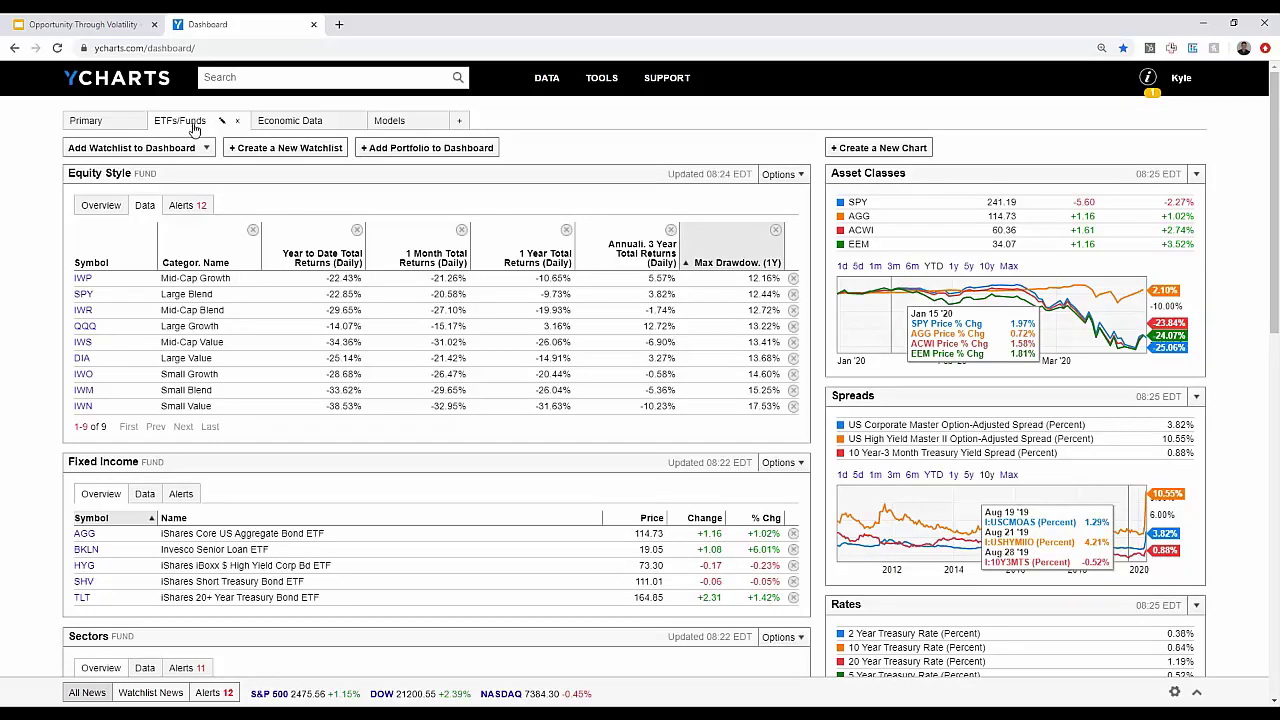
click(293, 125)
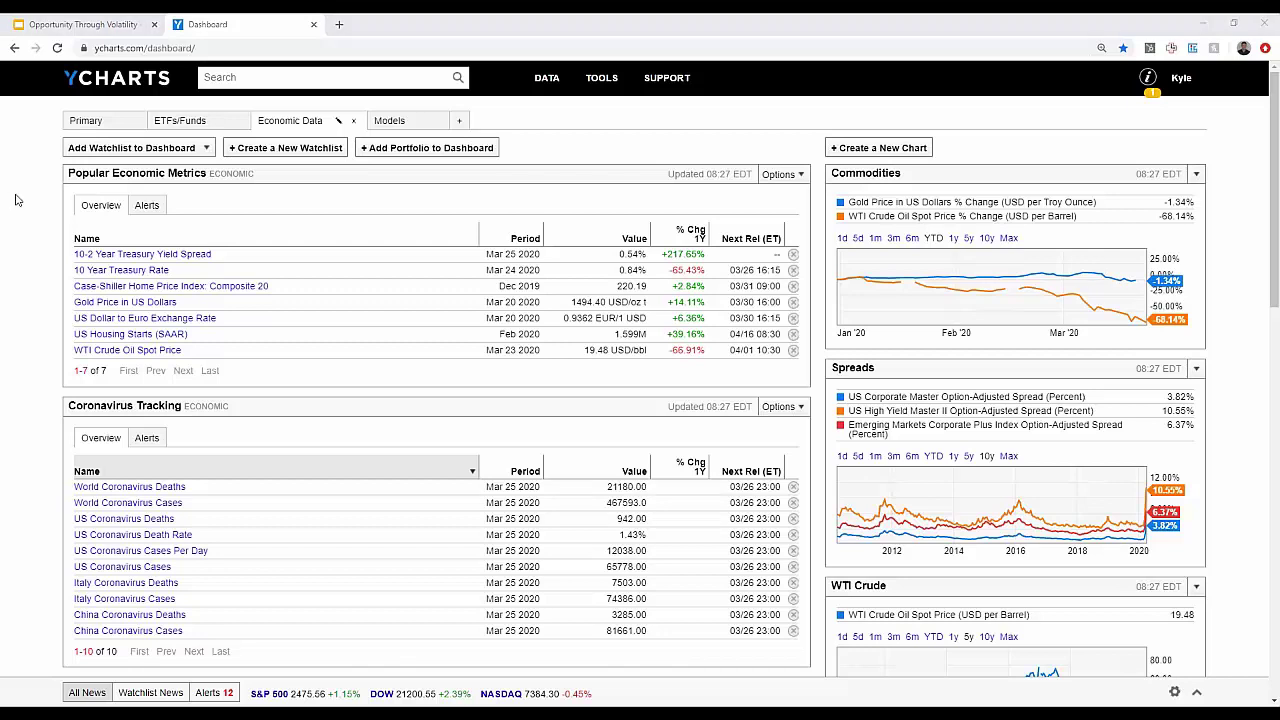
mouse_move(602, 80)
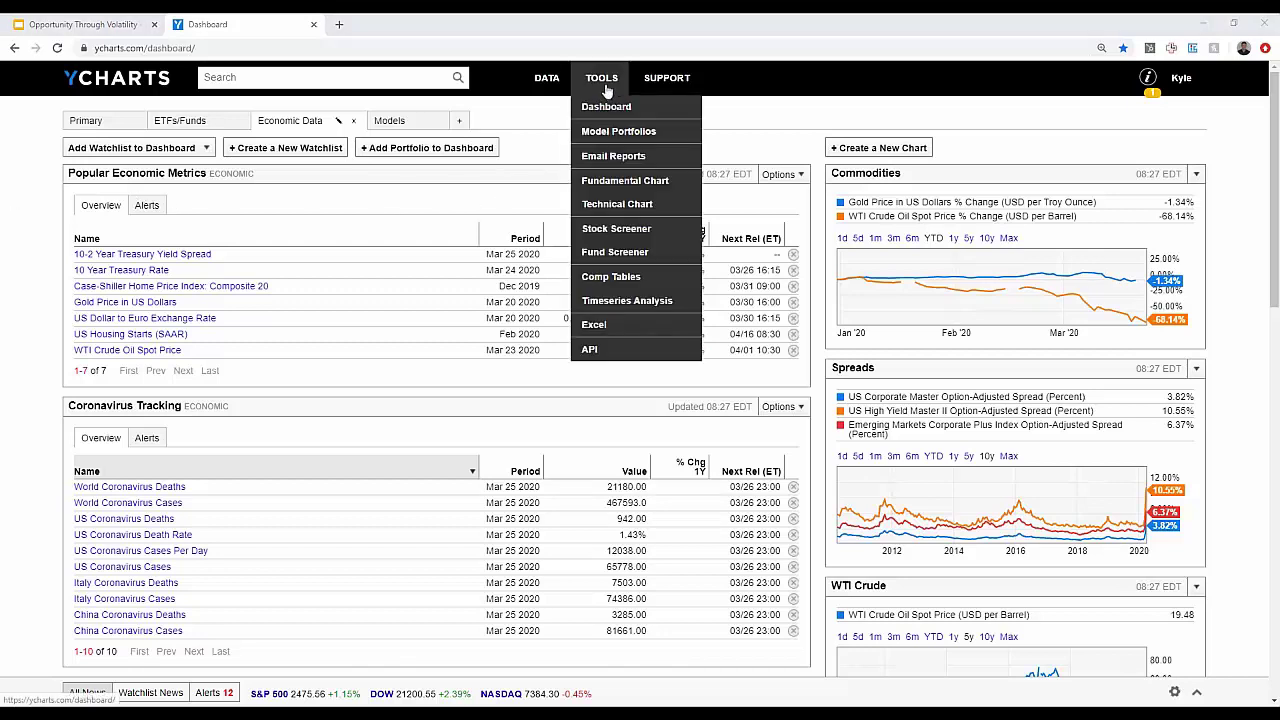
click(603, 183)
click(603, 183)
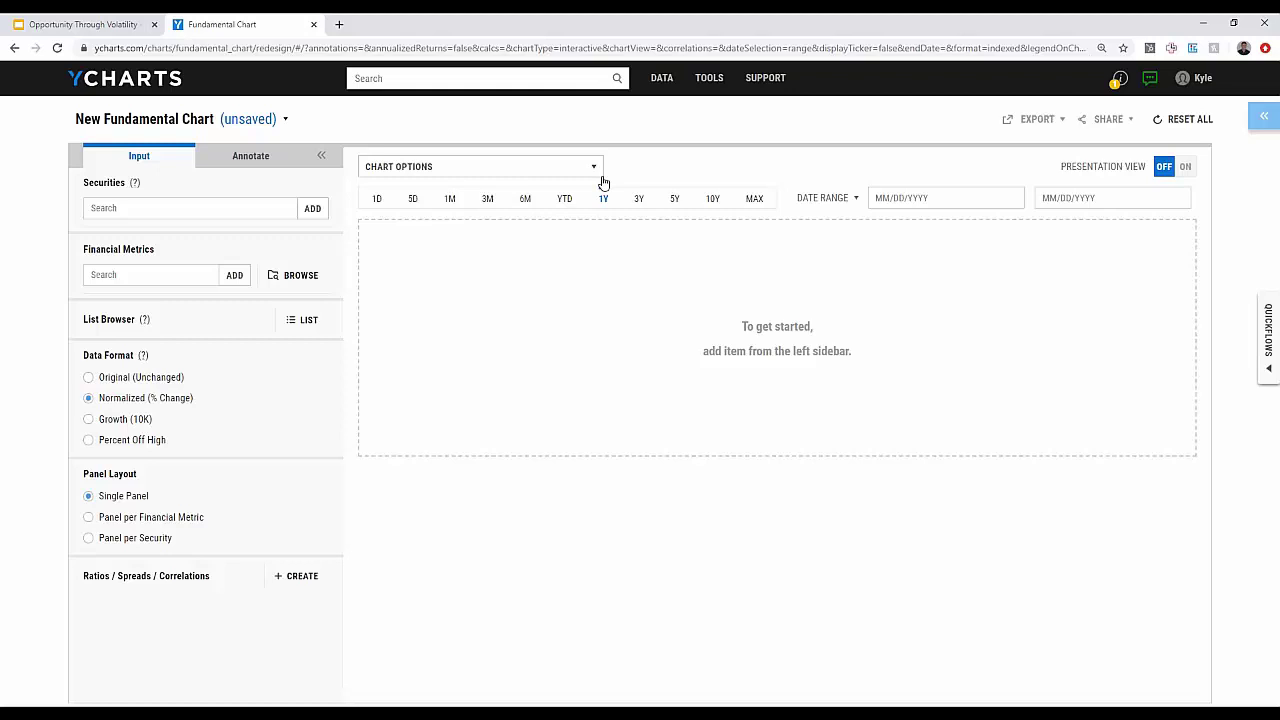
Add the securities VTSMX and SPY to the chart and remove the Price metric
click(176, 209)
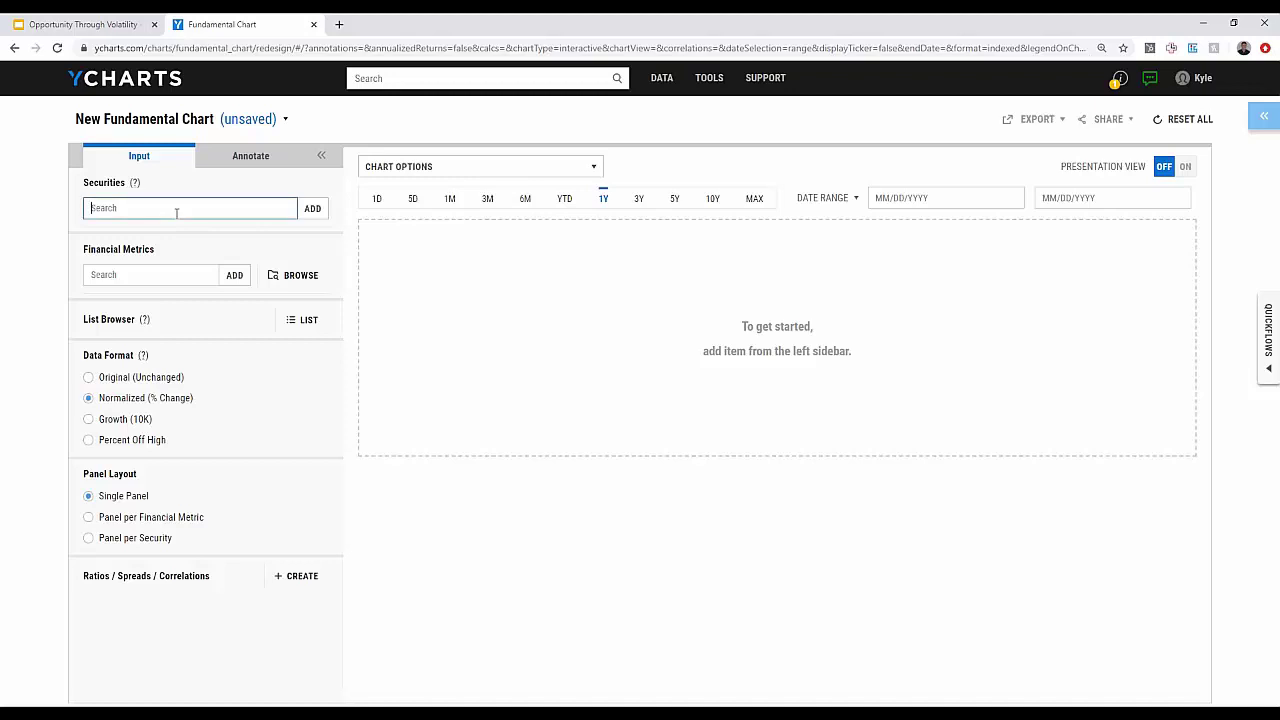
text(vtsmx)
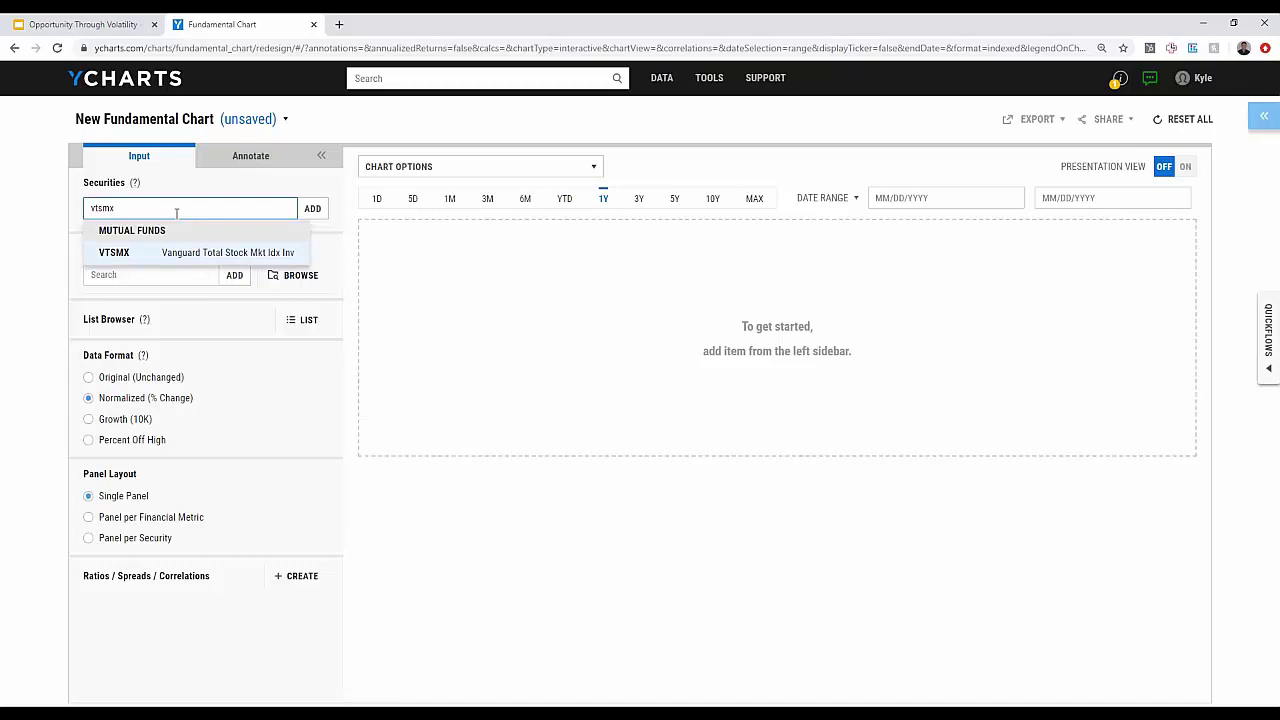
key(Return)
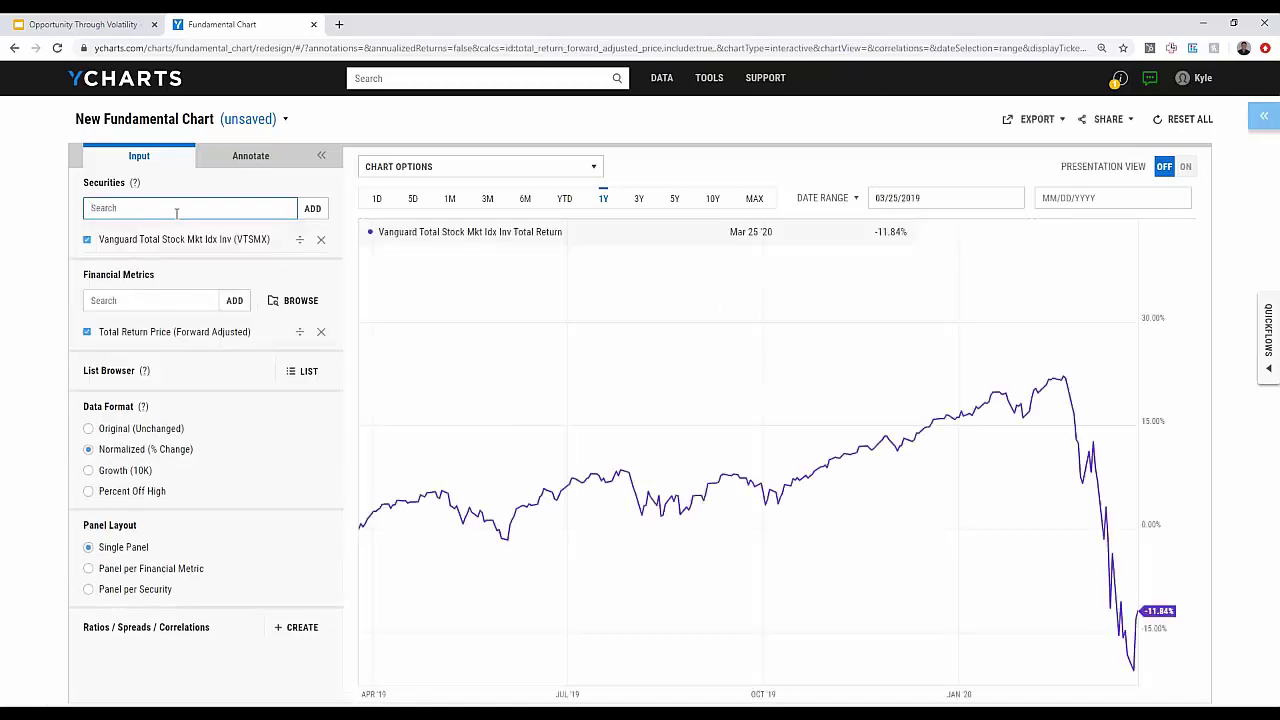
click(89, 452)
text(spy)
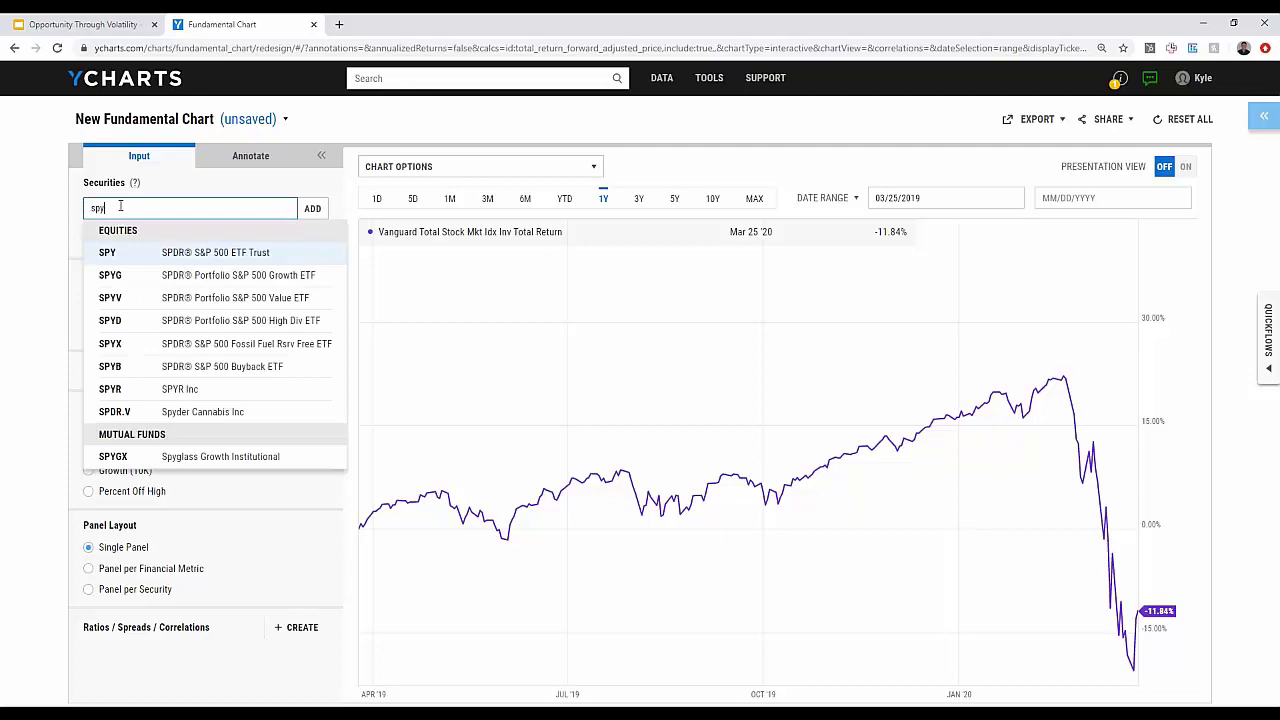
key(Return)
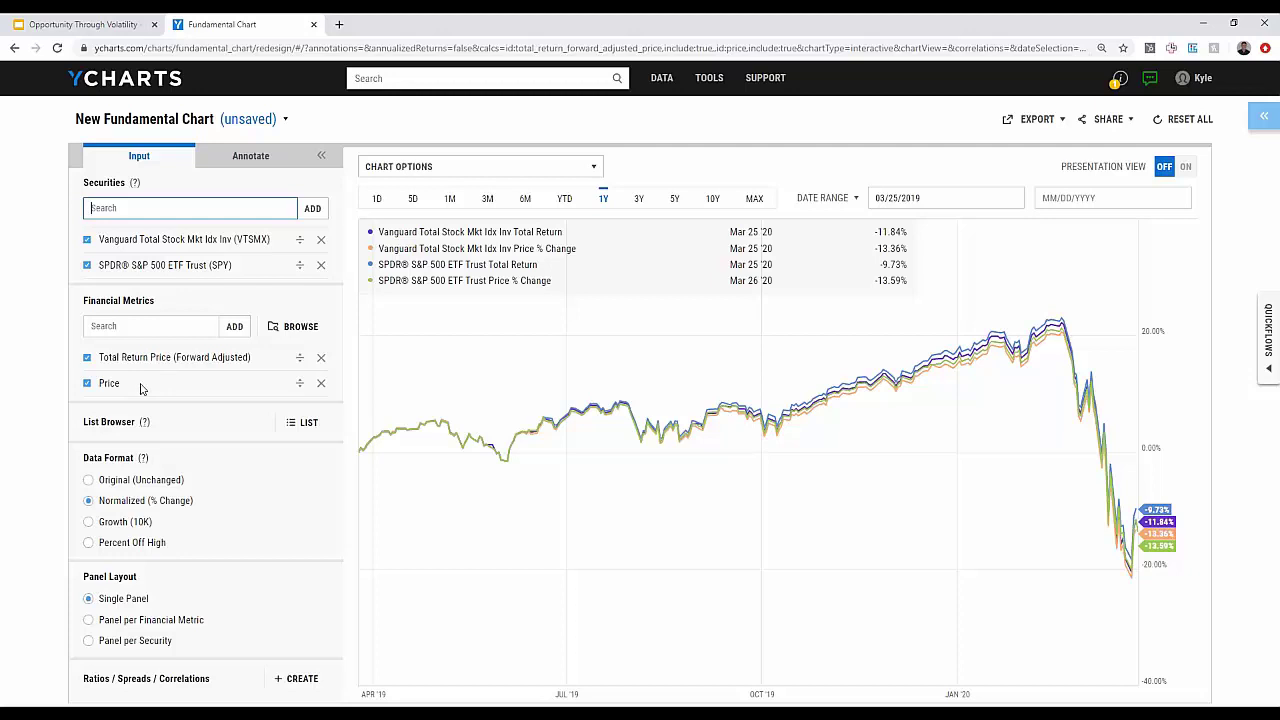
click(320, 388)
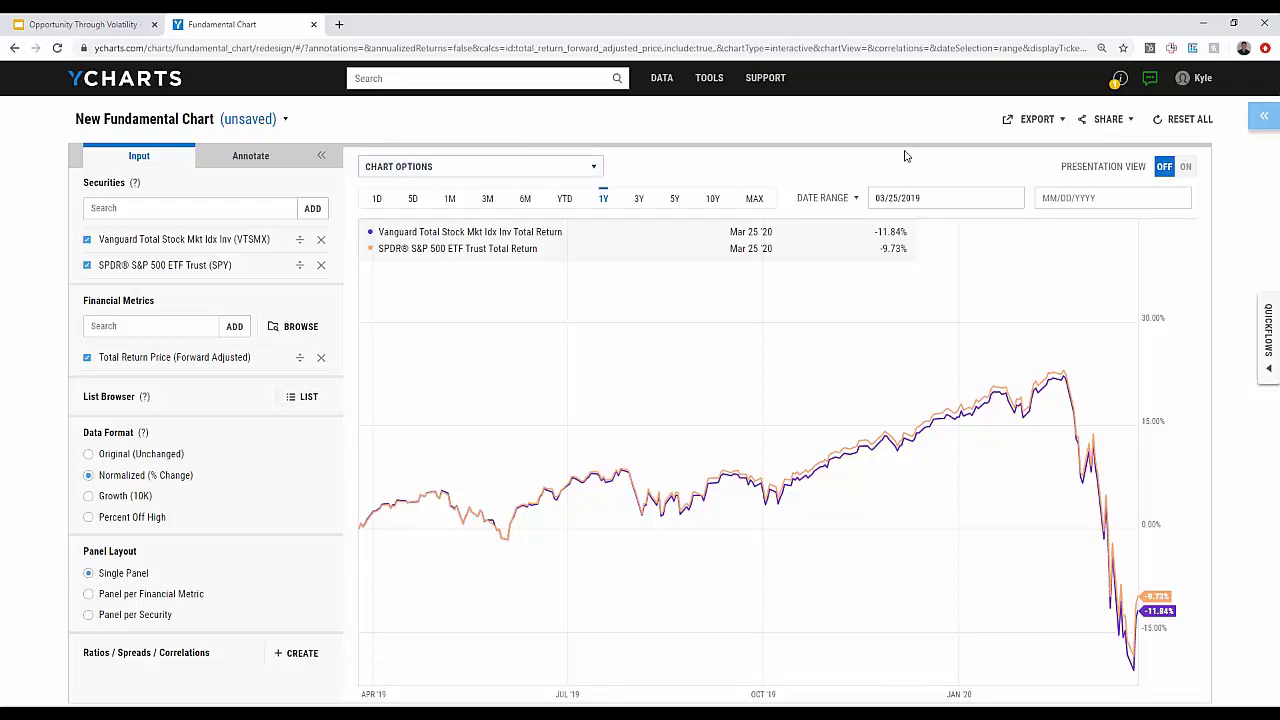
Set the chart's start date to 02/19/2020
click(913, 198)
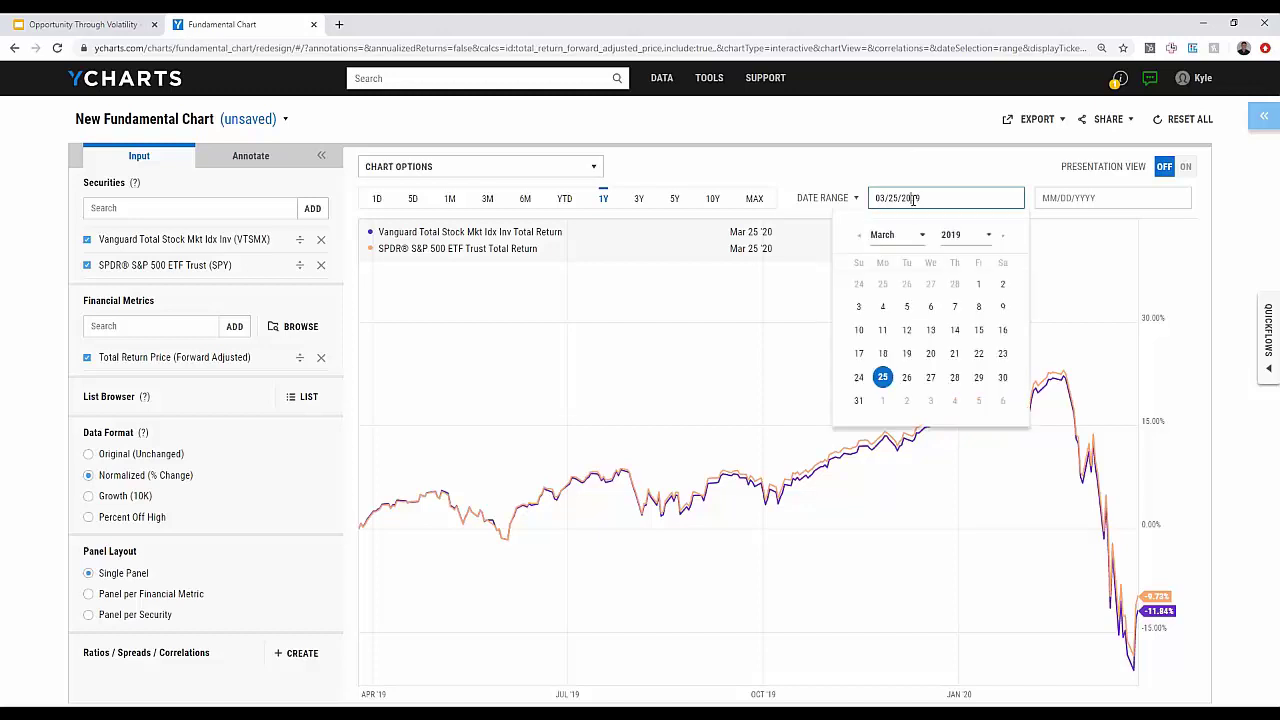
click(955, 238)
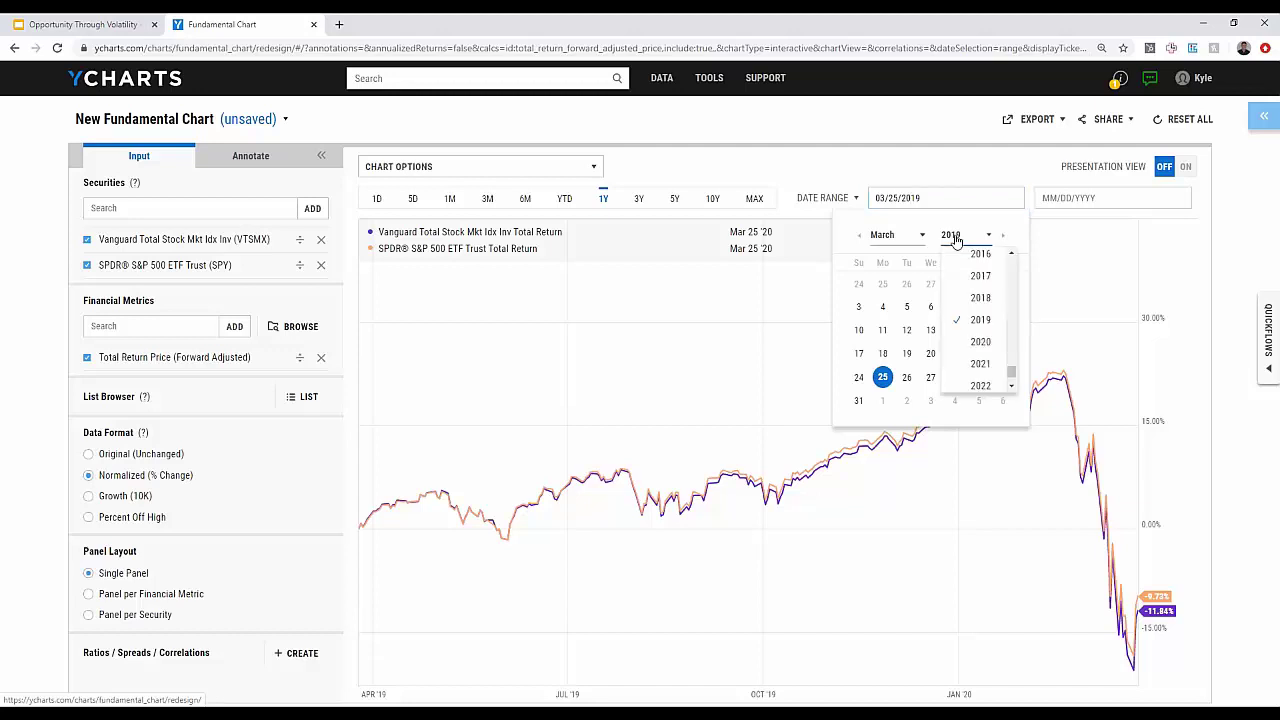
click(980, 341)
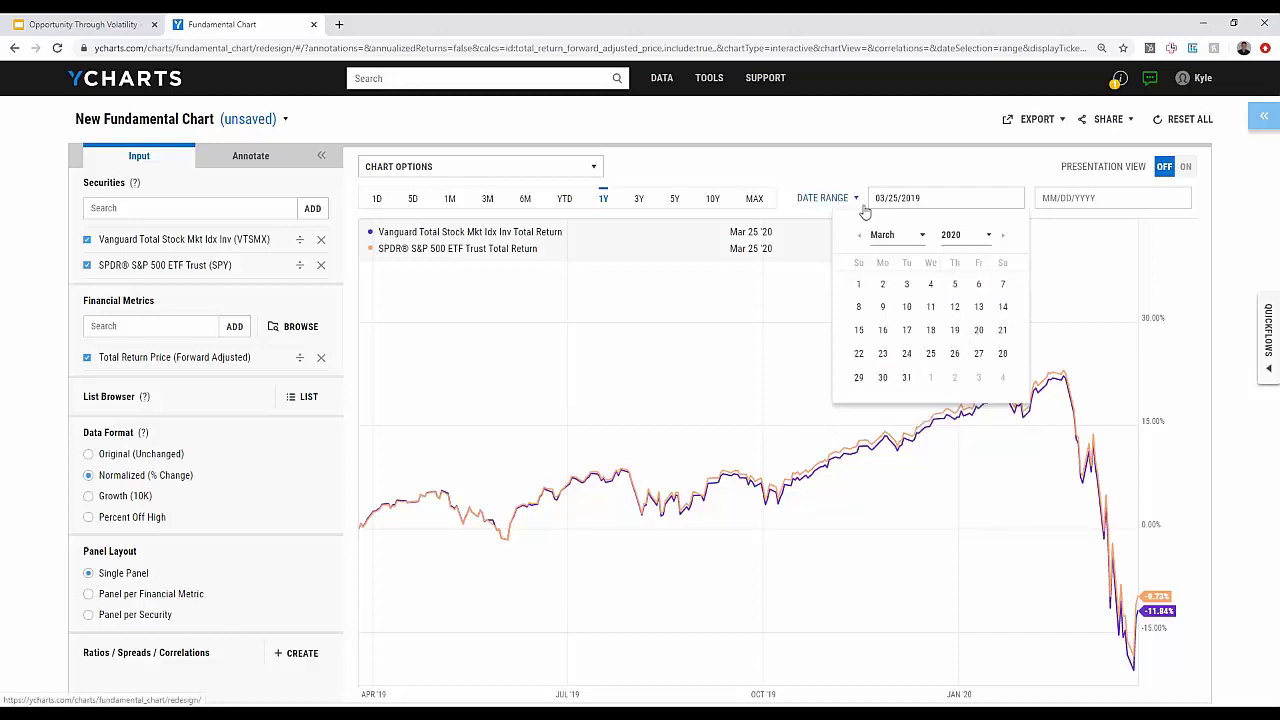
click(862, 238)
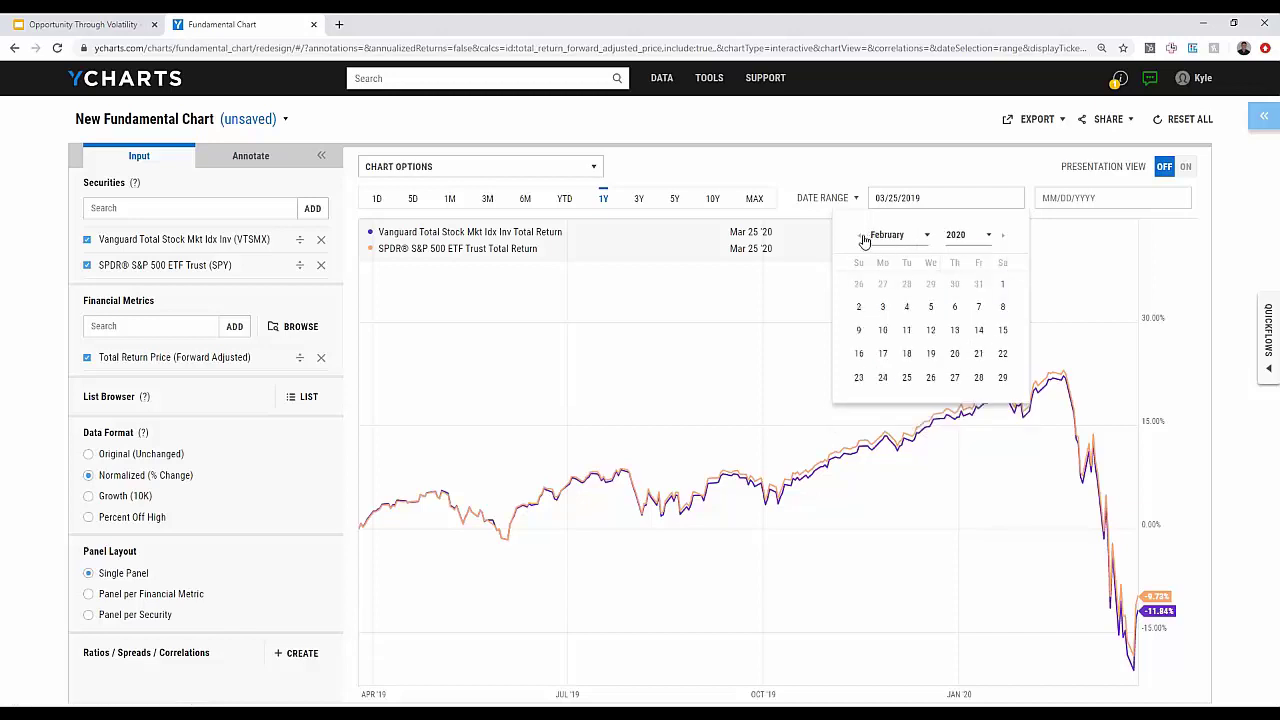
click(930, 355)
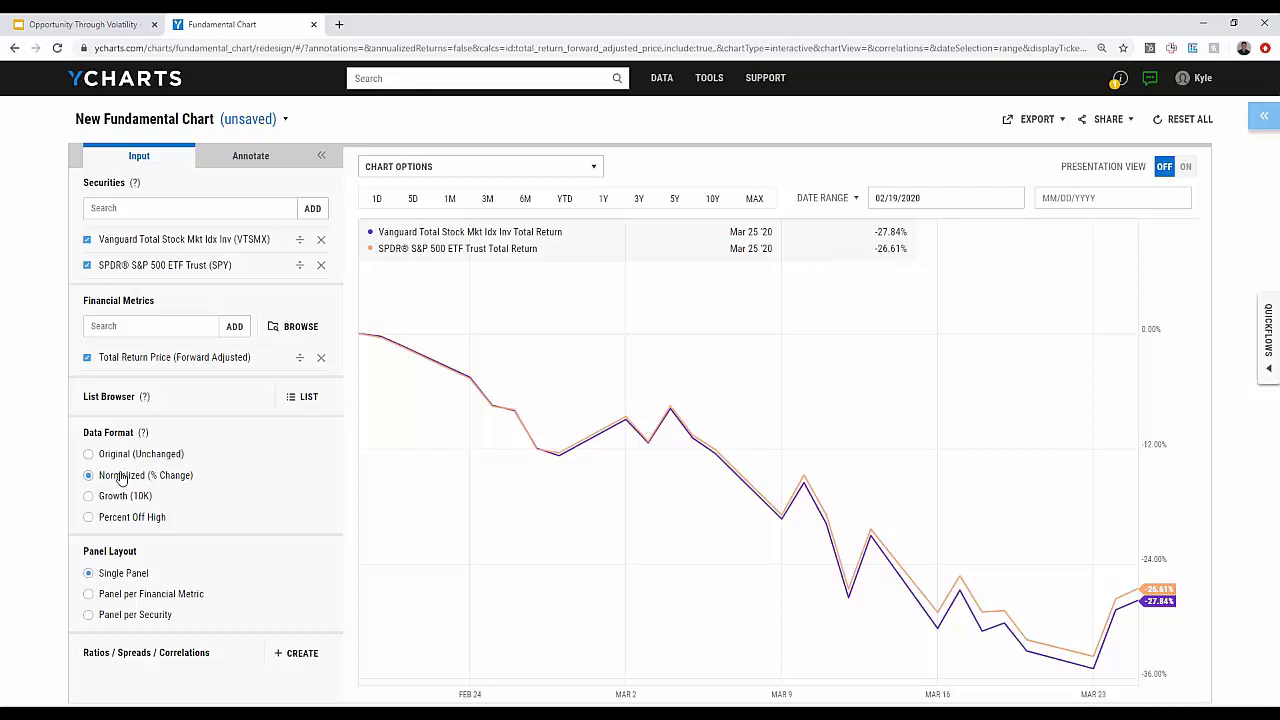
Show the chart data as Percent Off High over a one-year range
click(89, 518)
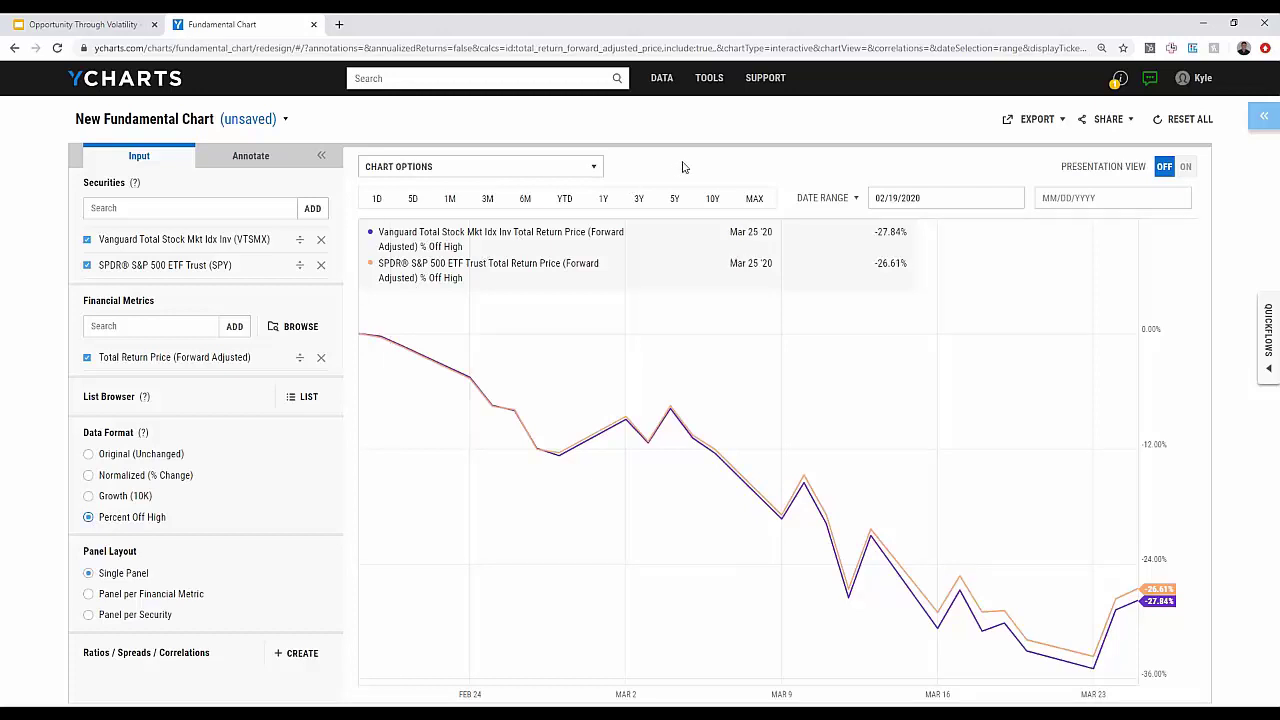
click(604, 200)
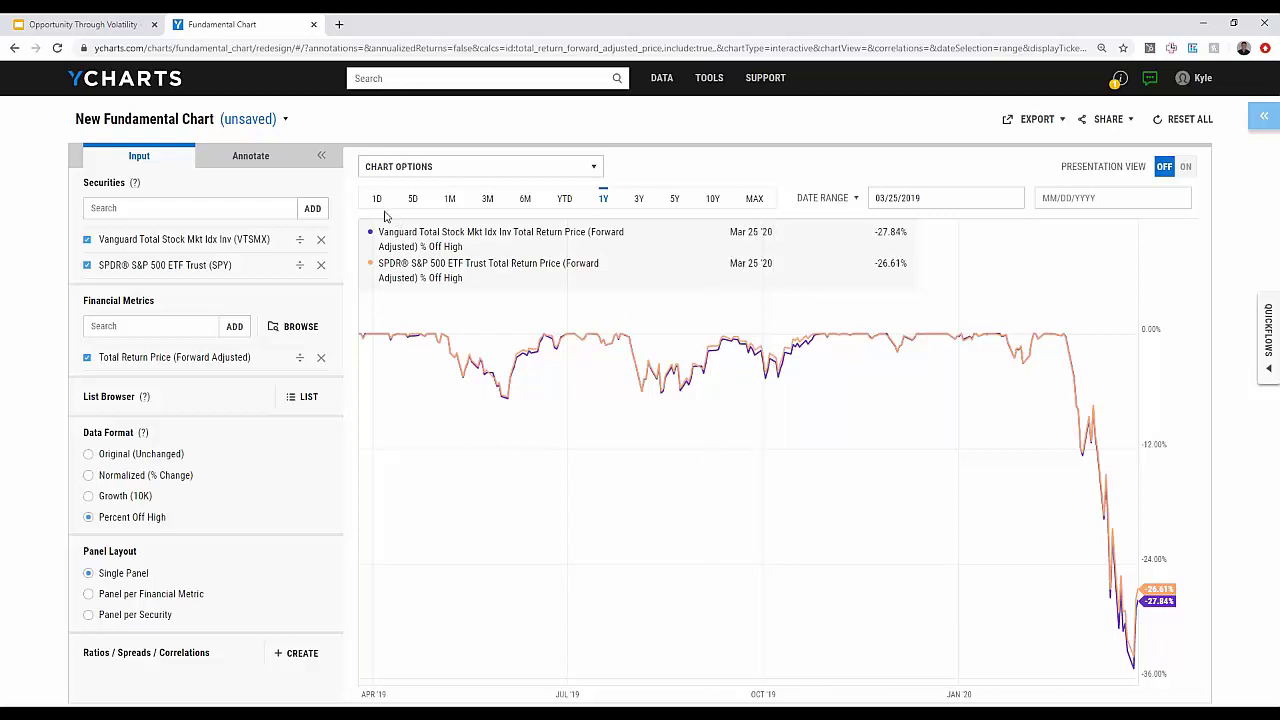
Annotate the Vanguard Total Stock Mkt Idx Inv total return series with a minimum line
click(246, 158)
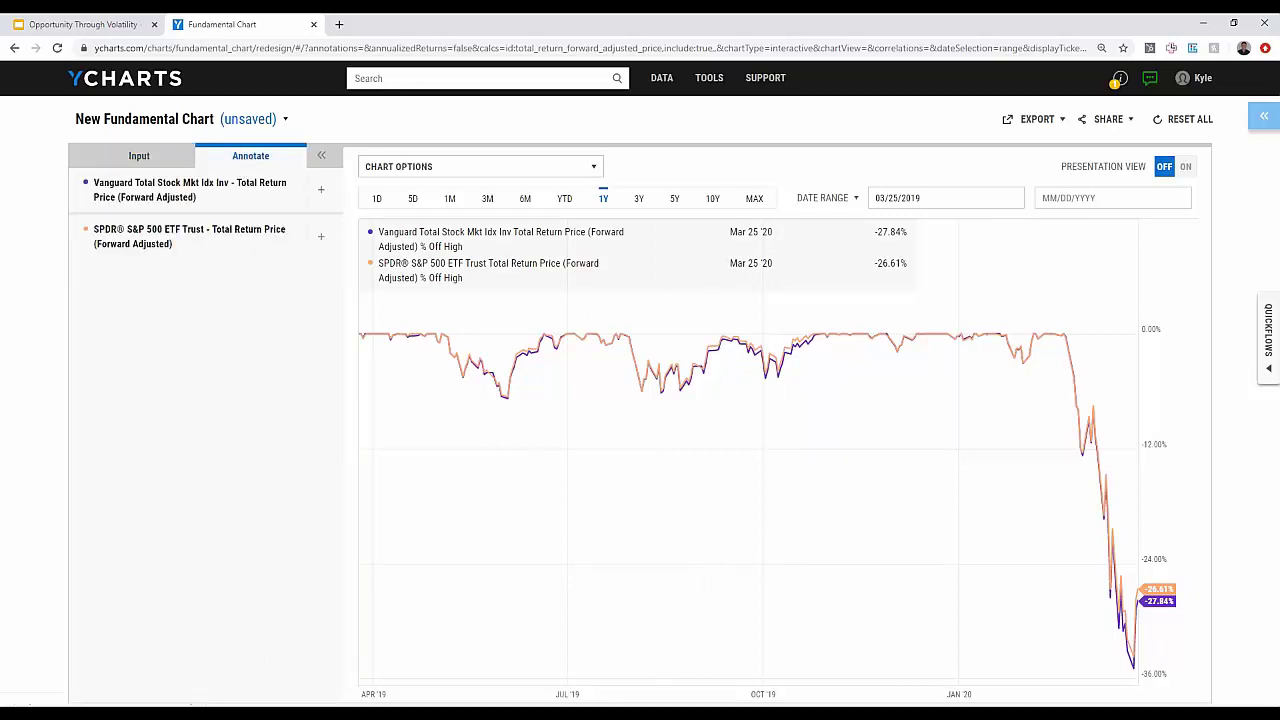
click(321, 192)
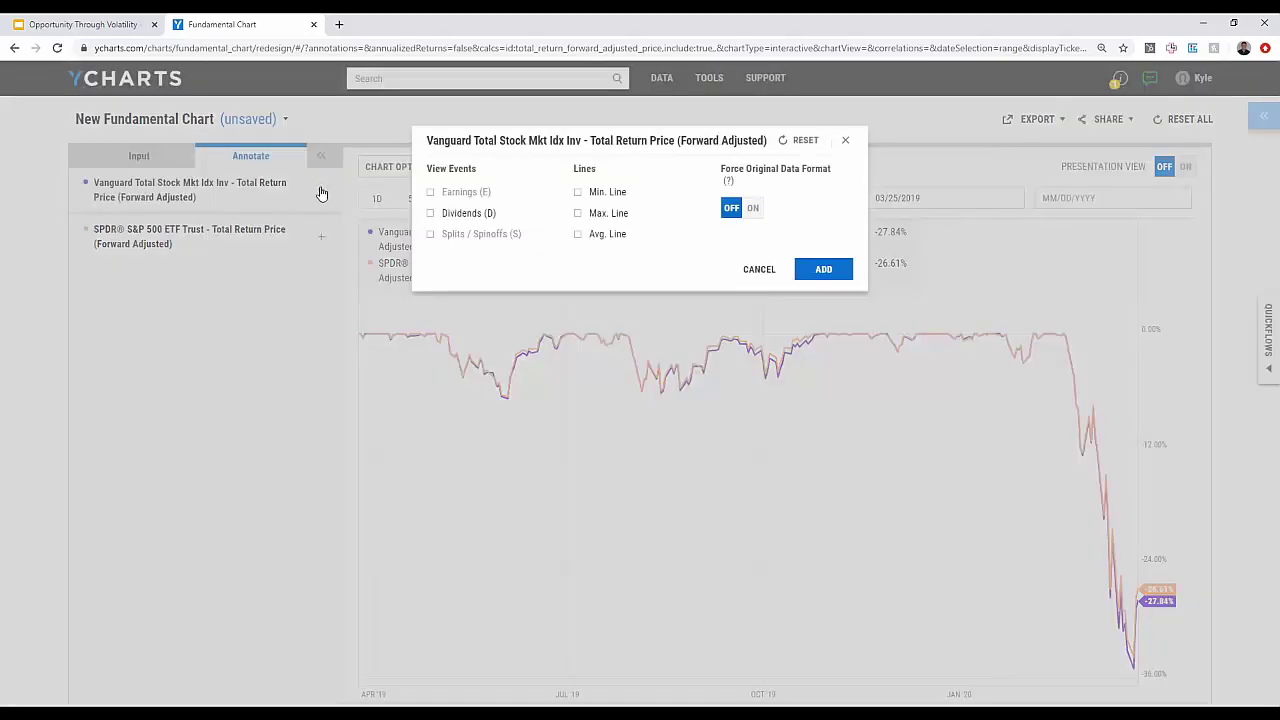
click(578, 193)
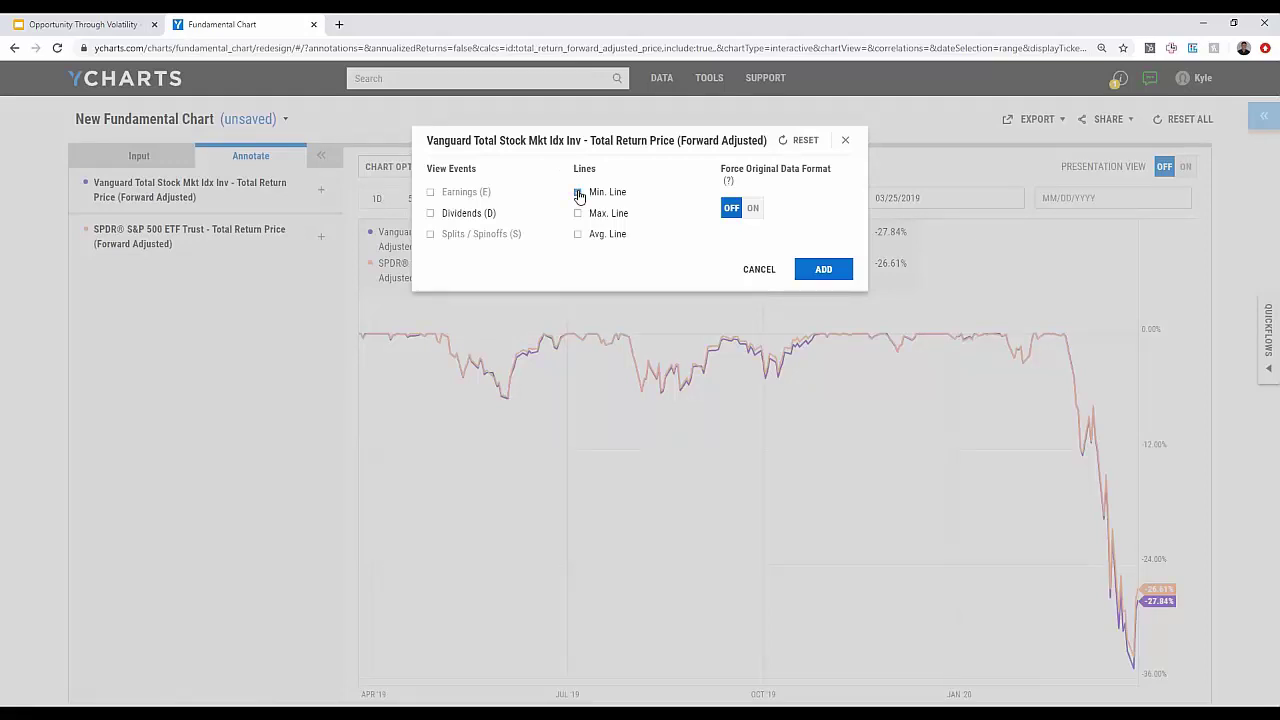
click(825, 272)
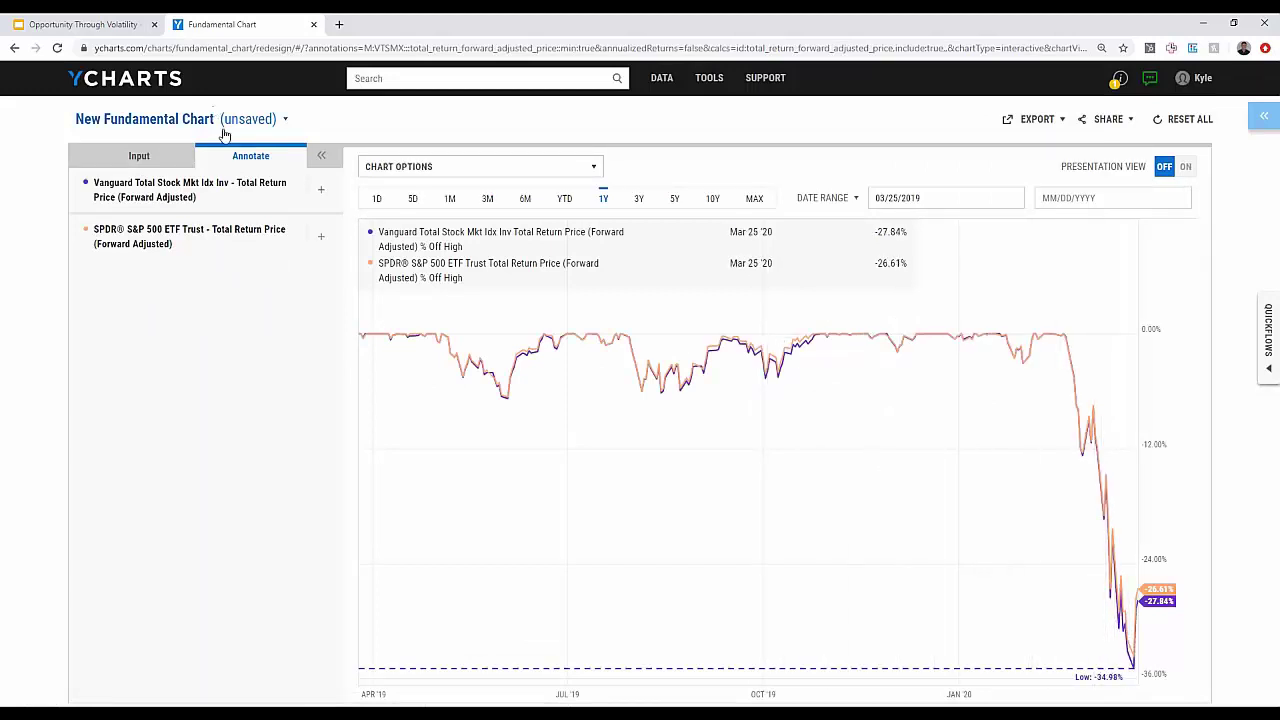
Add a minimum line to the SPDR S&P 500 ETF Trust total return series
click(321, 237)
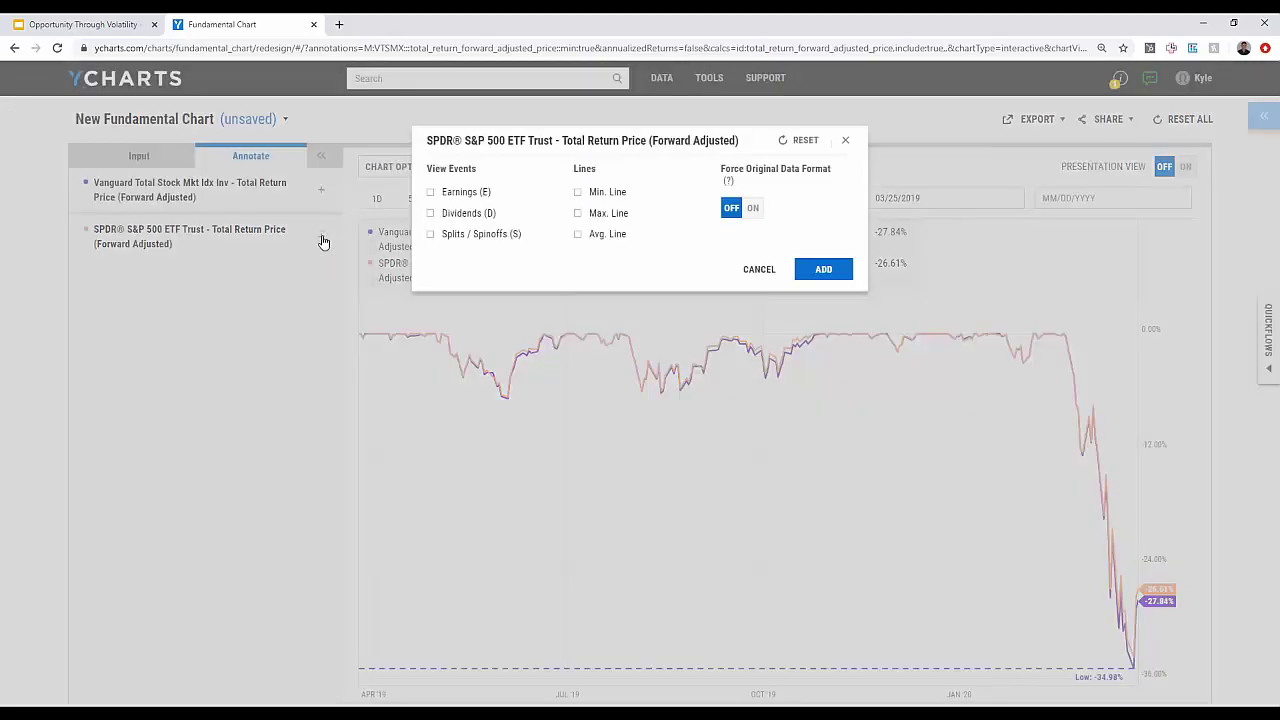
click(752, 208)
click(610, 192)
click(806, 273)
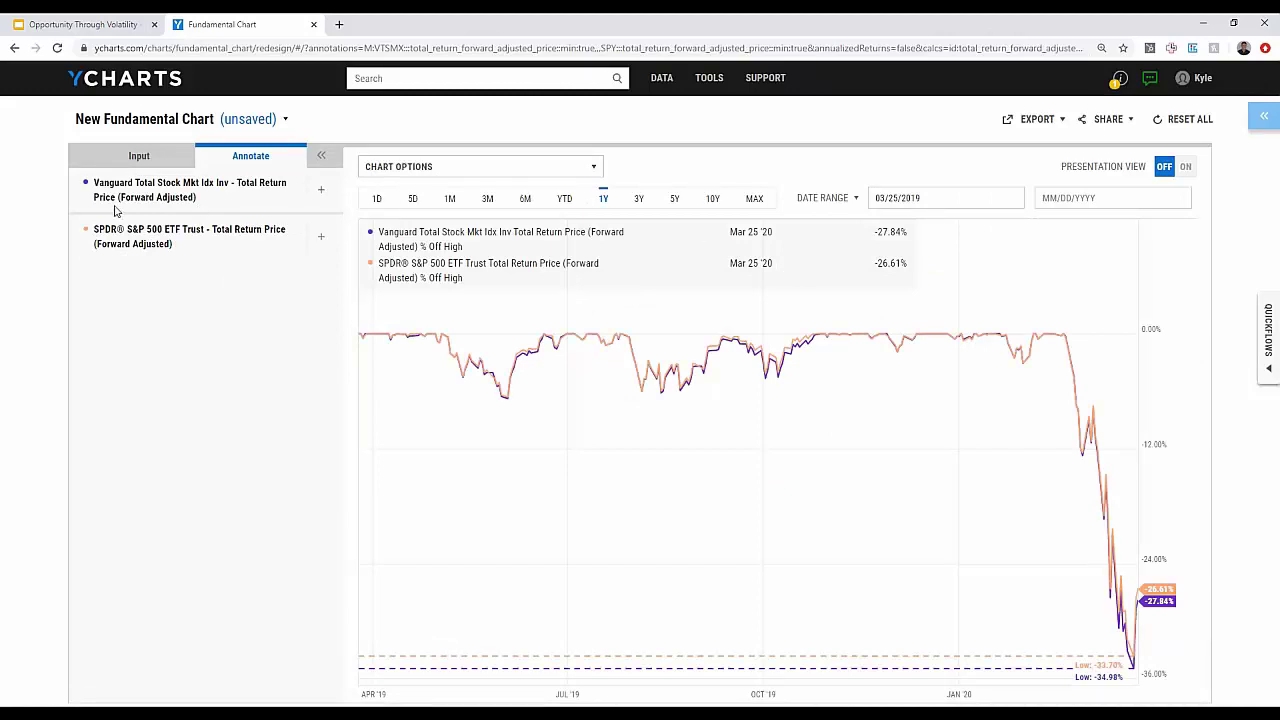
Reset the chart and add the US Coronavirus Cases (I:USCCND) series
click(138, 157)
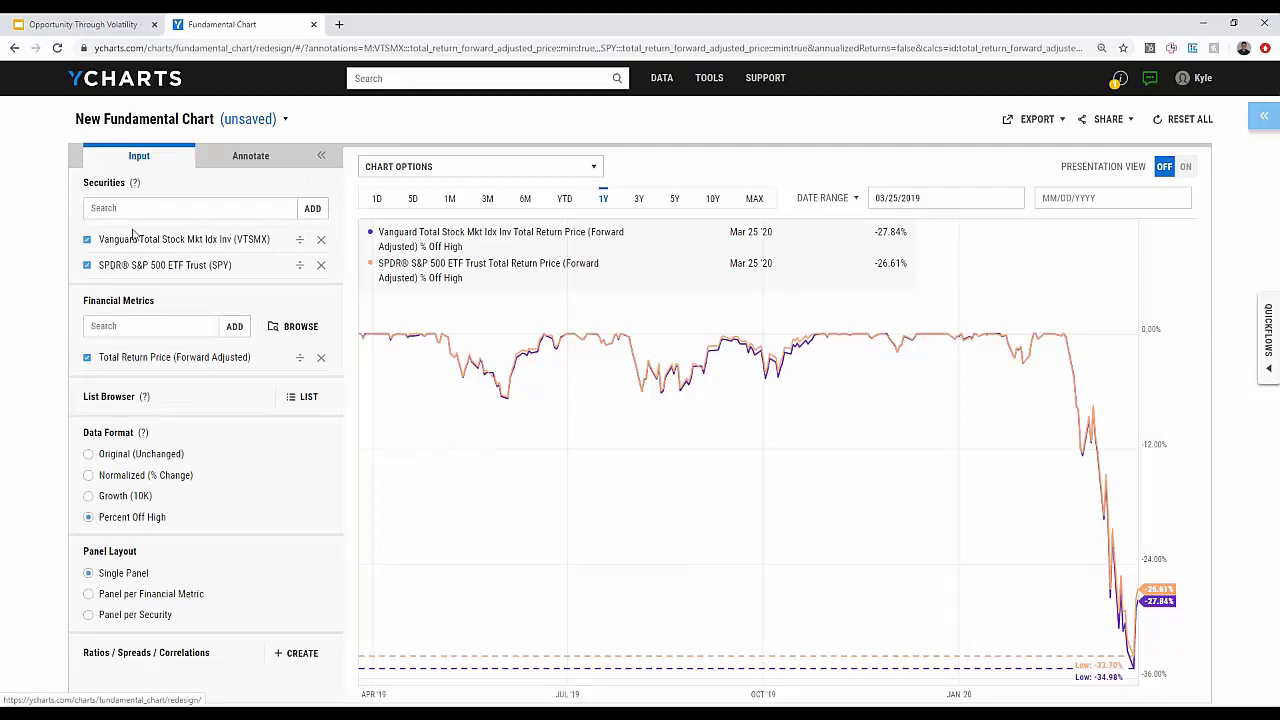
click(1185, 133)
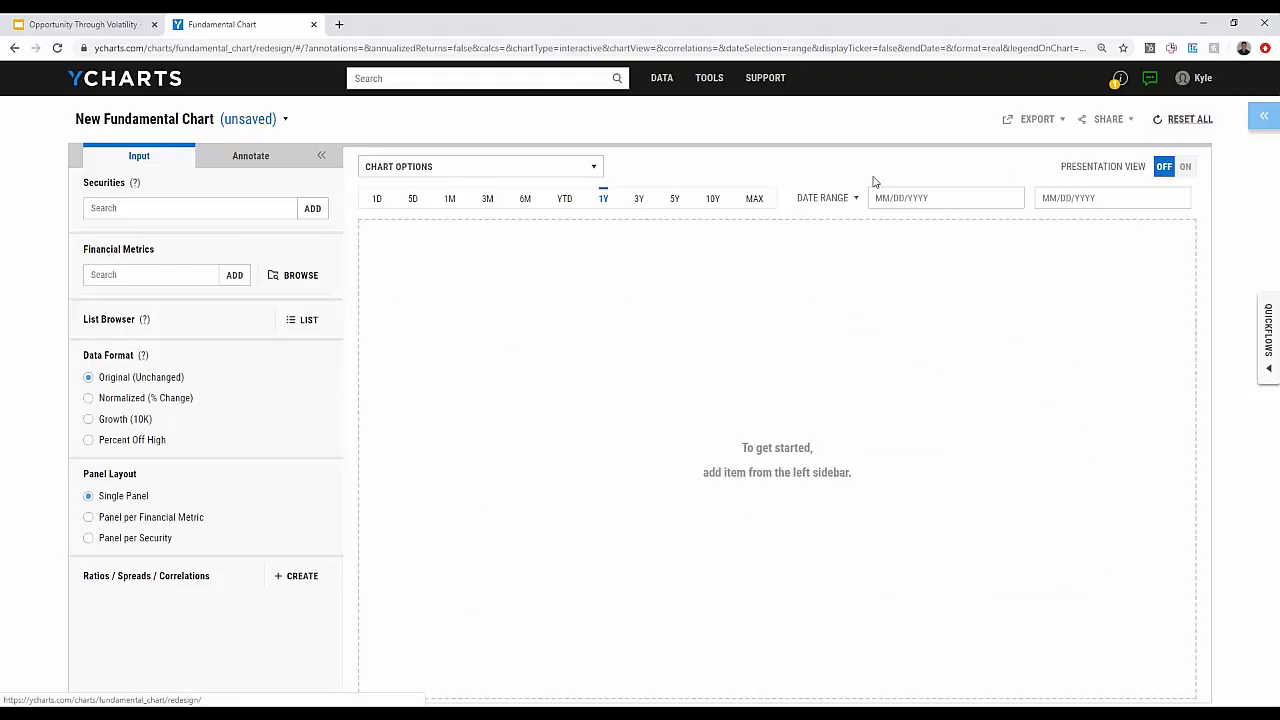
click(116, 208)
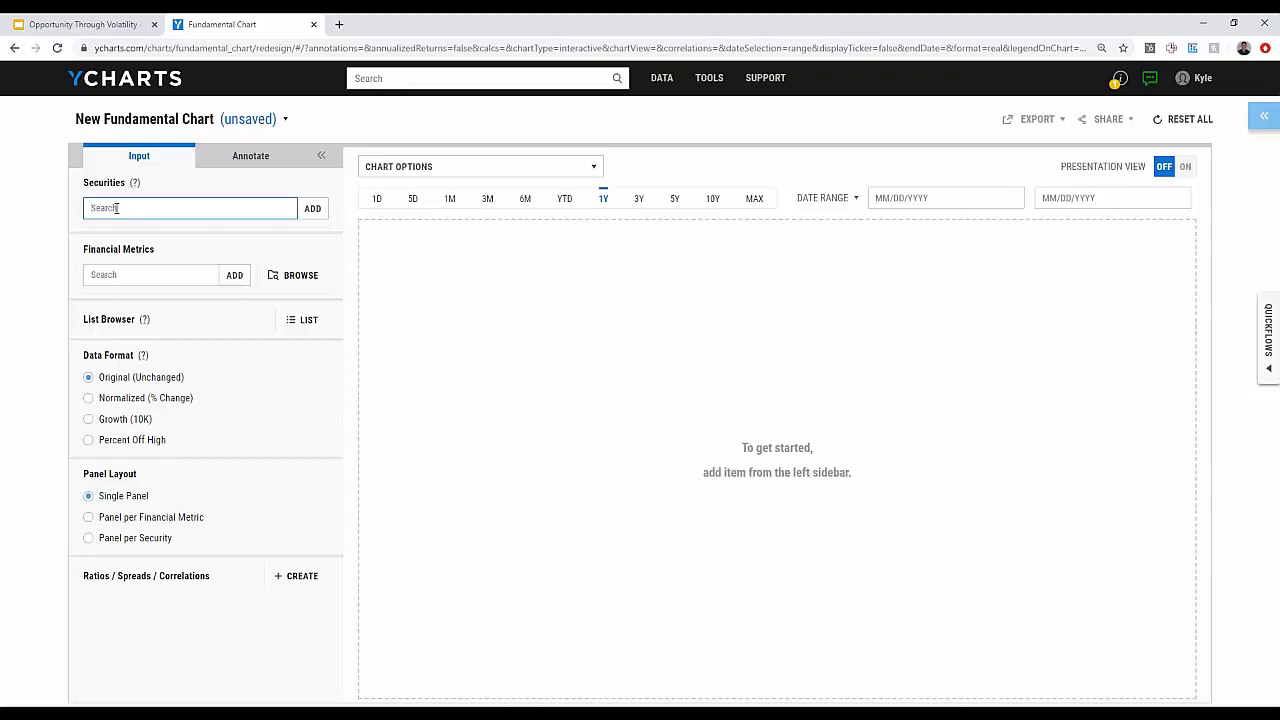
text(cor)
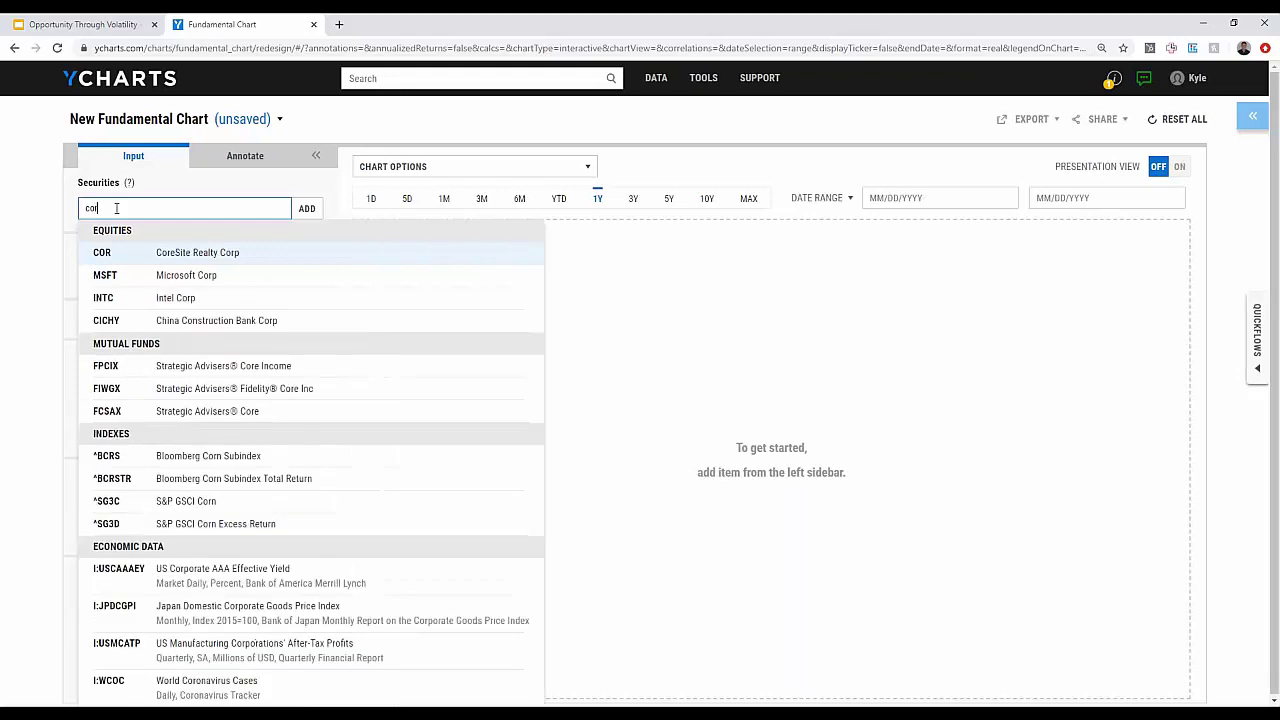
text(ona us)
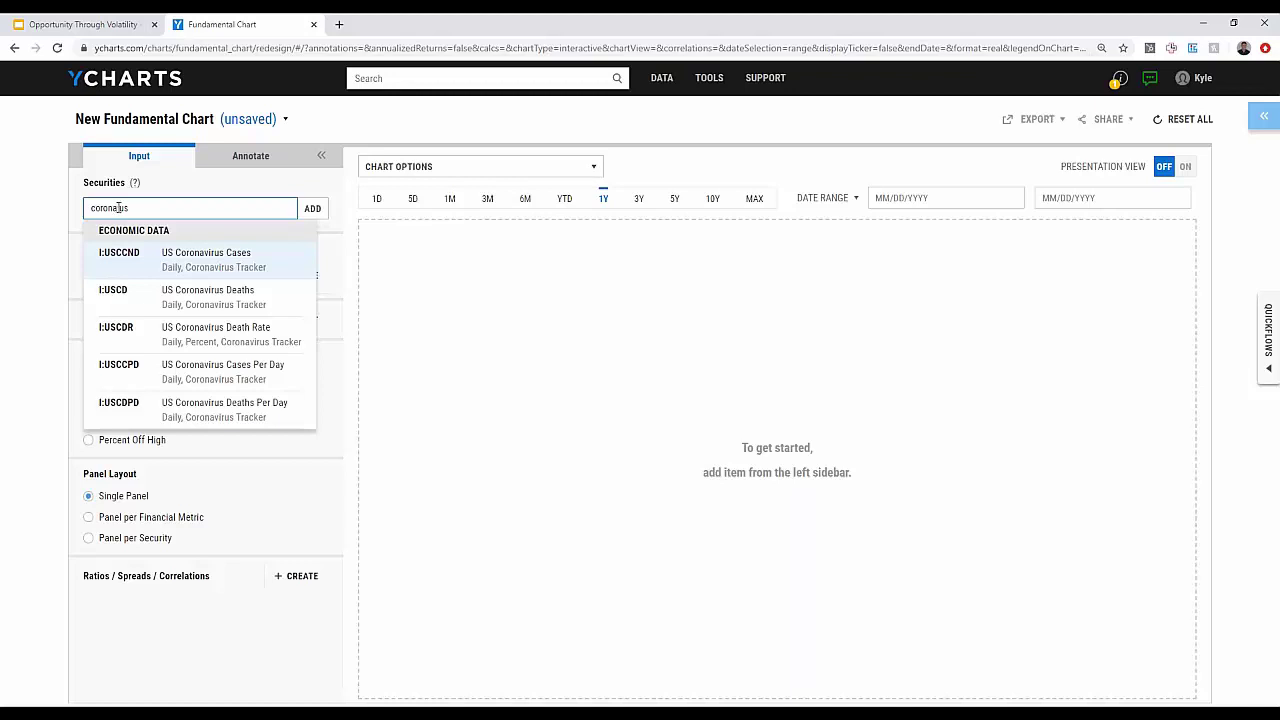
click(203, 266)
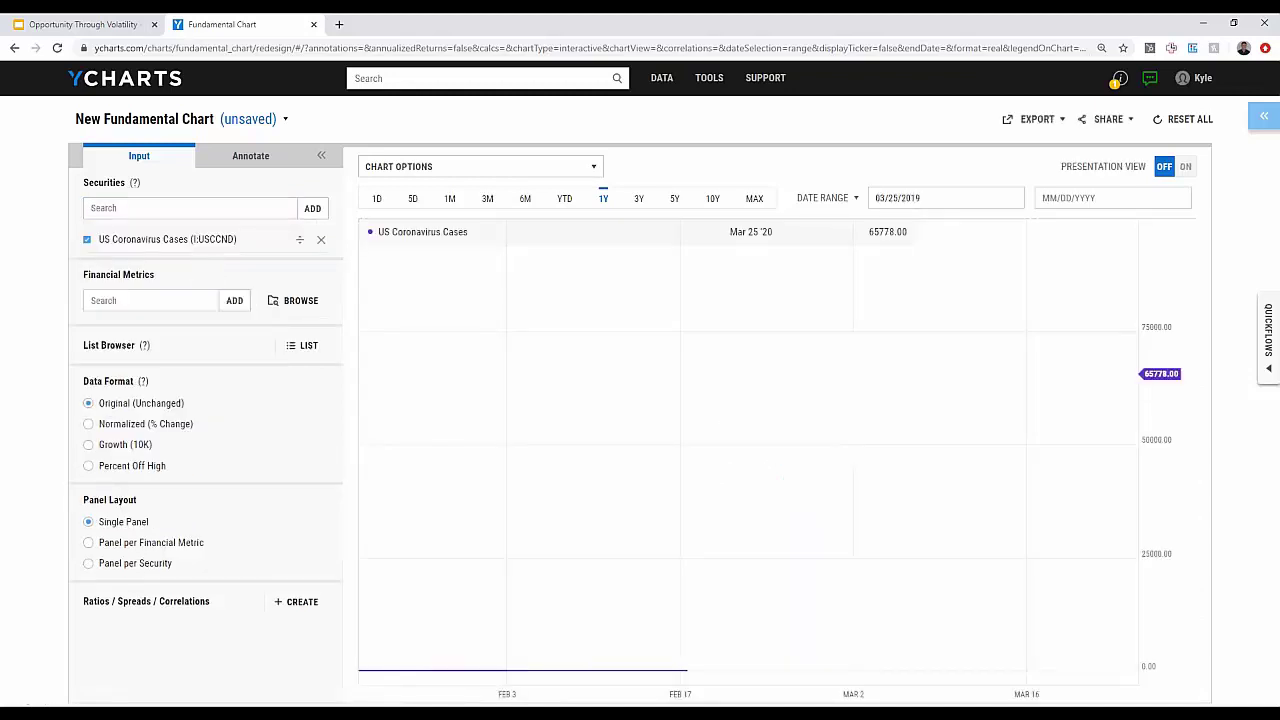
Add US Coronavirus Deaths (I:USCD) and the S&P 500 index (^SPX) to the chart
click(150, 210)
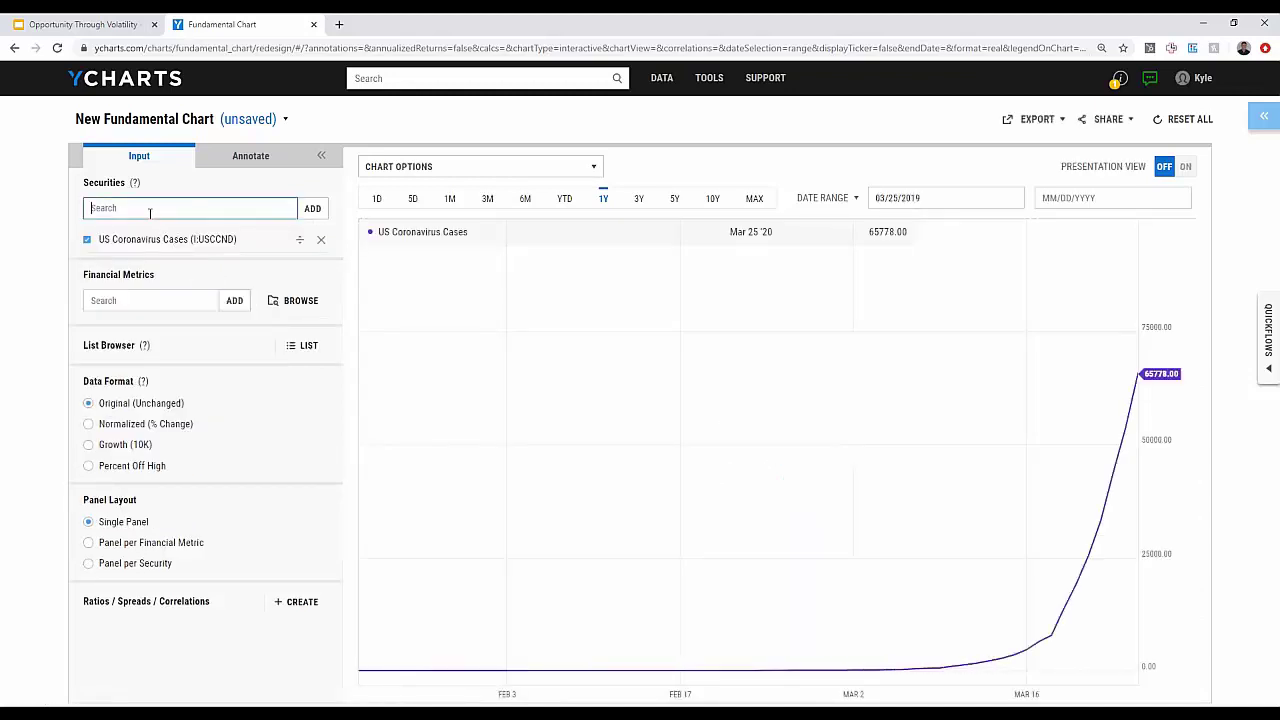
text(corona us)
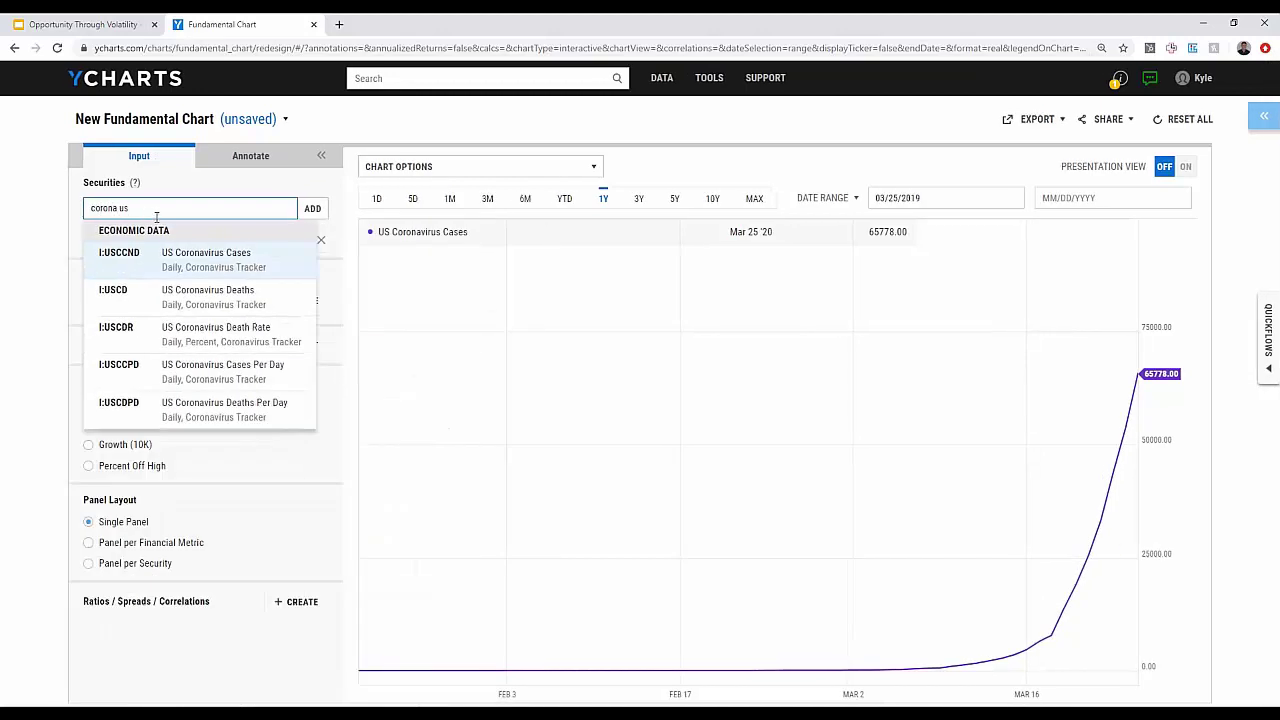
click(180, 291)
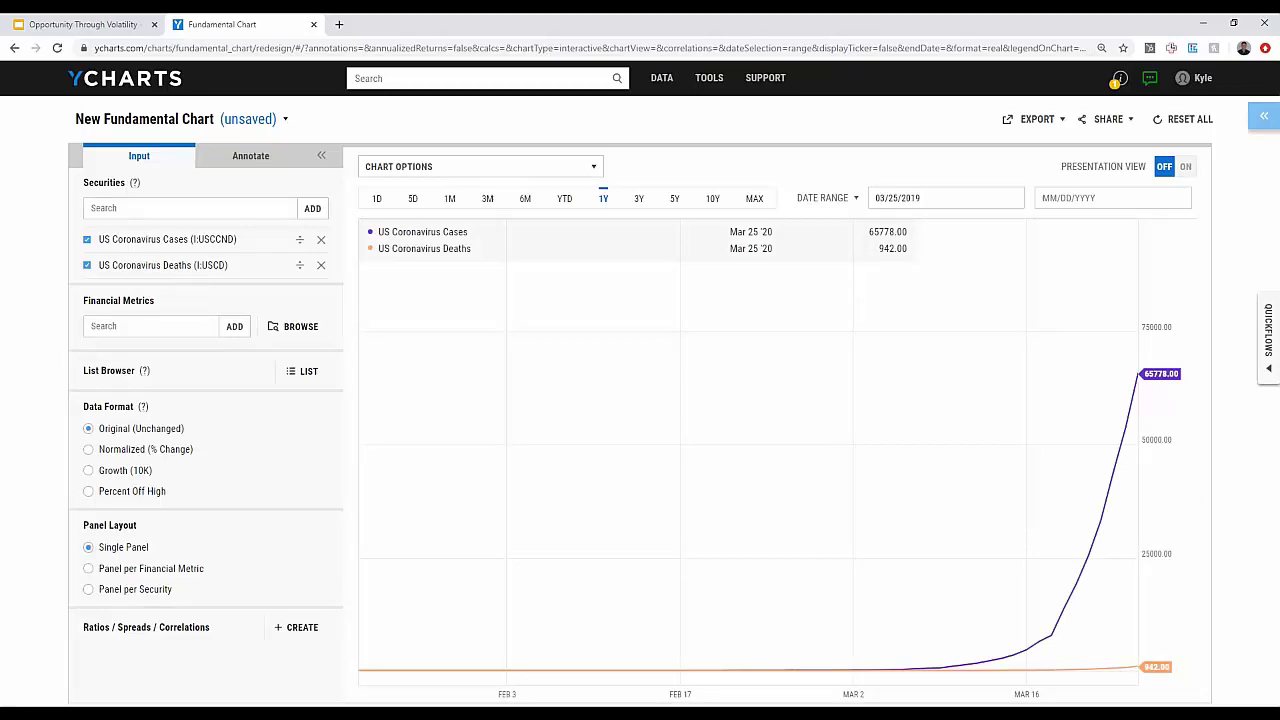
click(147, 210)
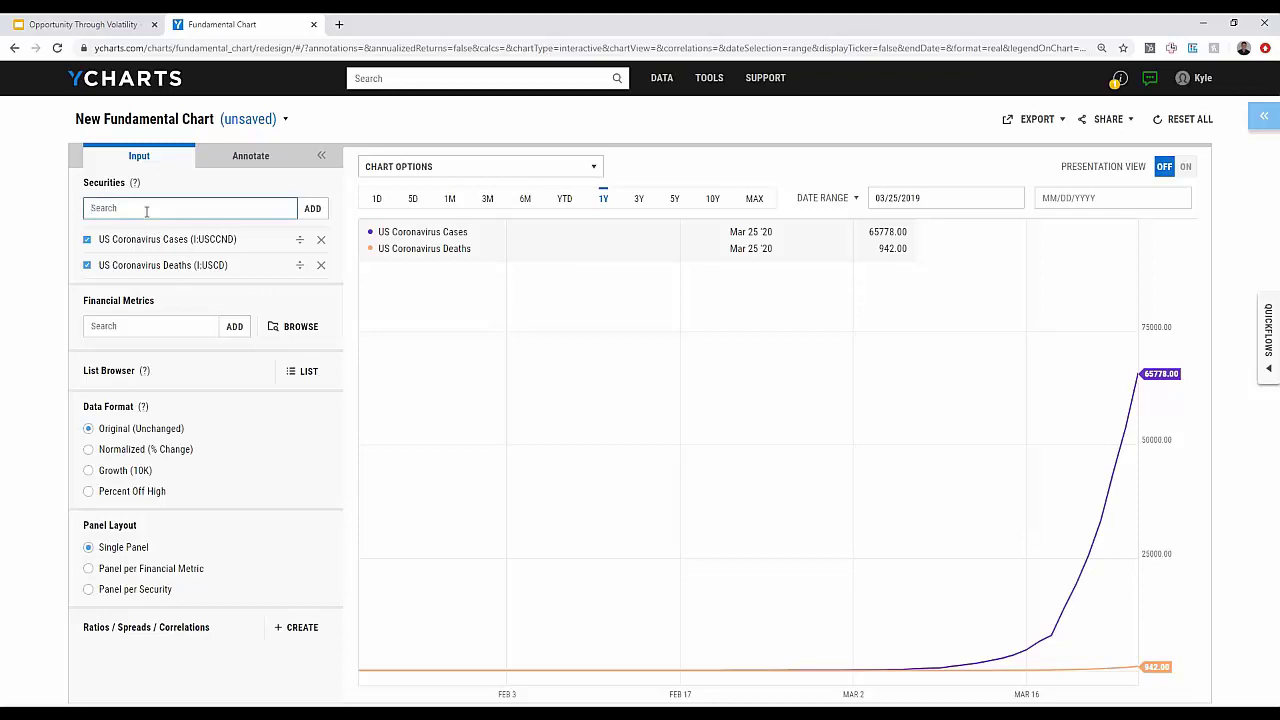
text(spx)
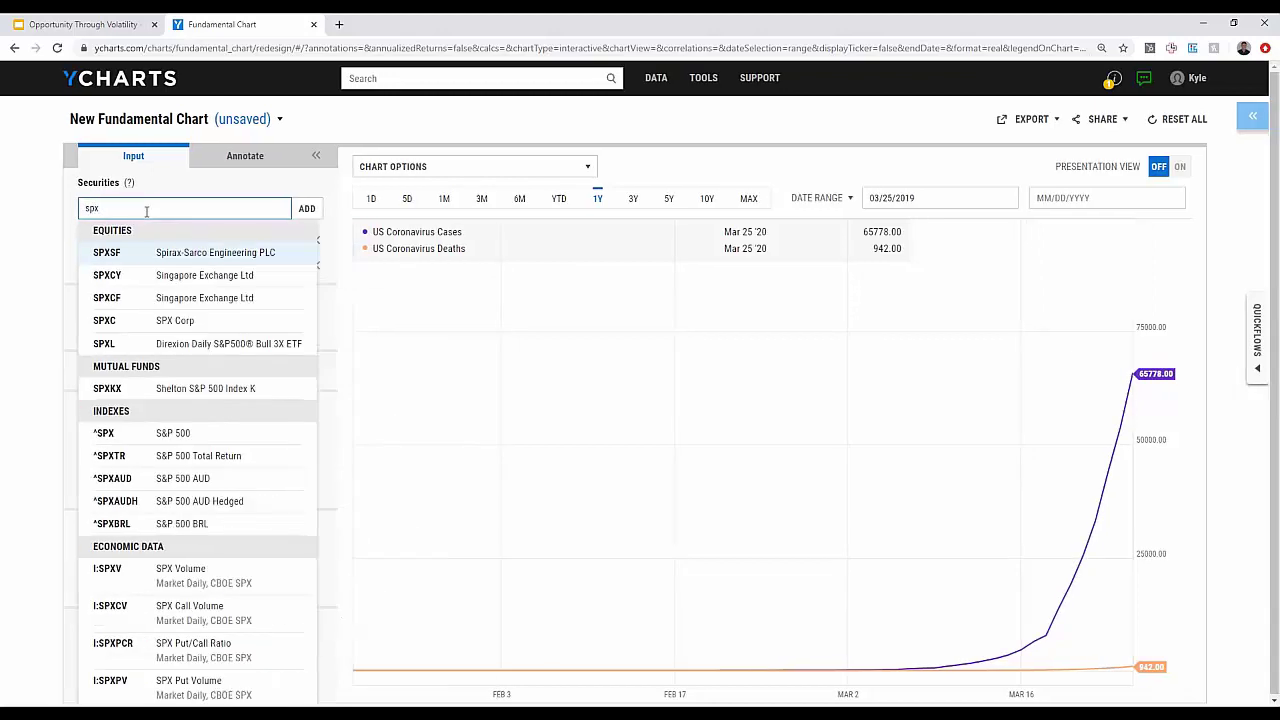
click(158, 436)
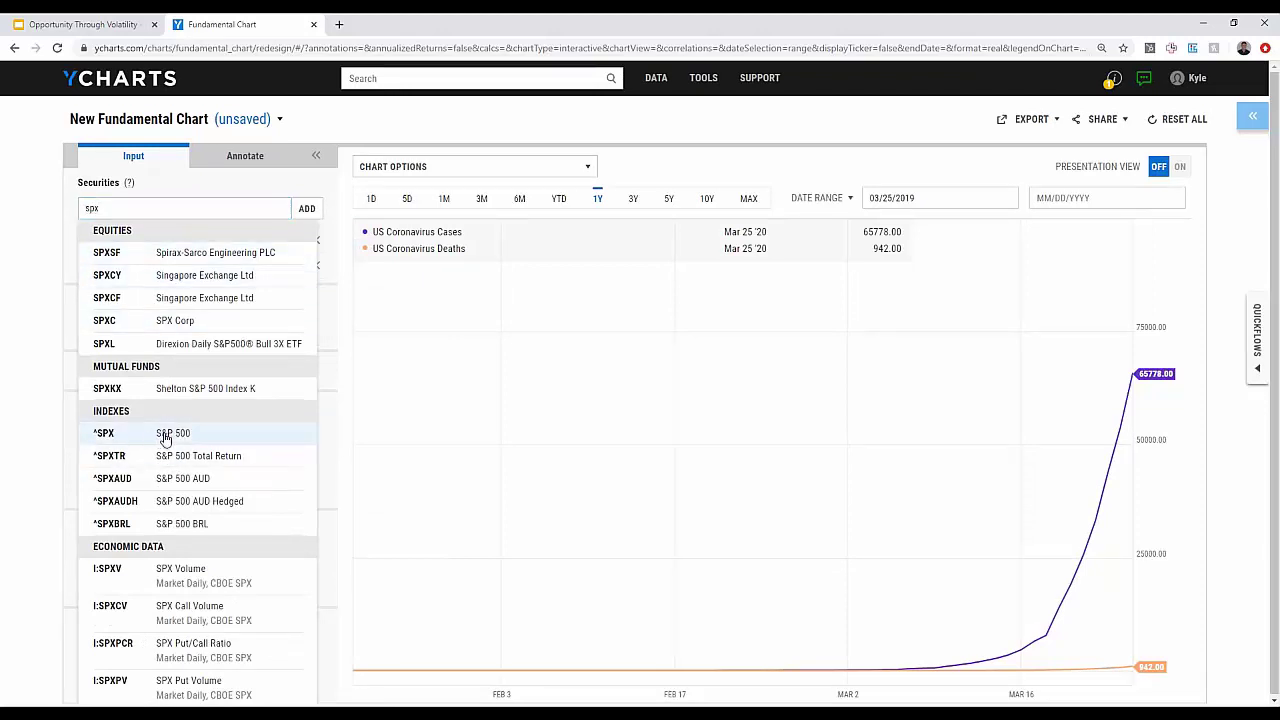
Set the chart's start date to 01/31/2020
click(564, 199)
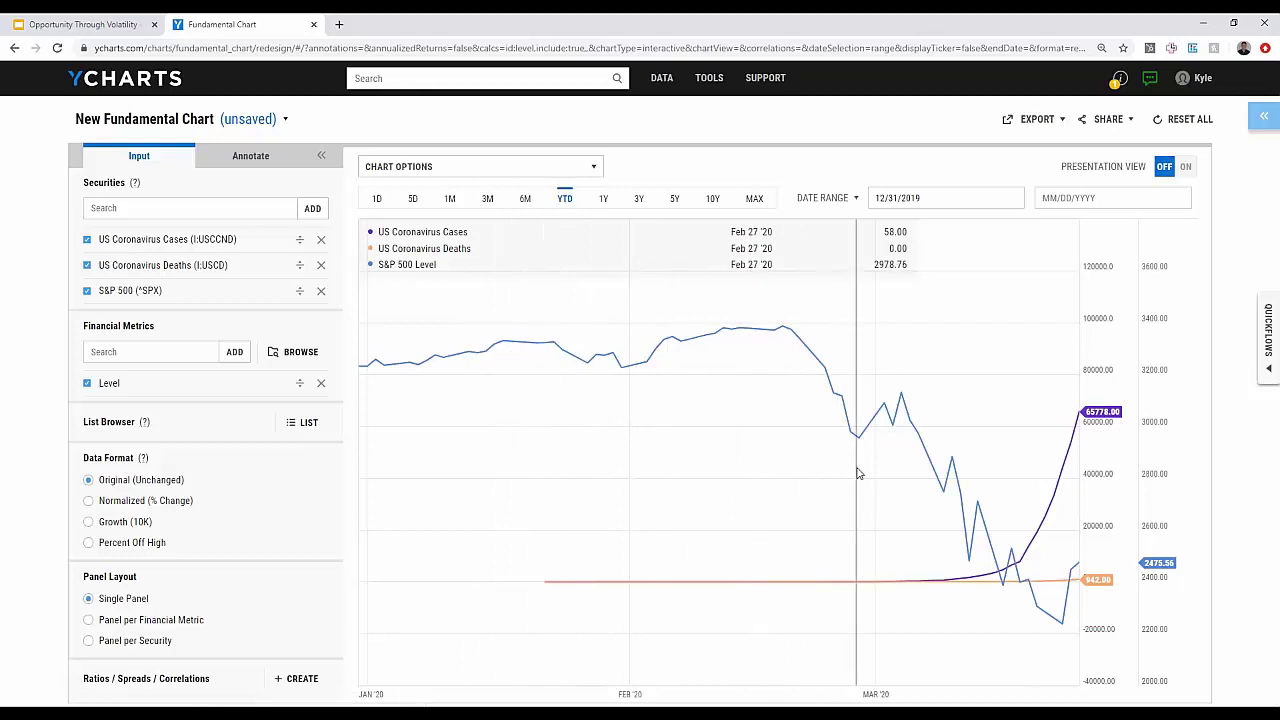
click(900, 200)
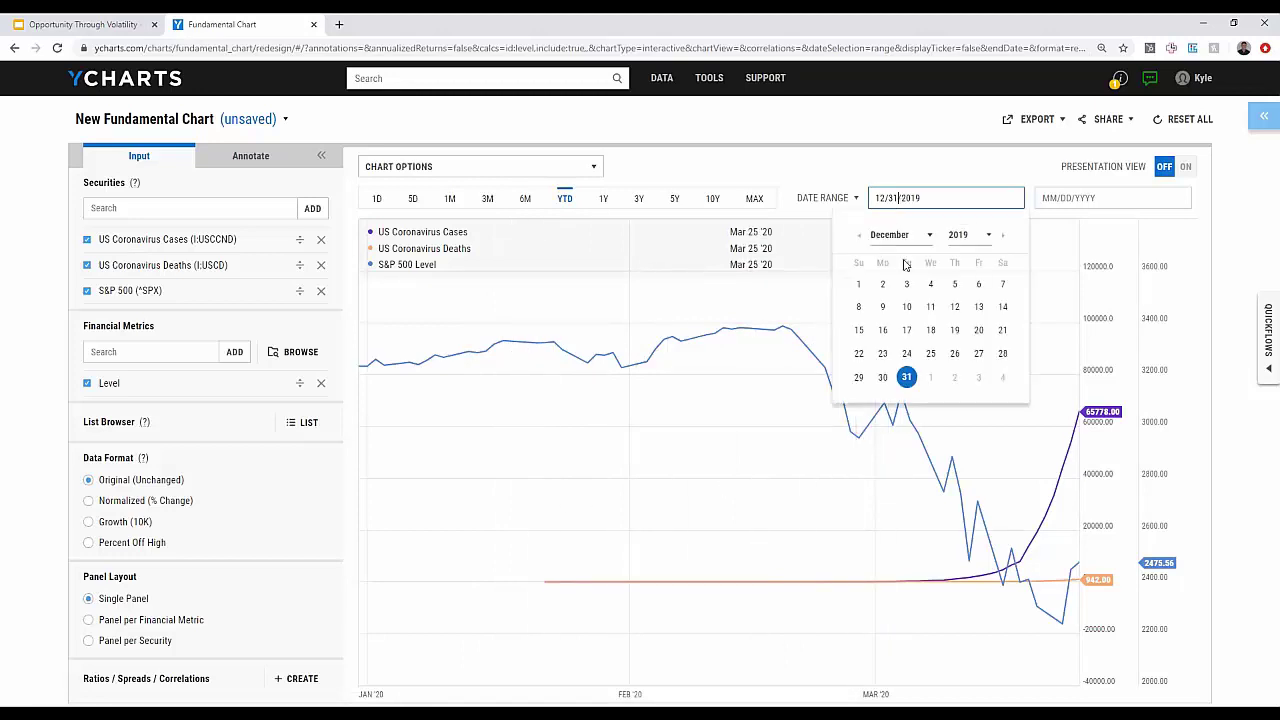
click(1003, 243)
click(1003, 243)
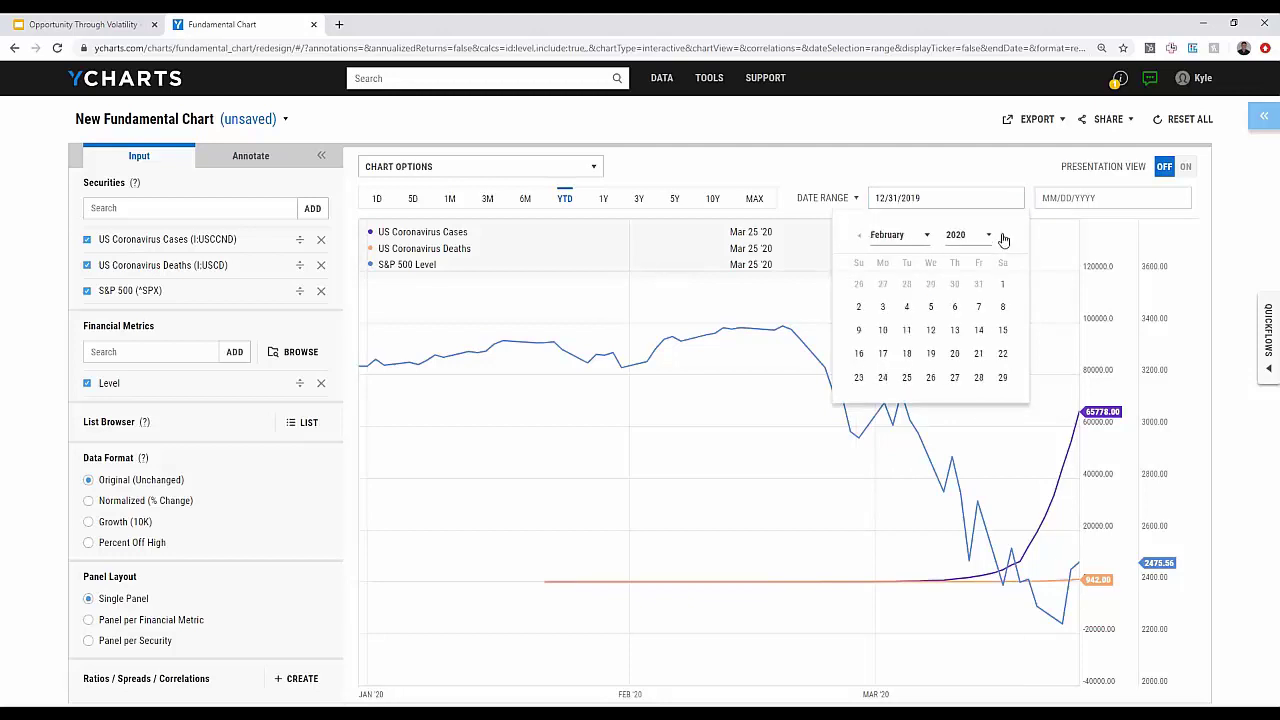
click(862, 240)
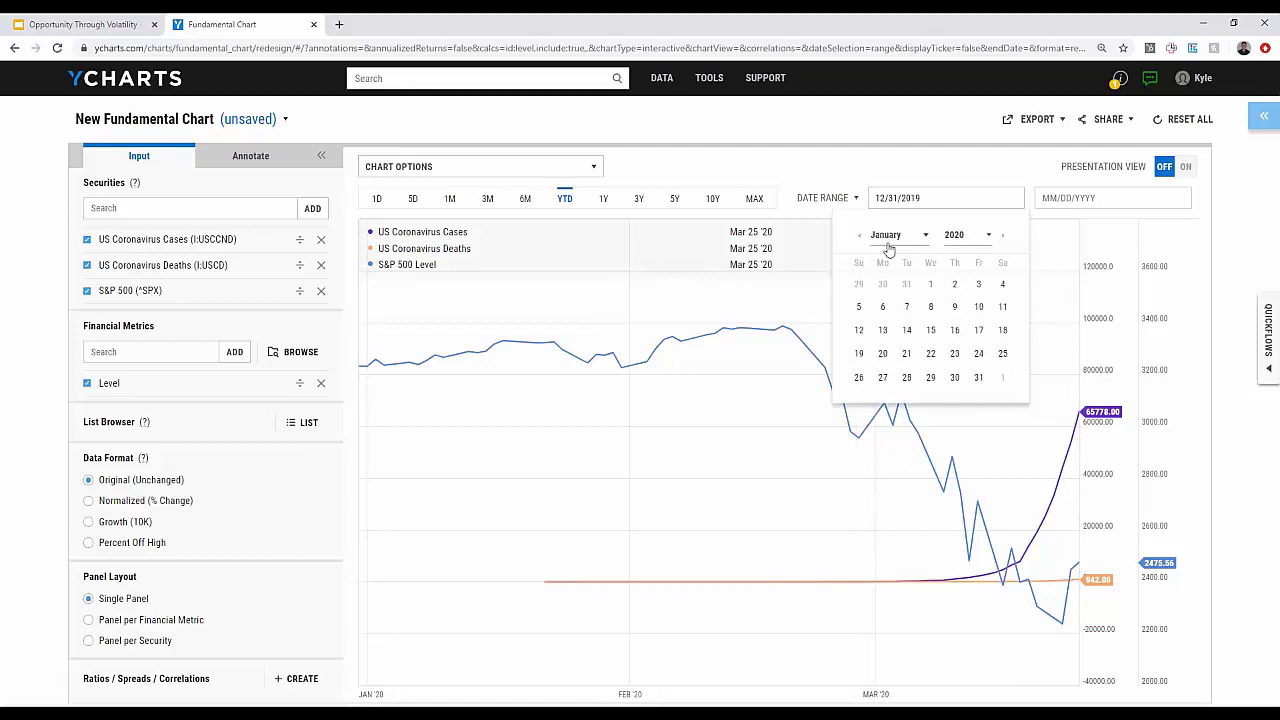
click(979, 381)
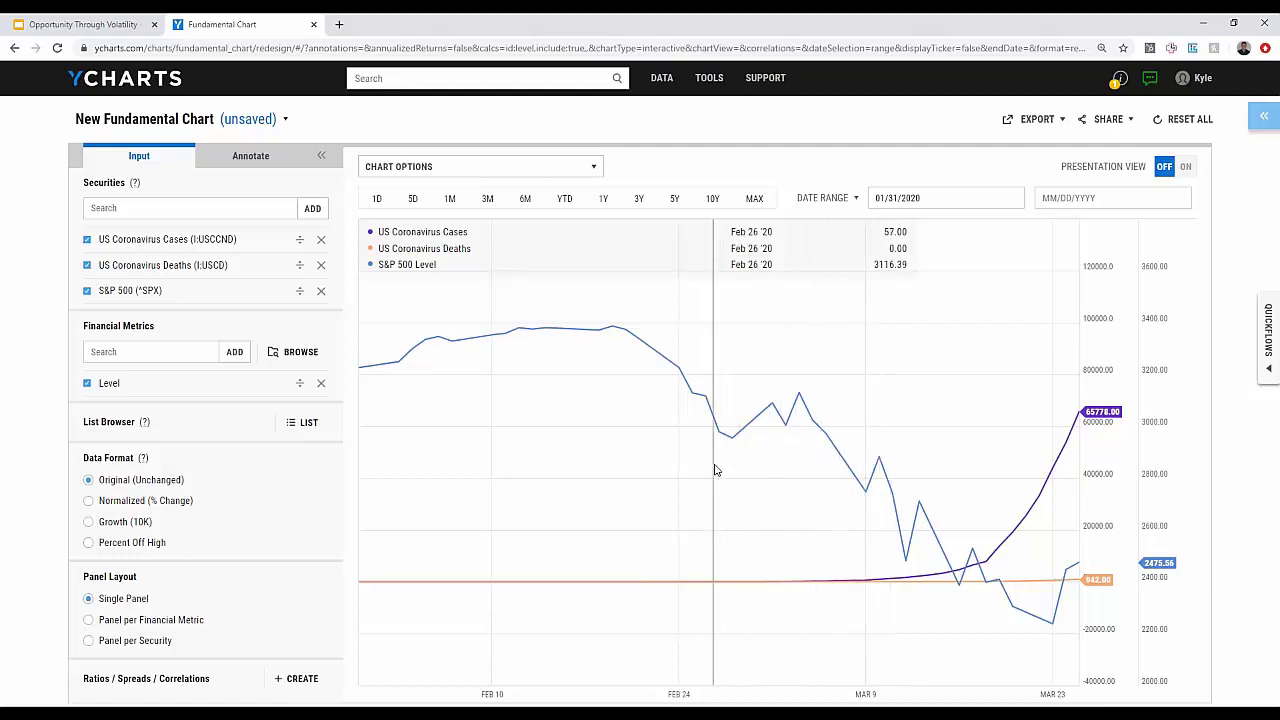
Review the chart's save and sharing options without saving or sharing it
click(144, 124)
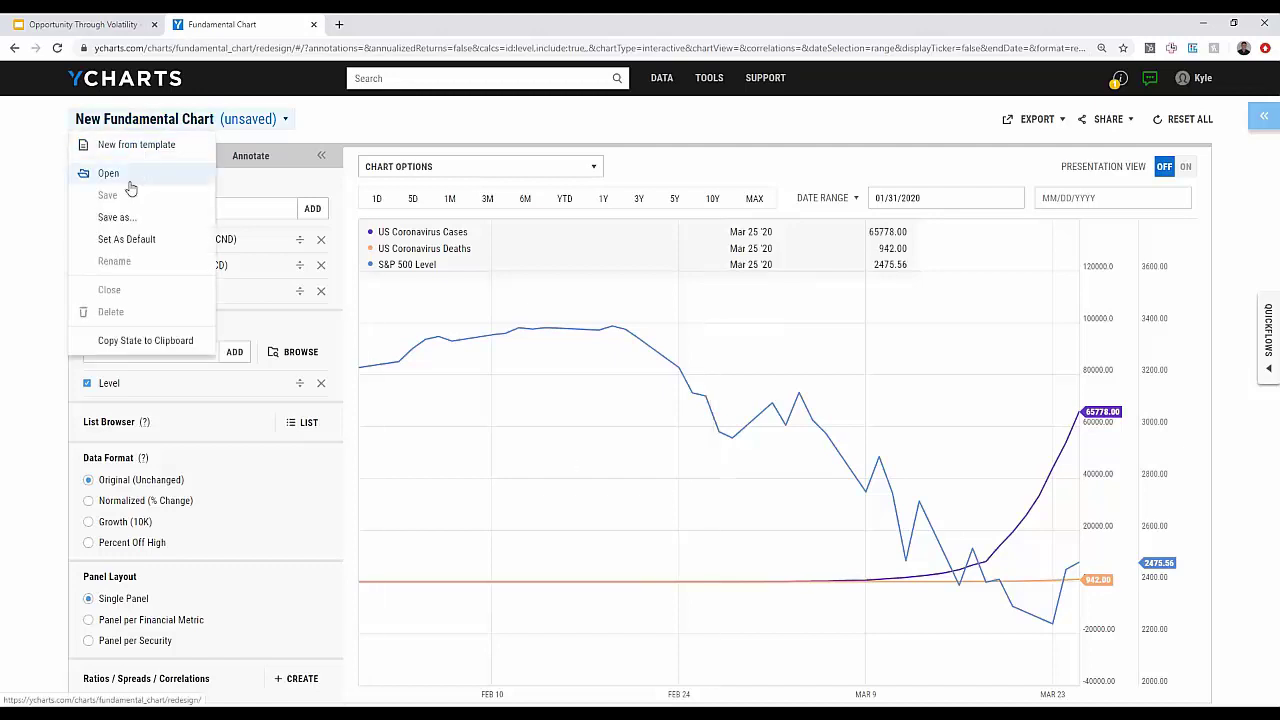
click(118, 220)
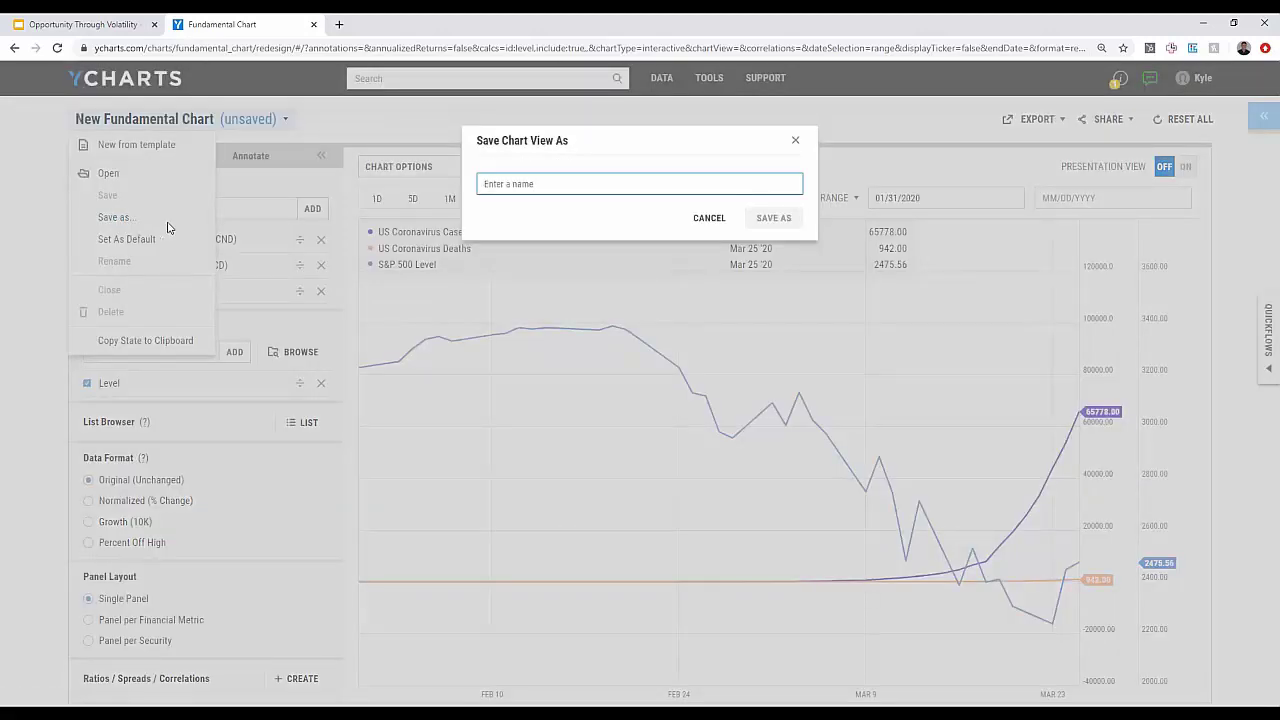
click(797, 143)
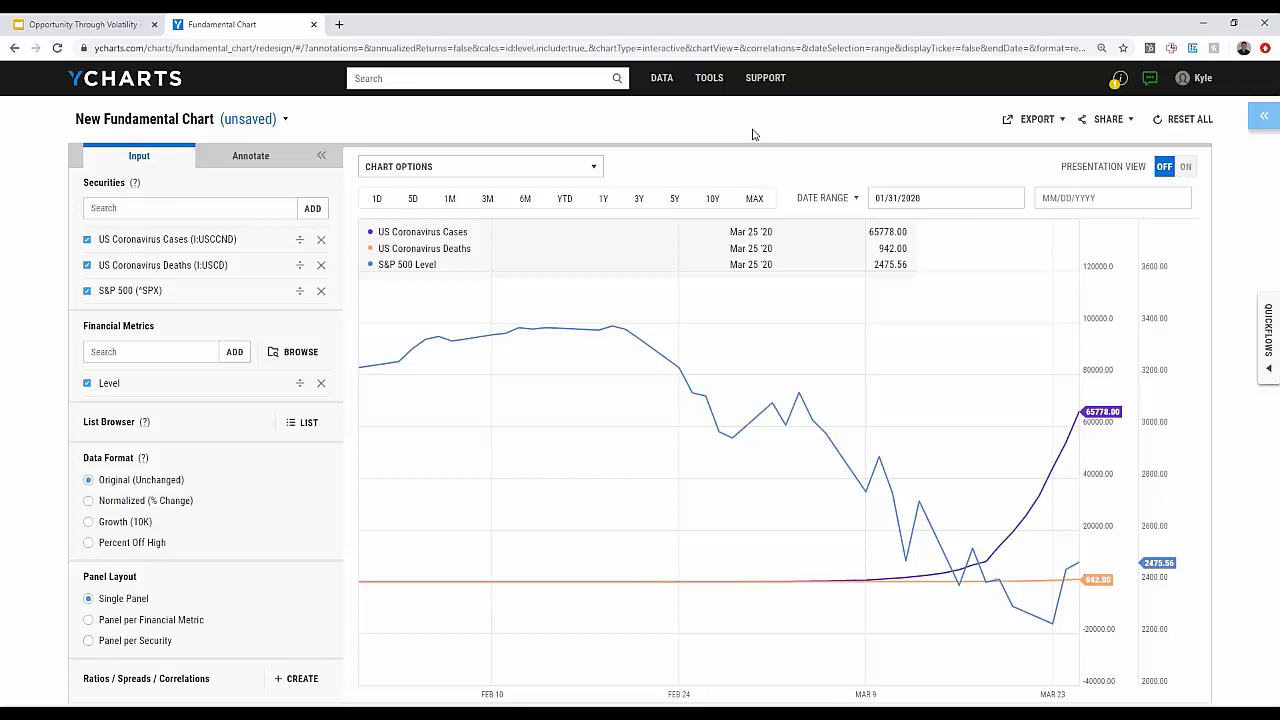
click(1107, 121)
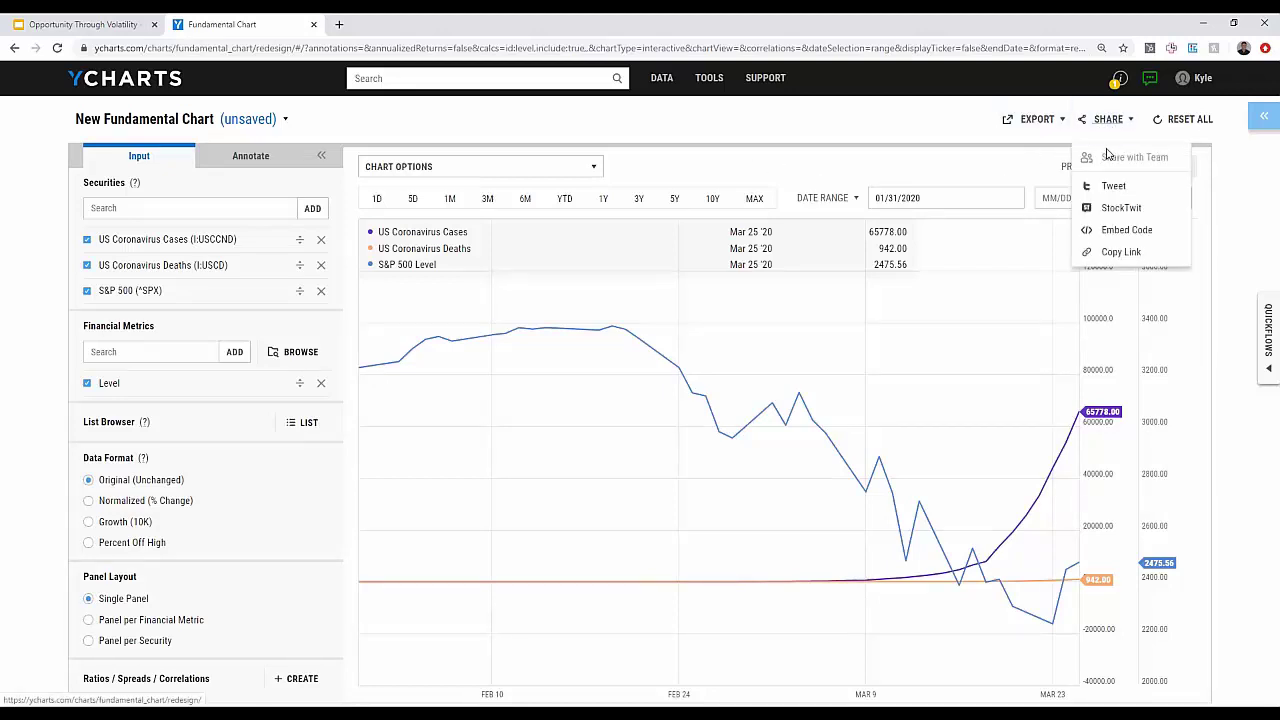
click(899, 108)
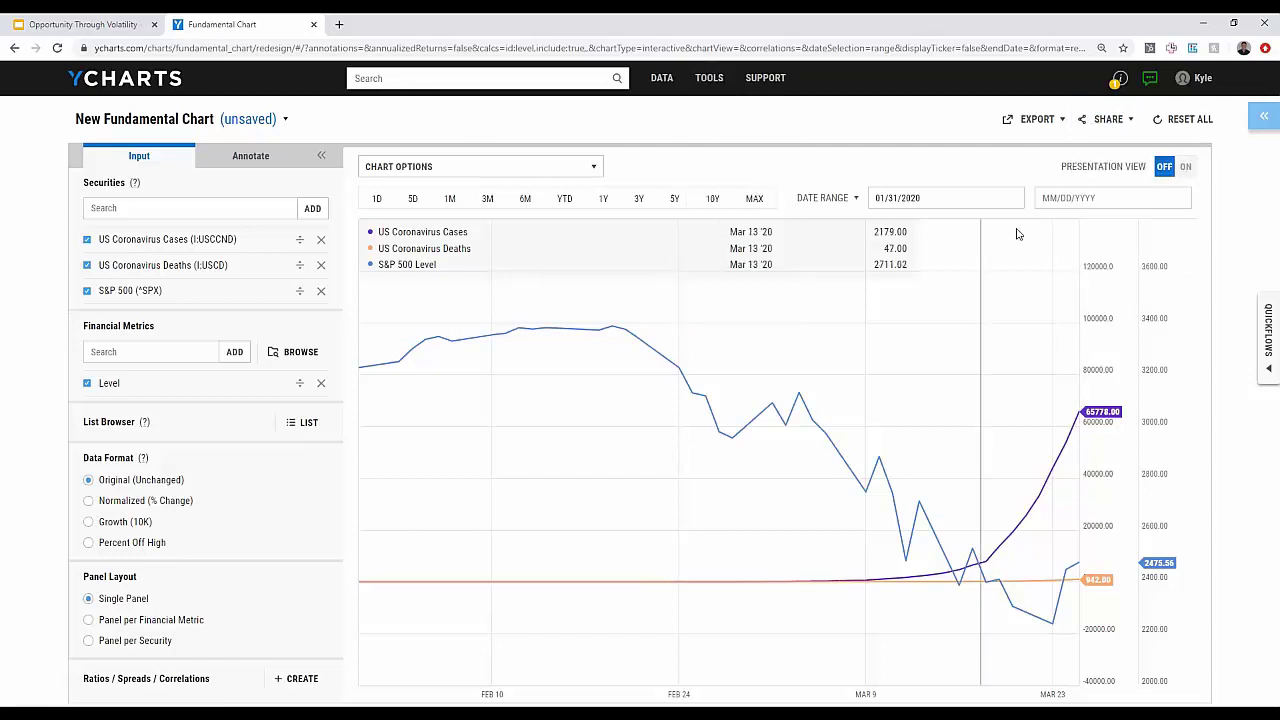
Reset the chart and add the US Corporate Master Option-Adjusted Spread (I:USCMOAS) series
click(1184, 120)
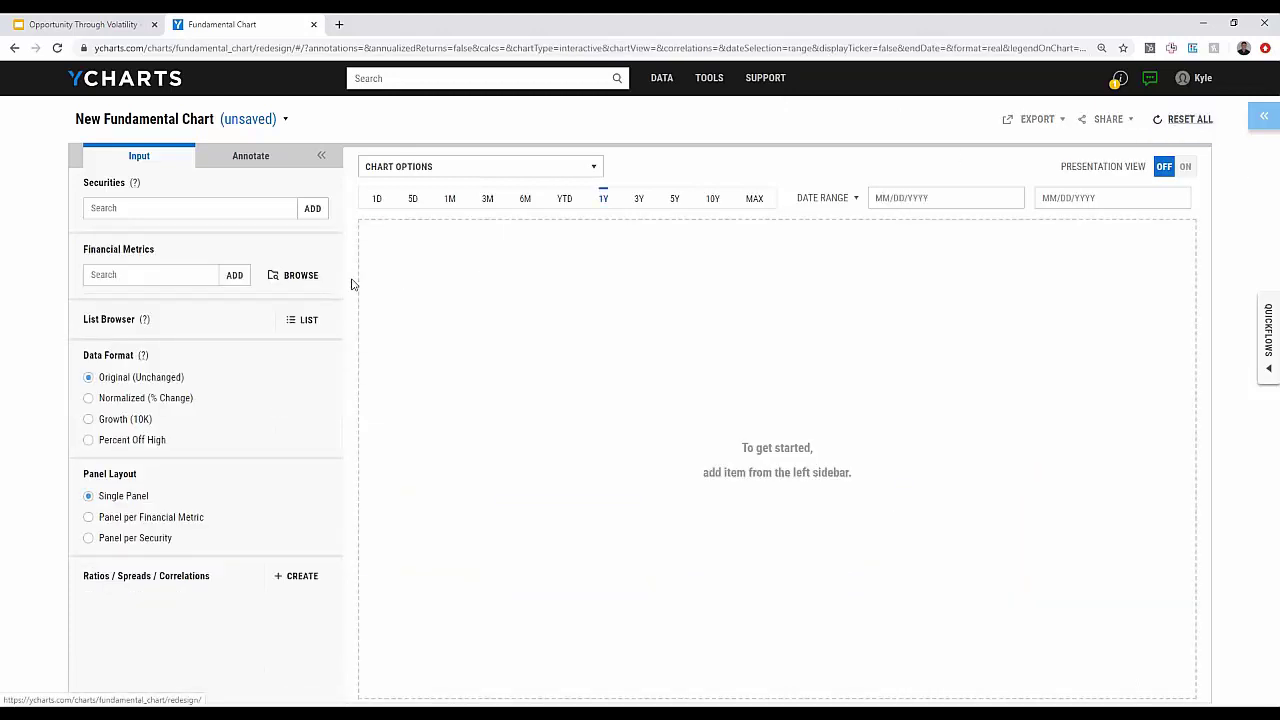
click(128, 206)
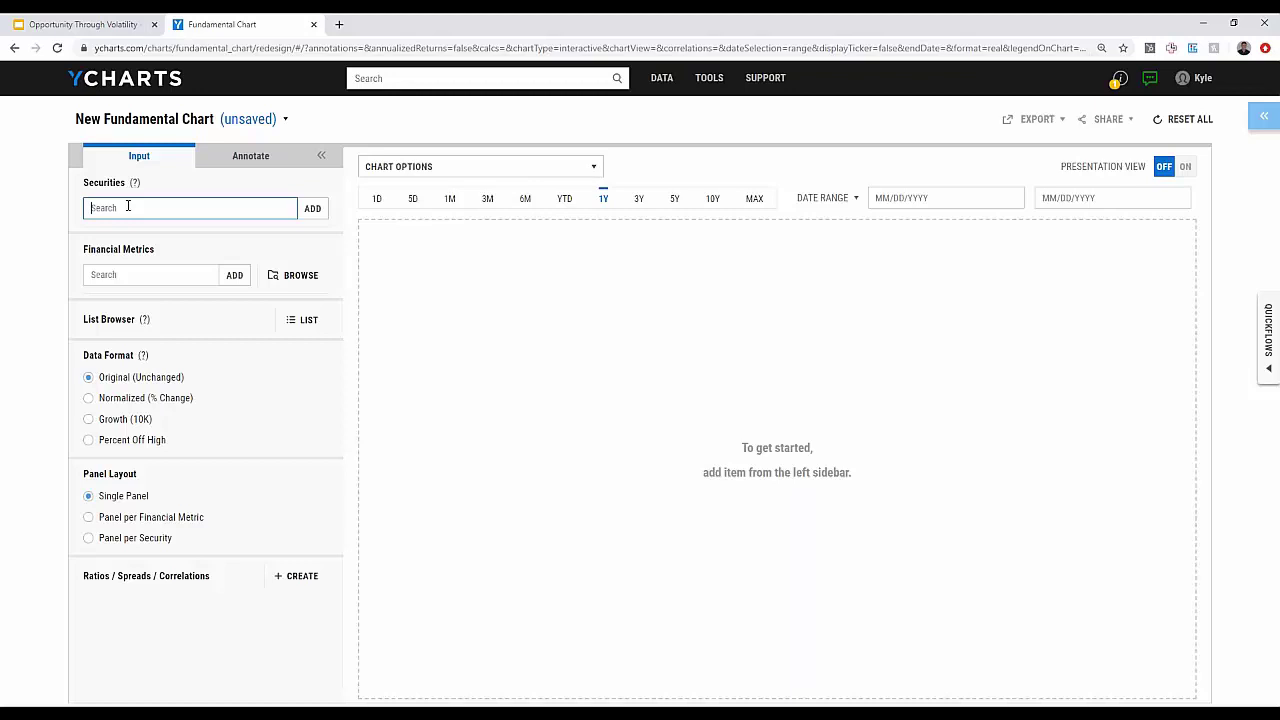
text(corp)
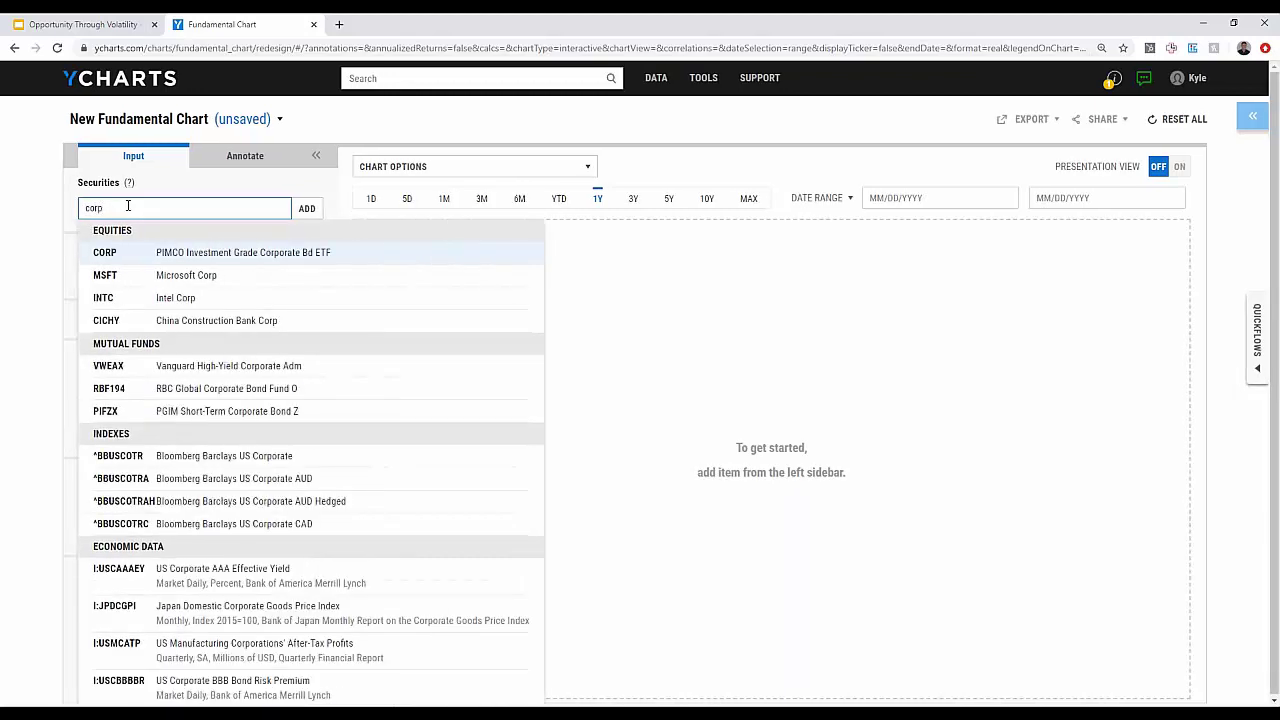
text( spread)
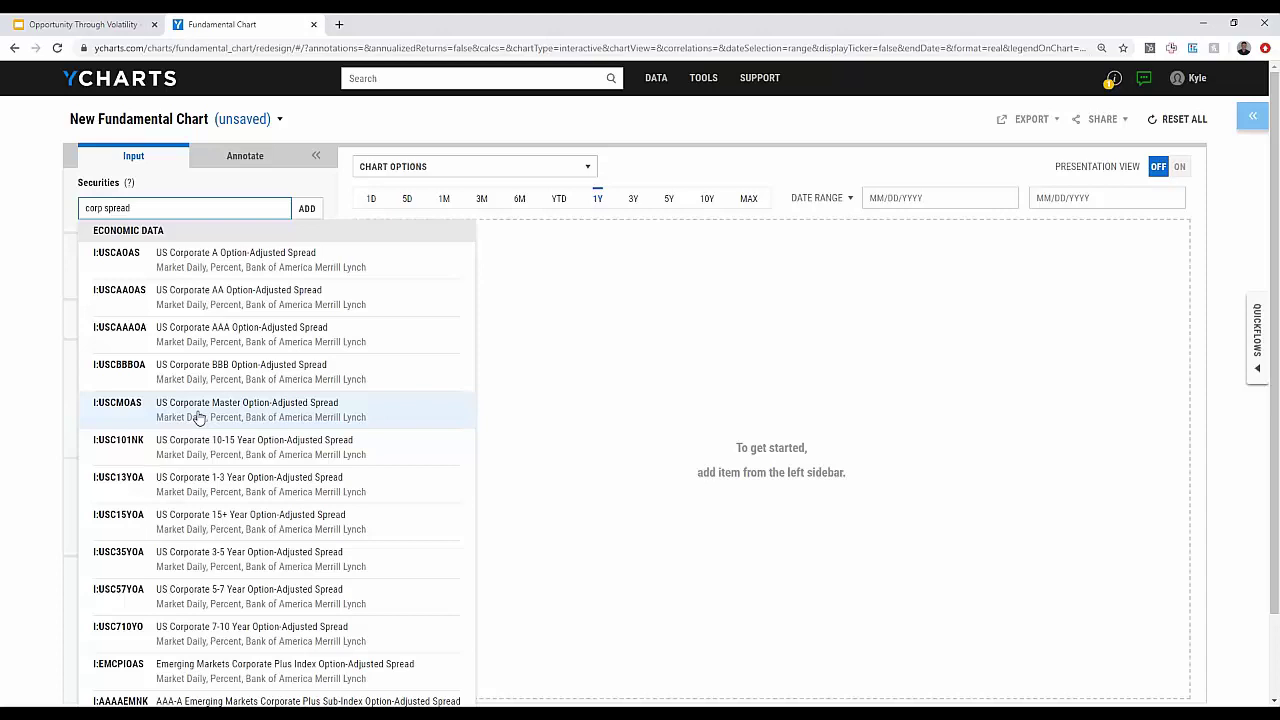
click(199, 417)
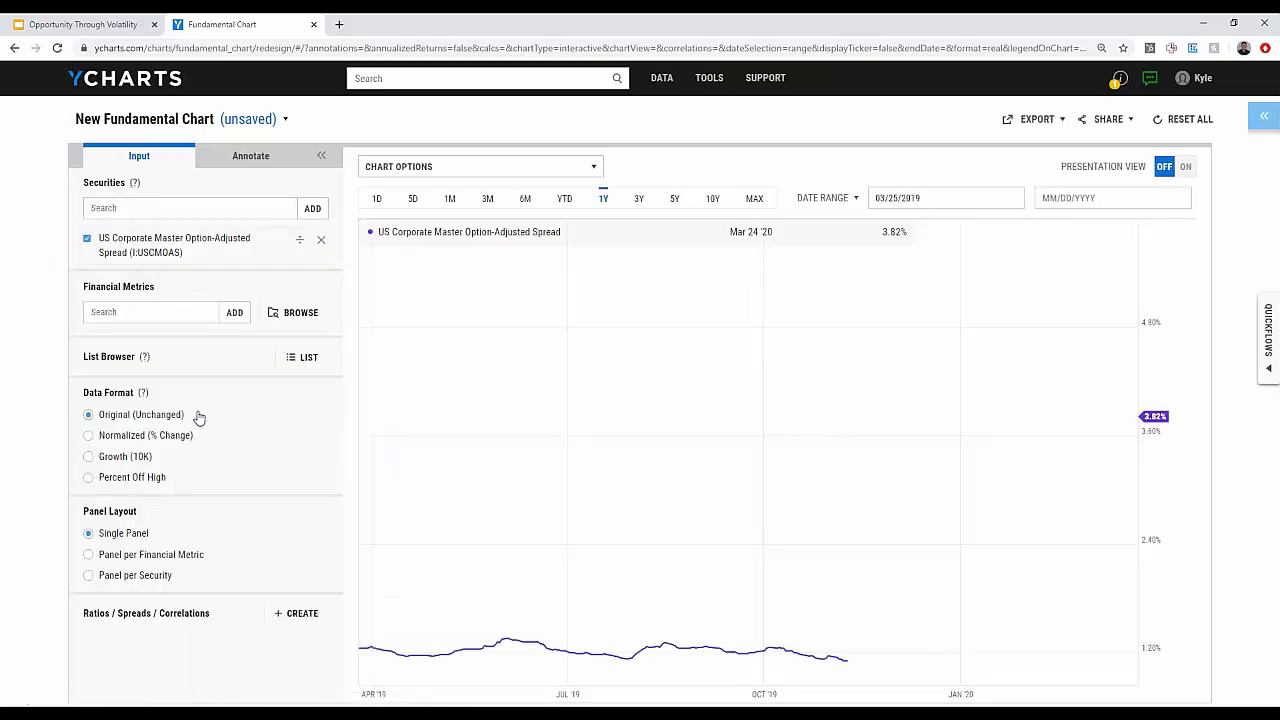
Add the US High Yield Master II Option-Adjusted Spread (I:USHYMIIO) series to the chart
click(153, 207)
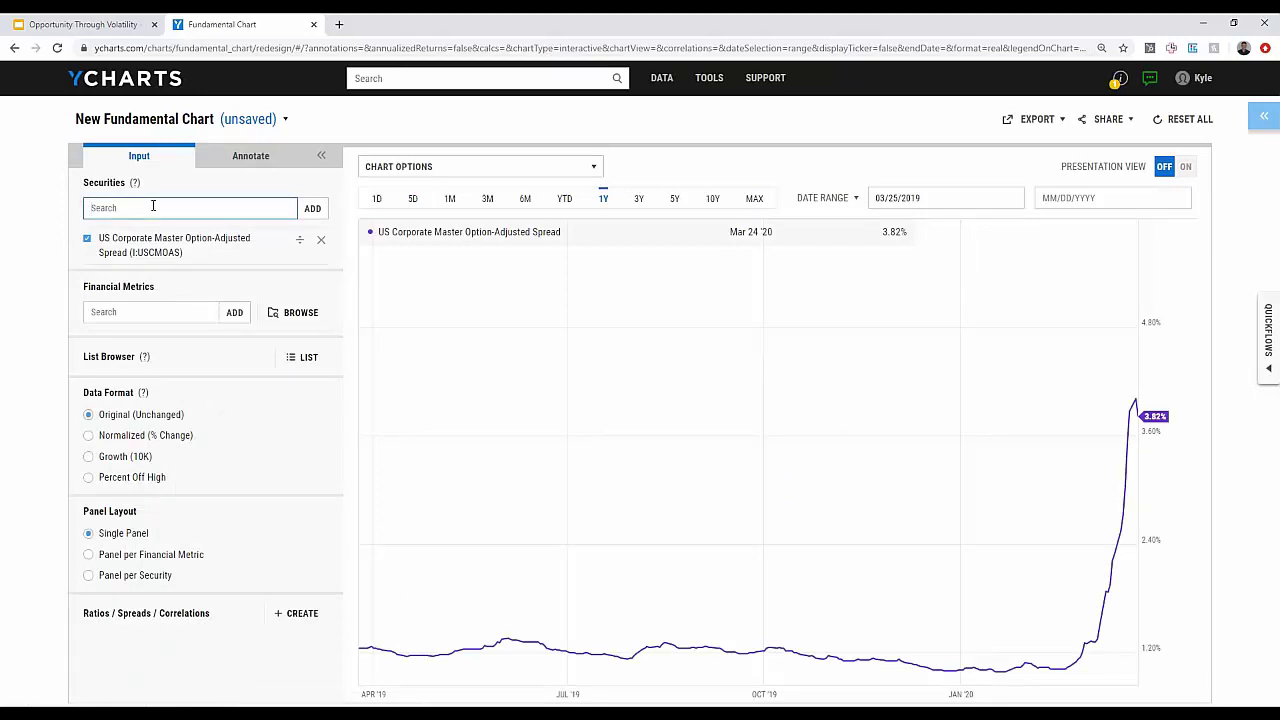
text(high)
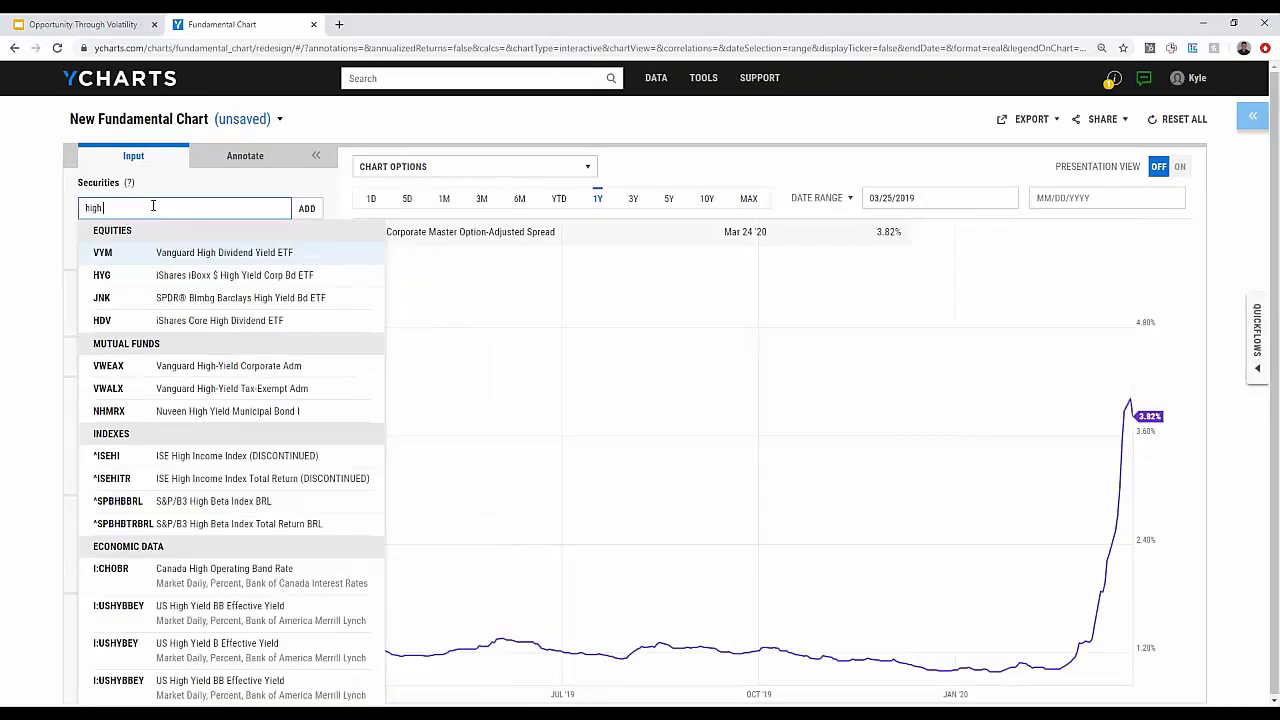
text( yield)
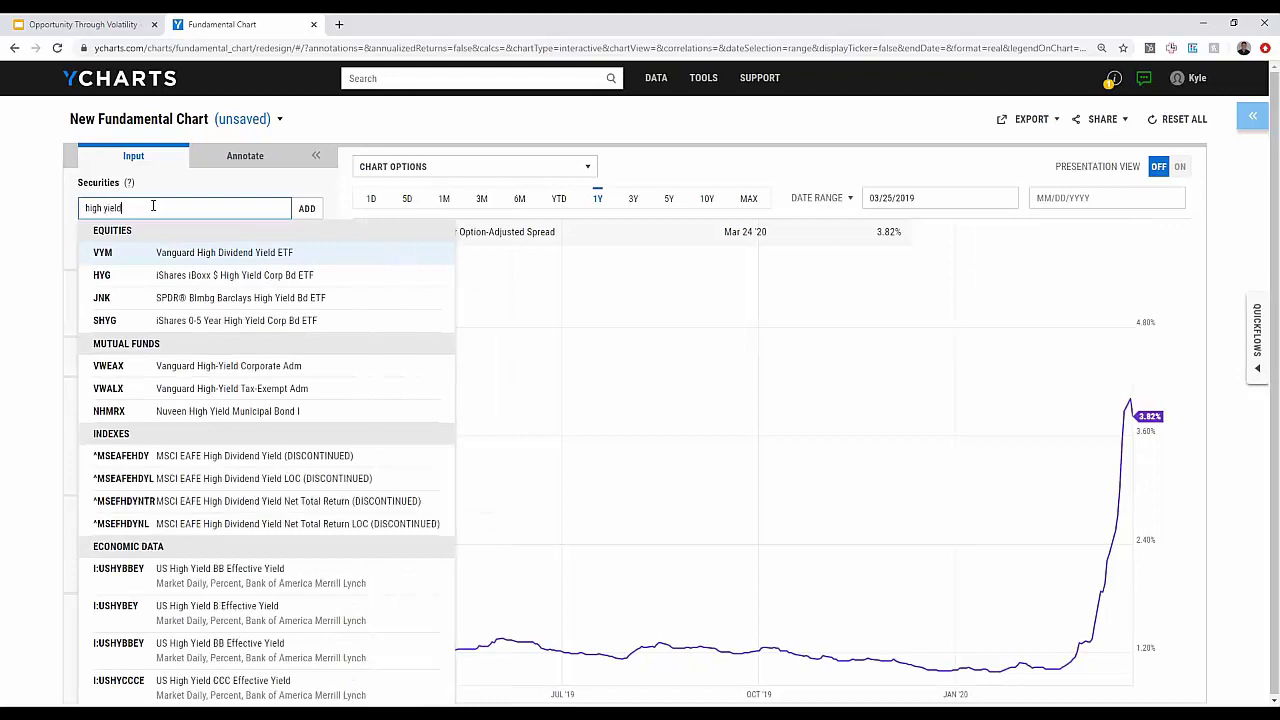
text( spread)
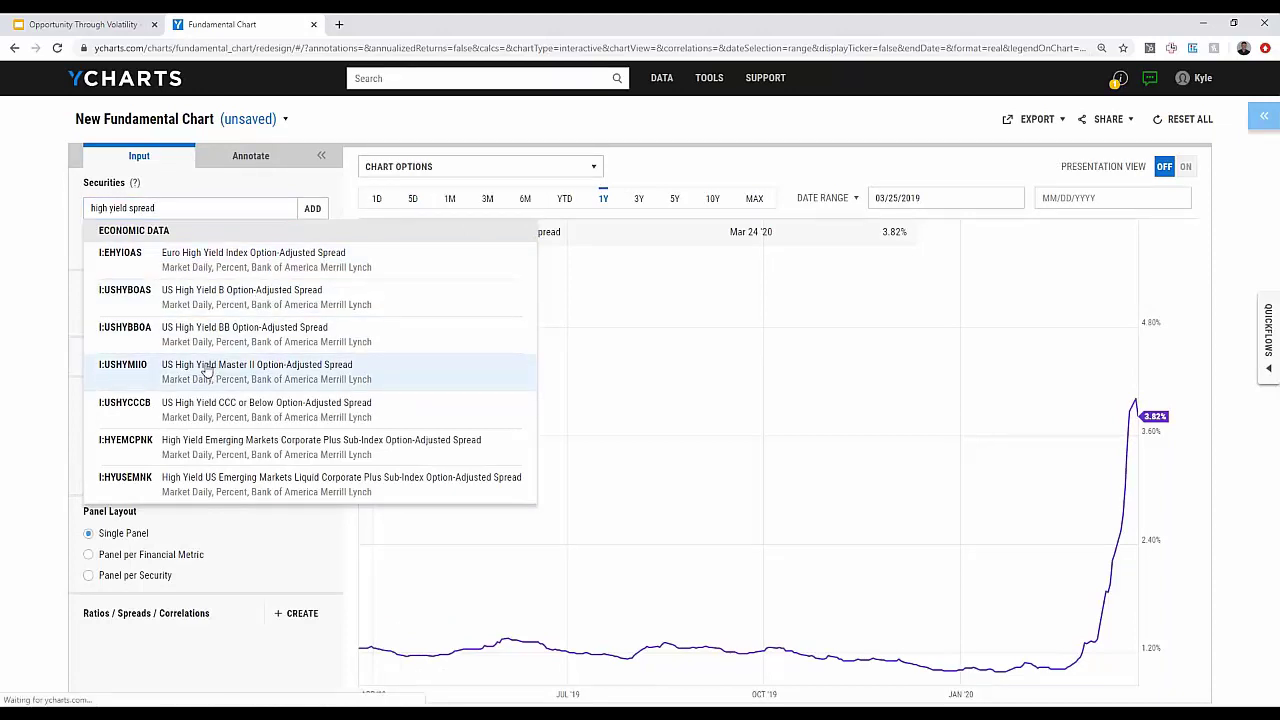
click(207, 370)
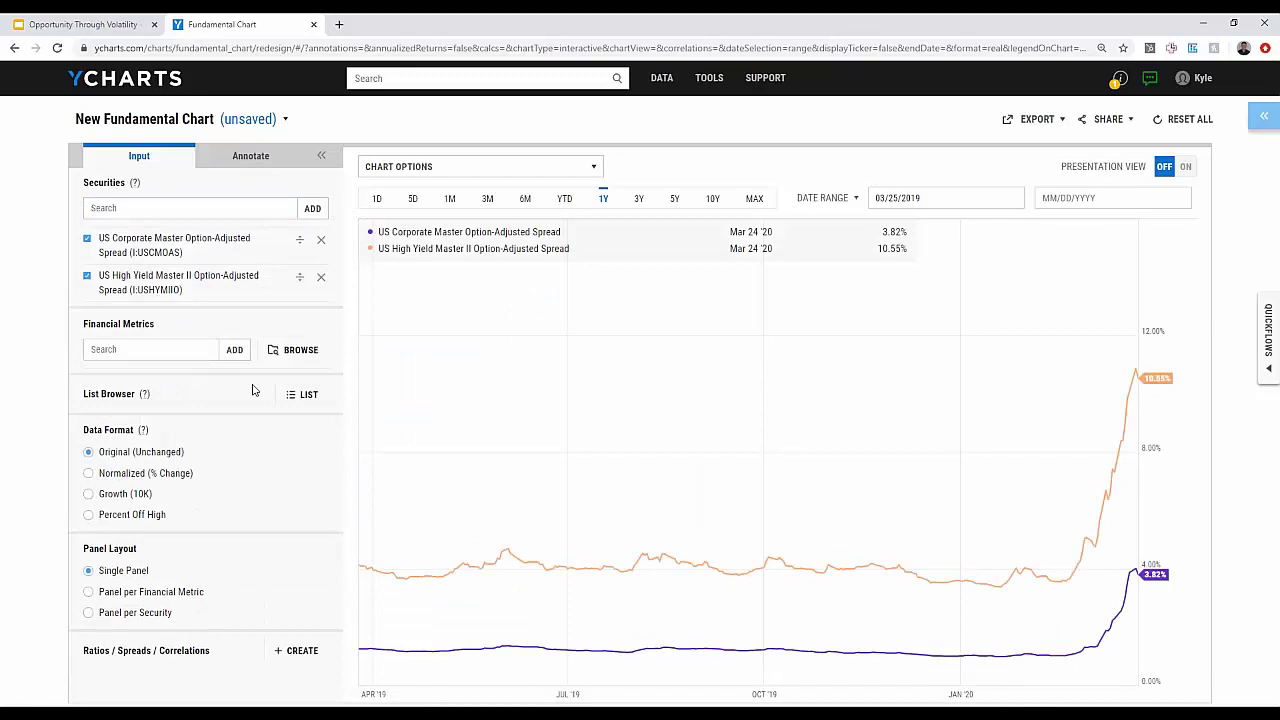
Extend the spread chart to its maximum date range and show US recessions on it
click(674, 200)
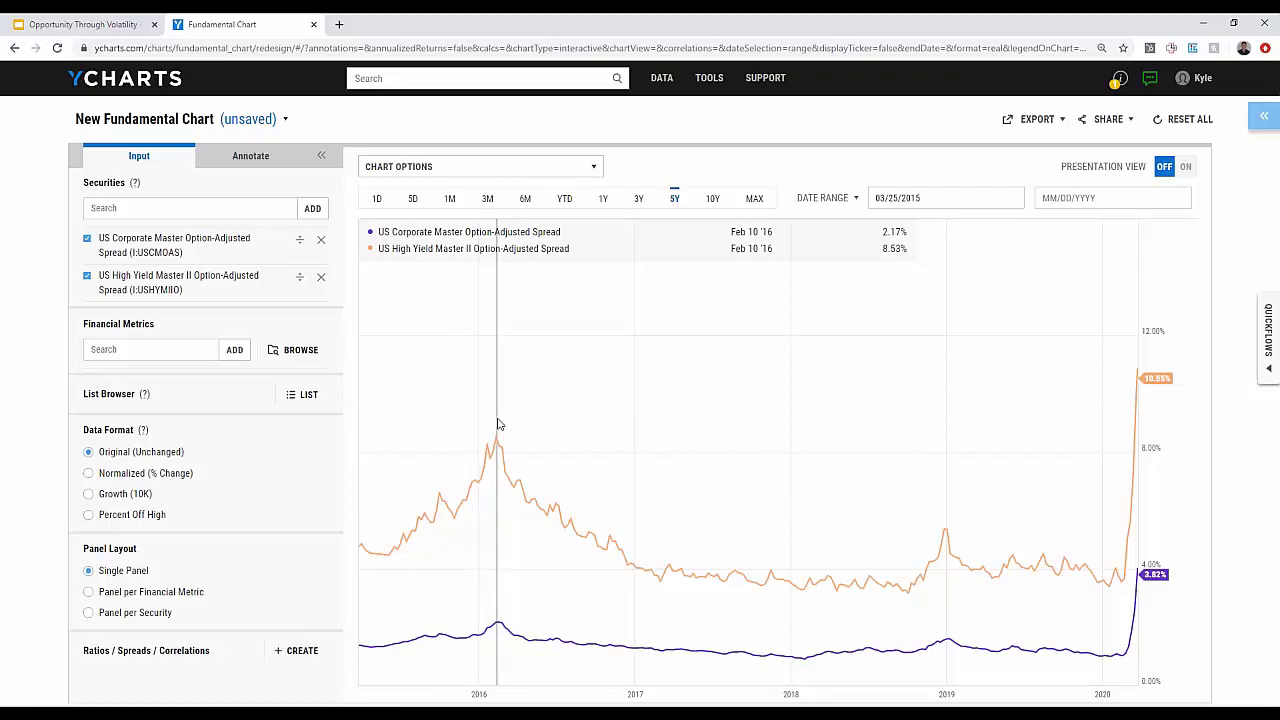
click(754, 198)
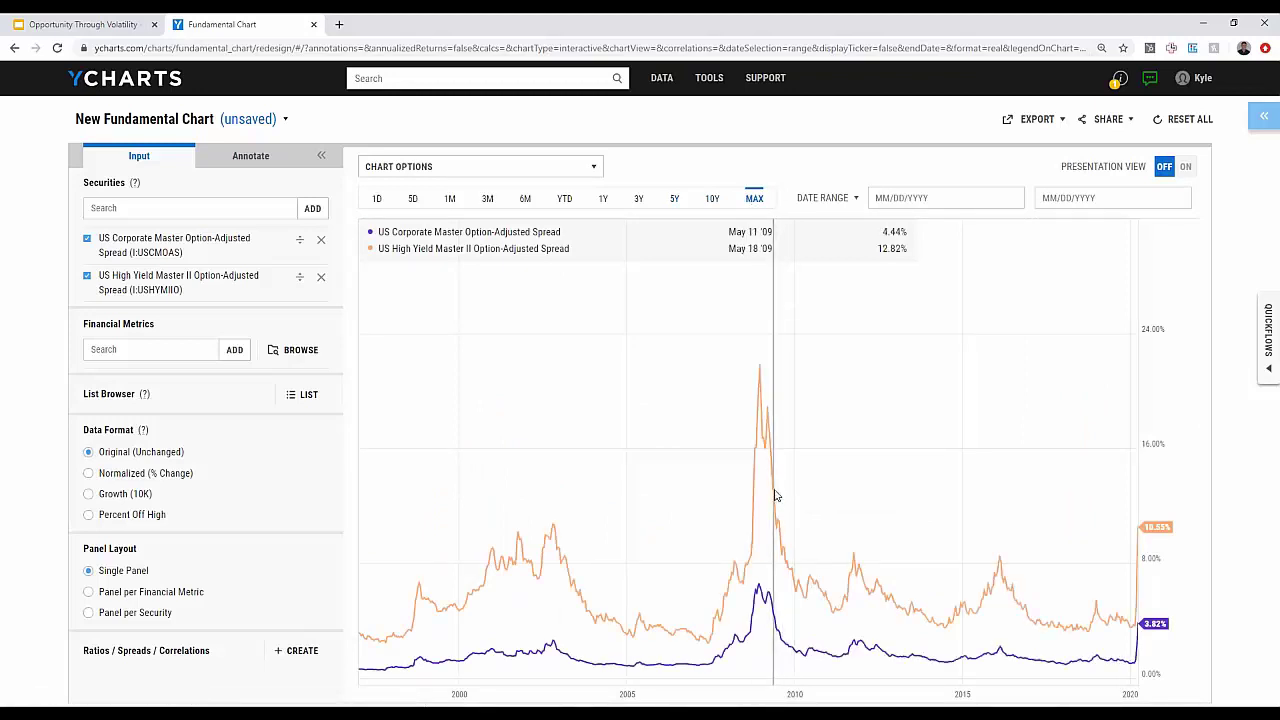
click(597, 168)
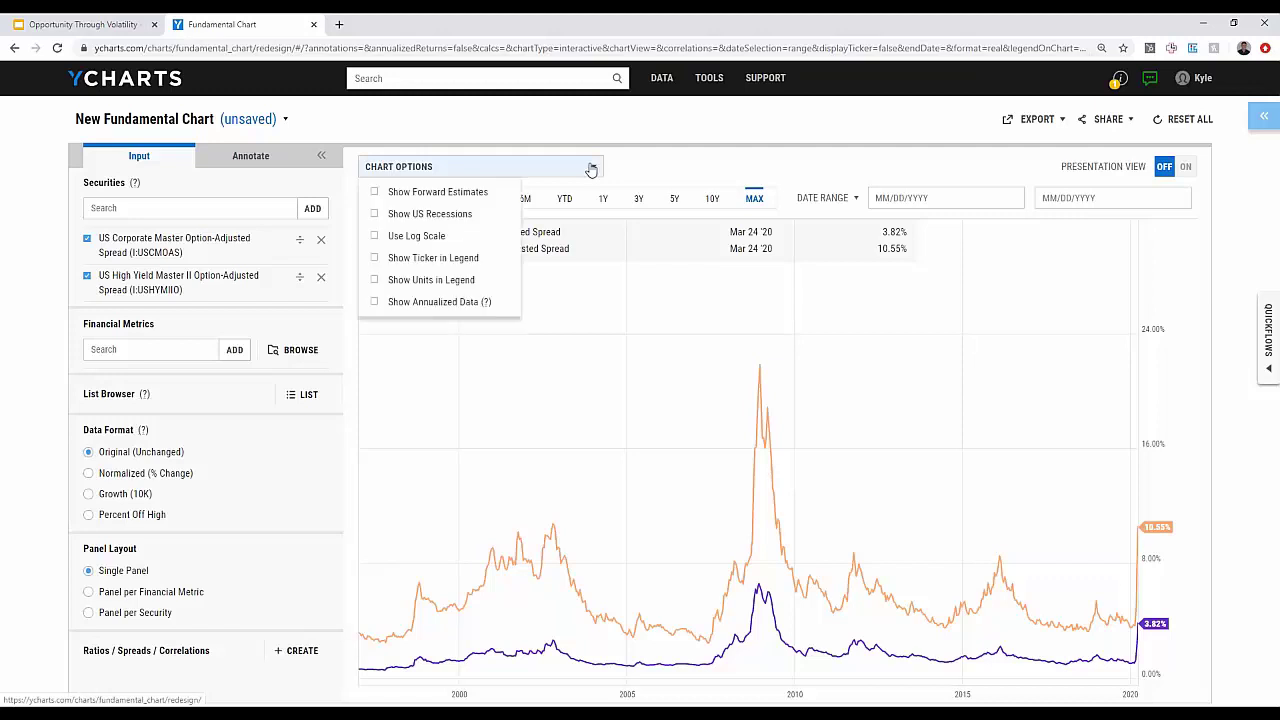
click(429, 222)
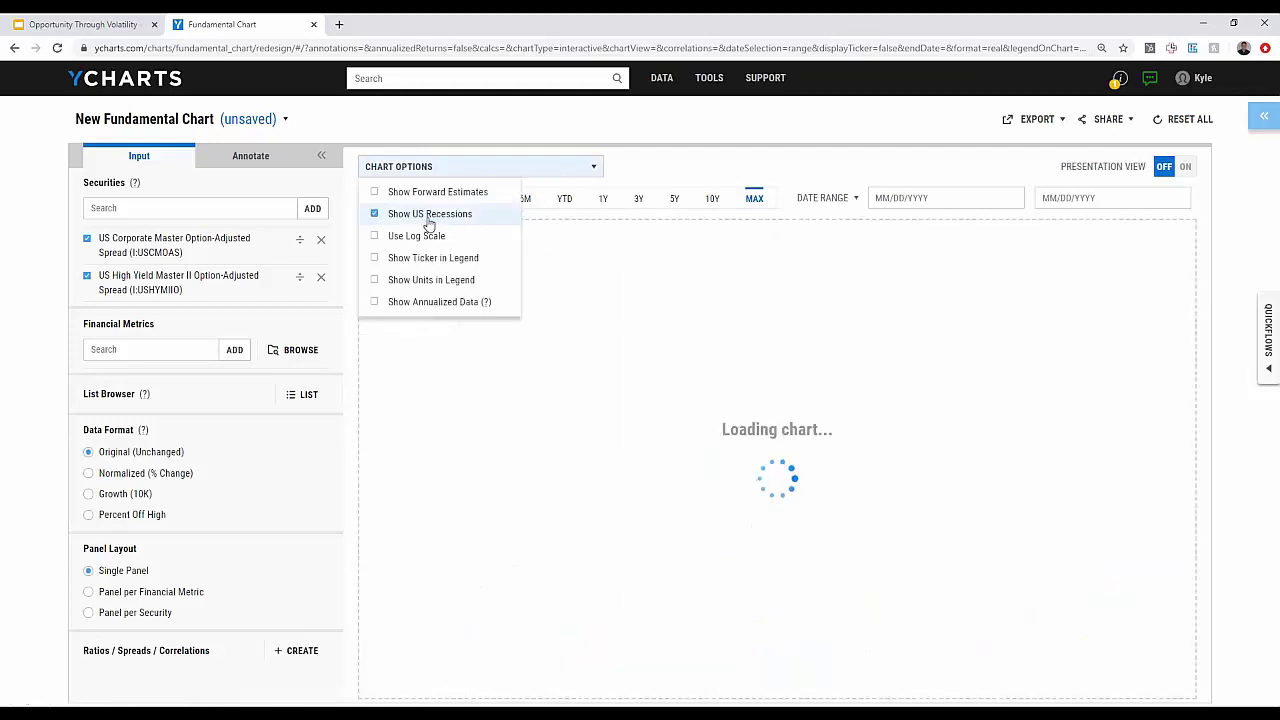
click(645, 134)
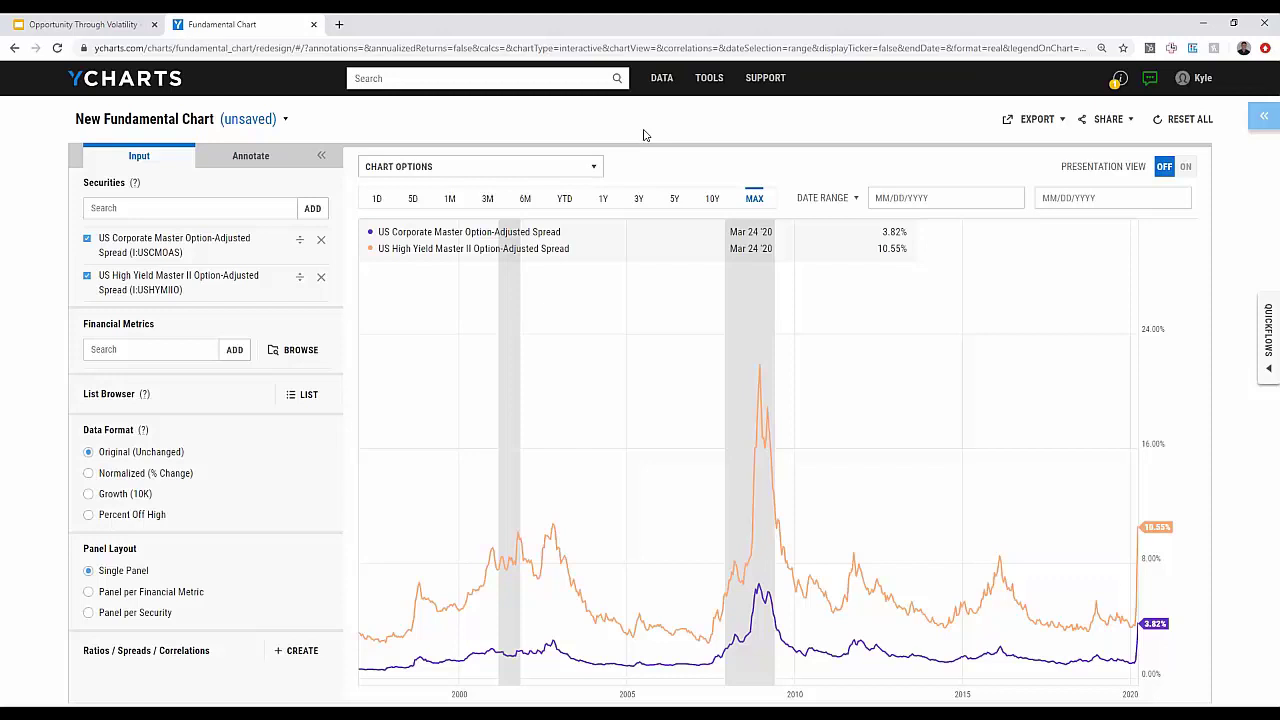
Set the chart's date range to 5 years and add the iShares iBoxx $ High Yield Corp Bd ETF (HYG)
click(639, 200)
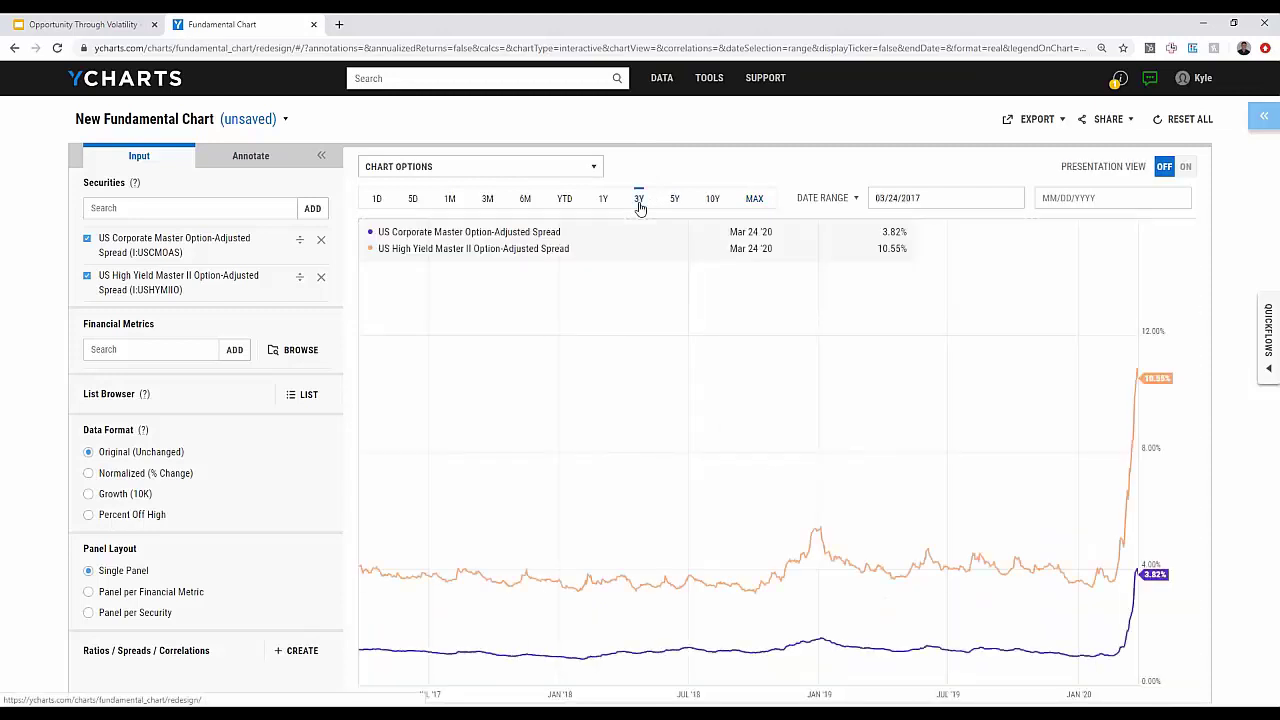
click(674, 199)
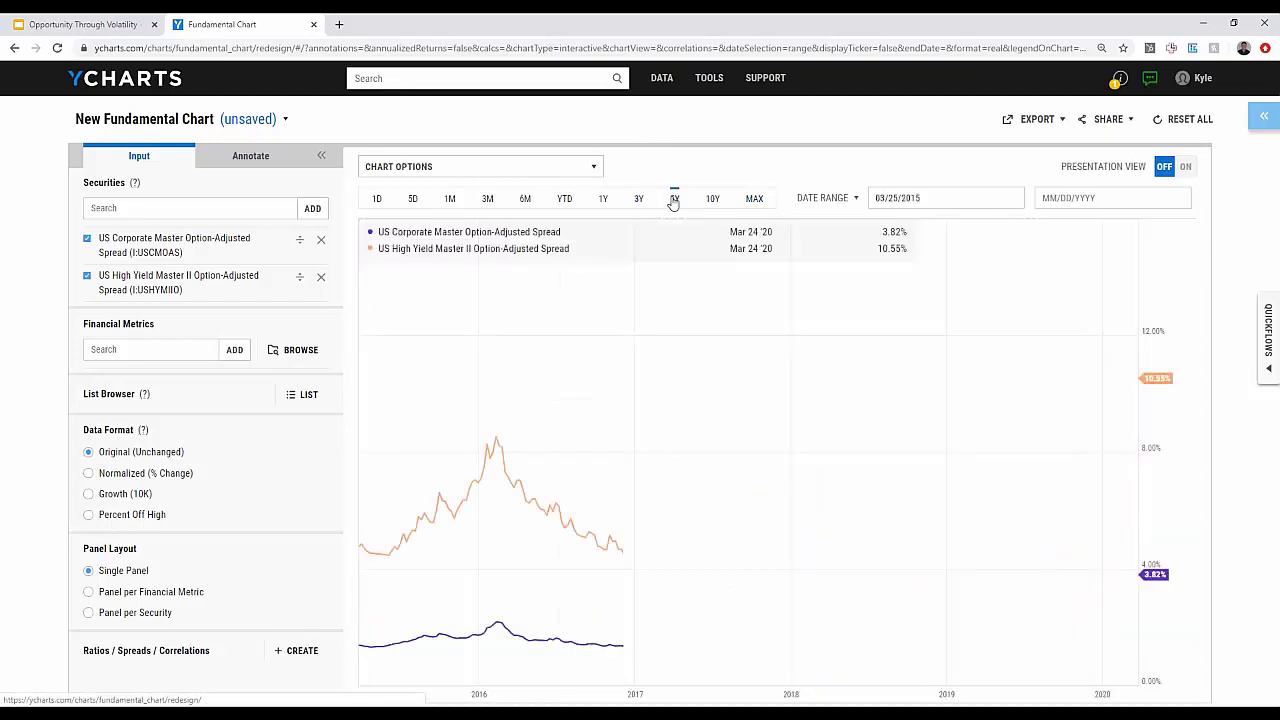
click(168, 203)
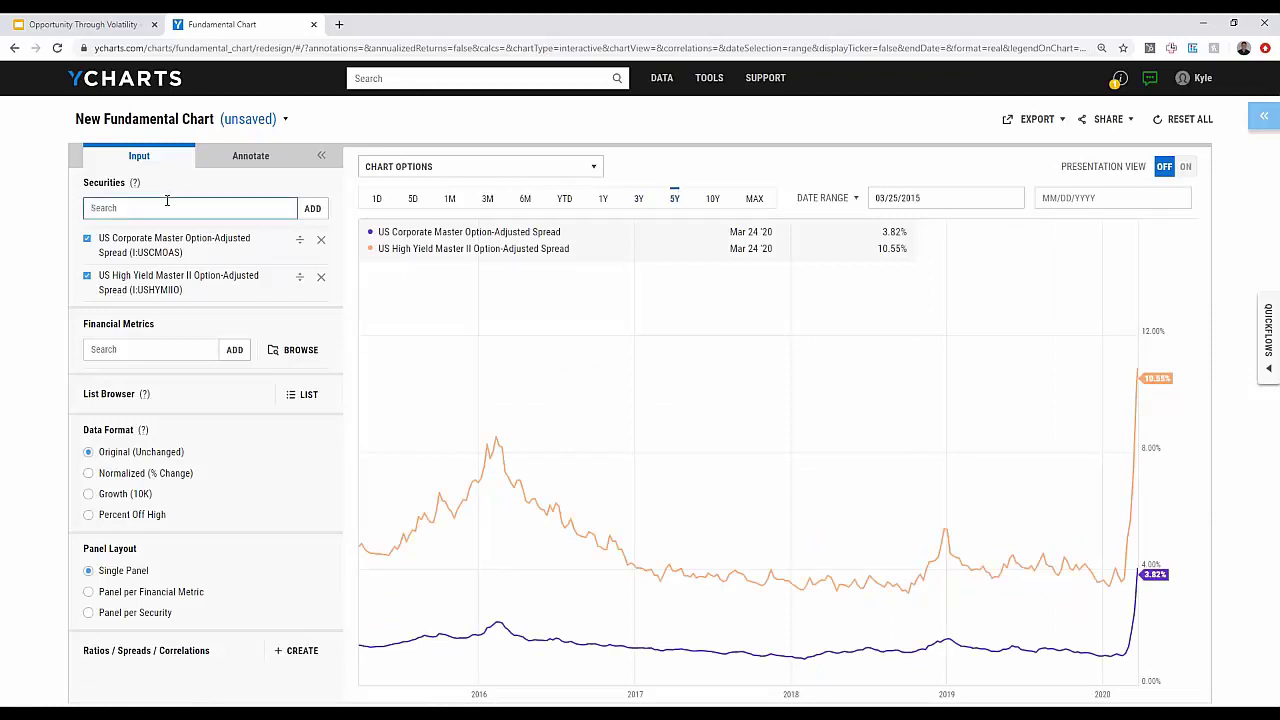
text(hyg)
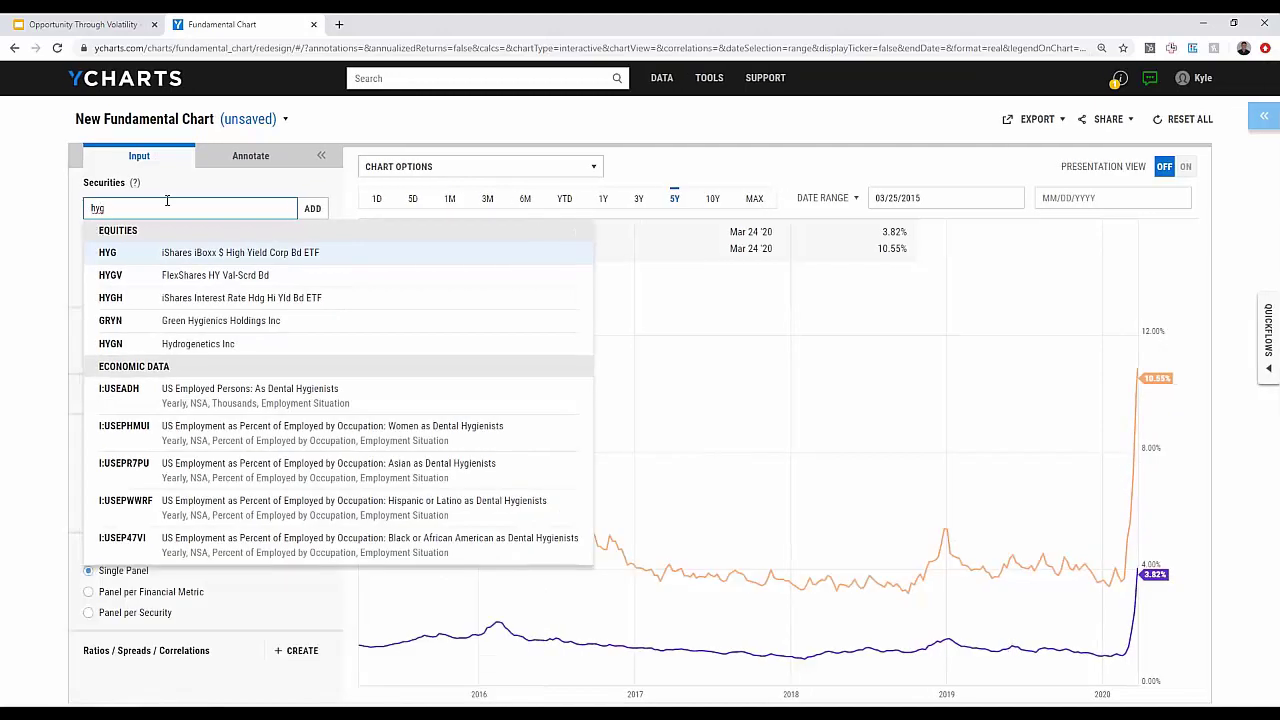
key(Return)
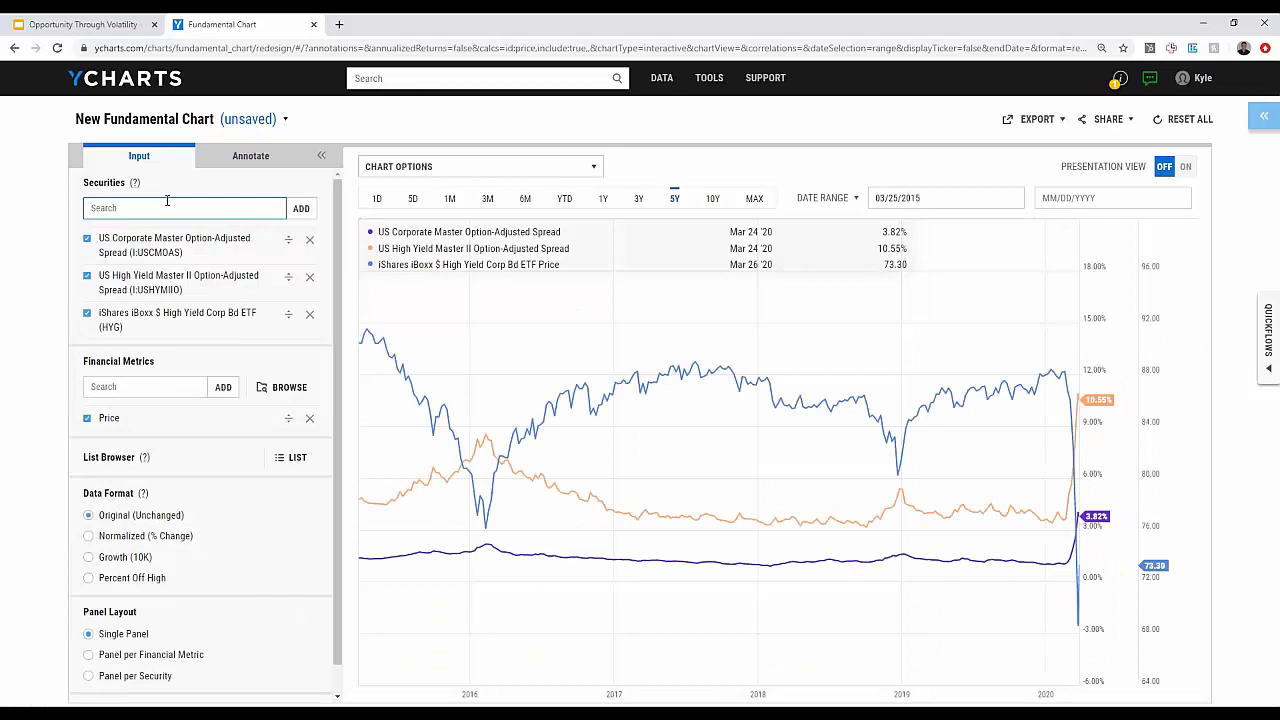
Set the chart's data format to Normalized (% Change), forcing the original data format for the US Corporate Master Option-Adjusted Spread
click(89, 537)
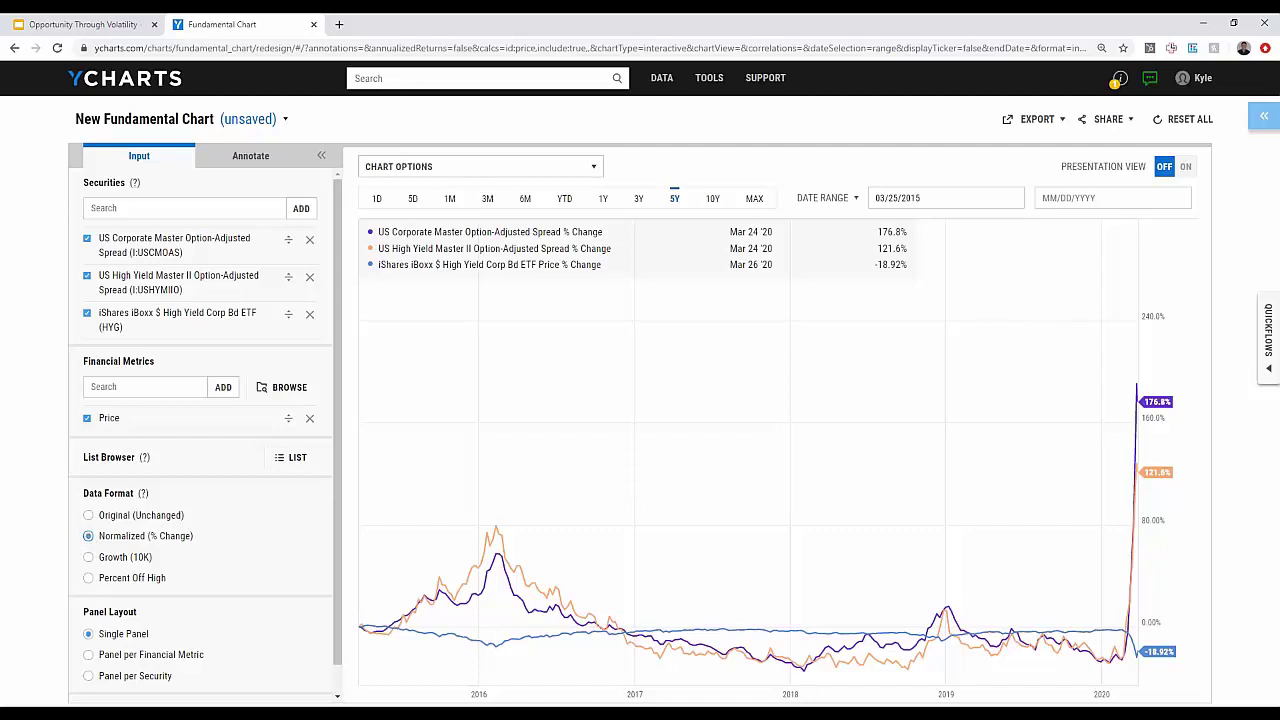
click(247, 165)
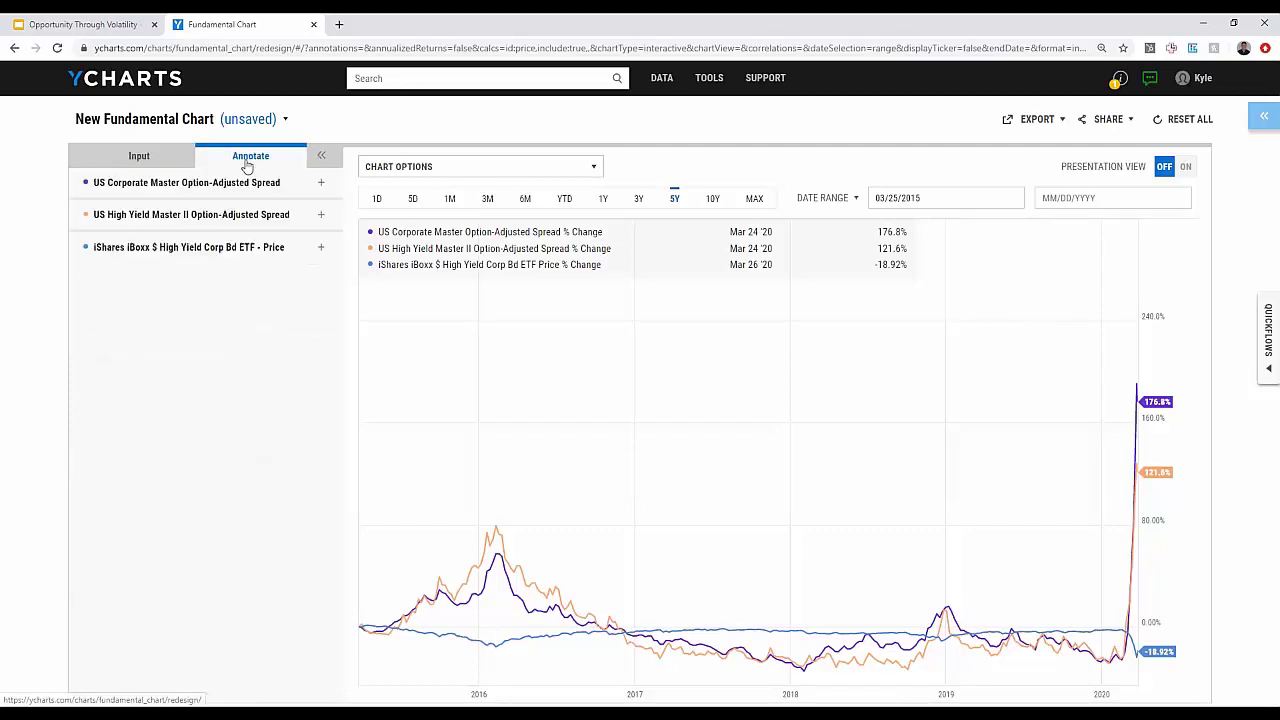
click(320, 184)
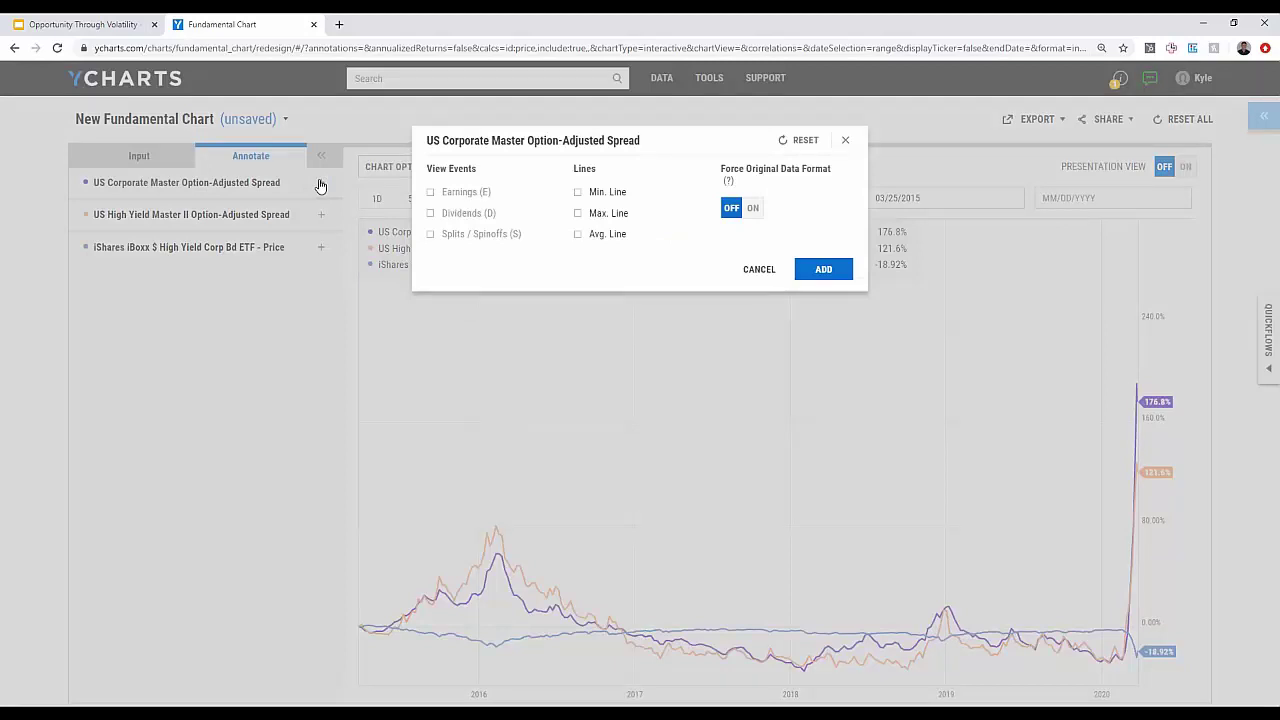
click(758, 208)
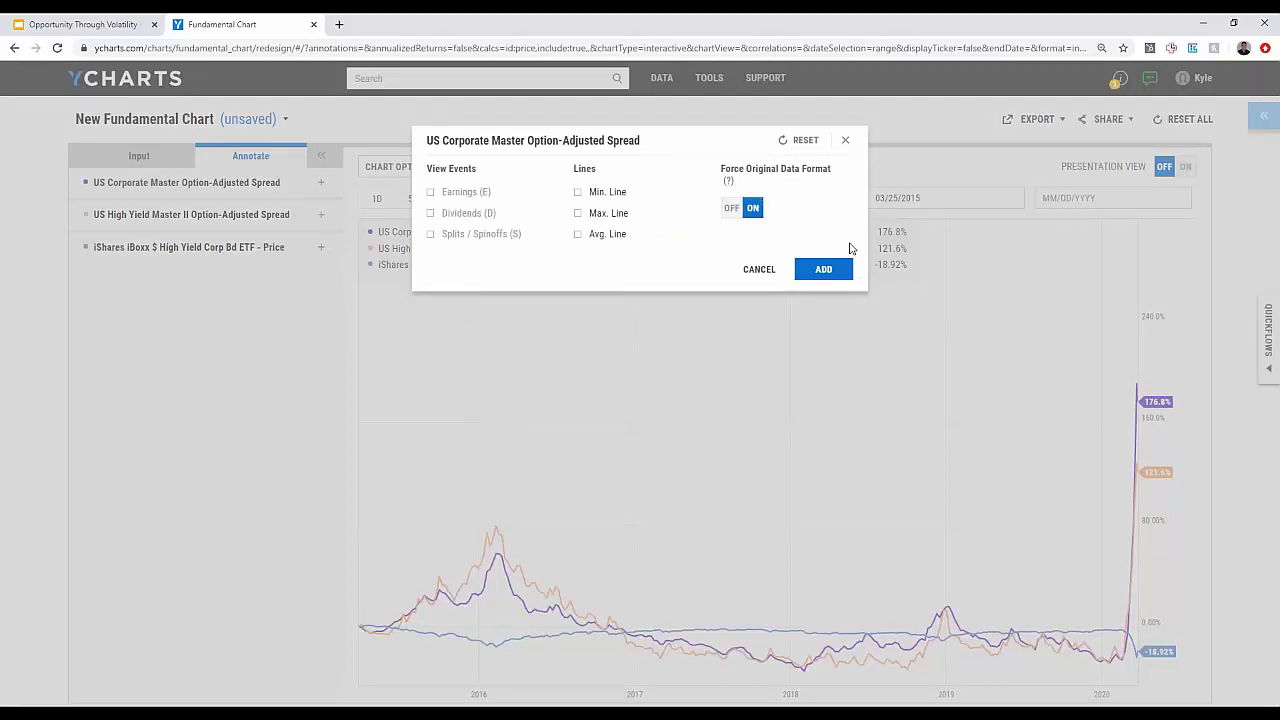
click(826, 270)
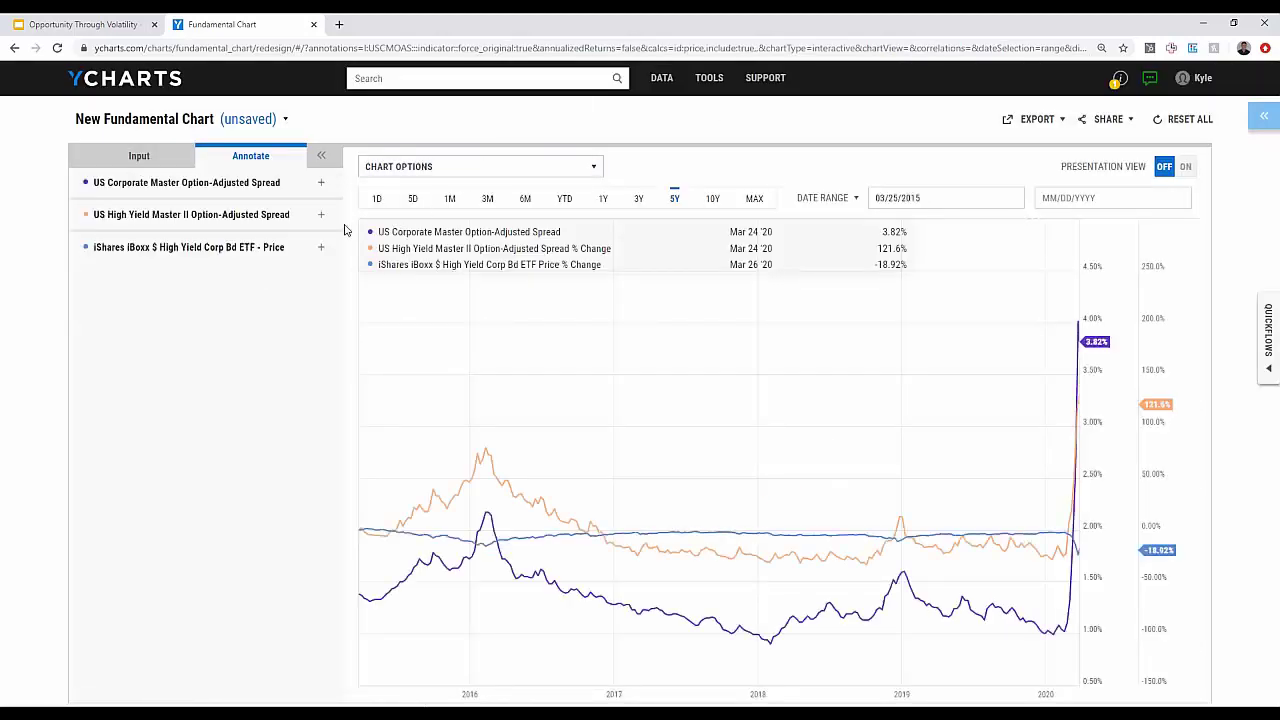
Force the original data format for the US High Yield Master II Option-Adjusted Spread and return to the chart's input settings
click(321, 217)
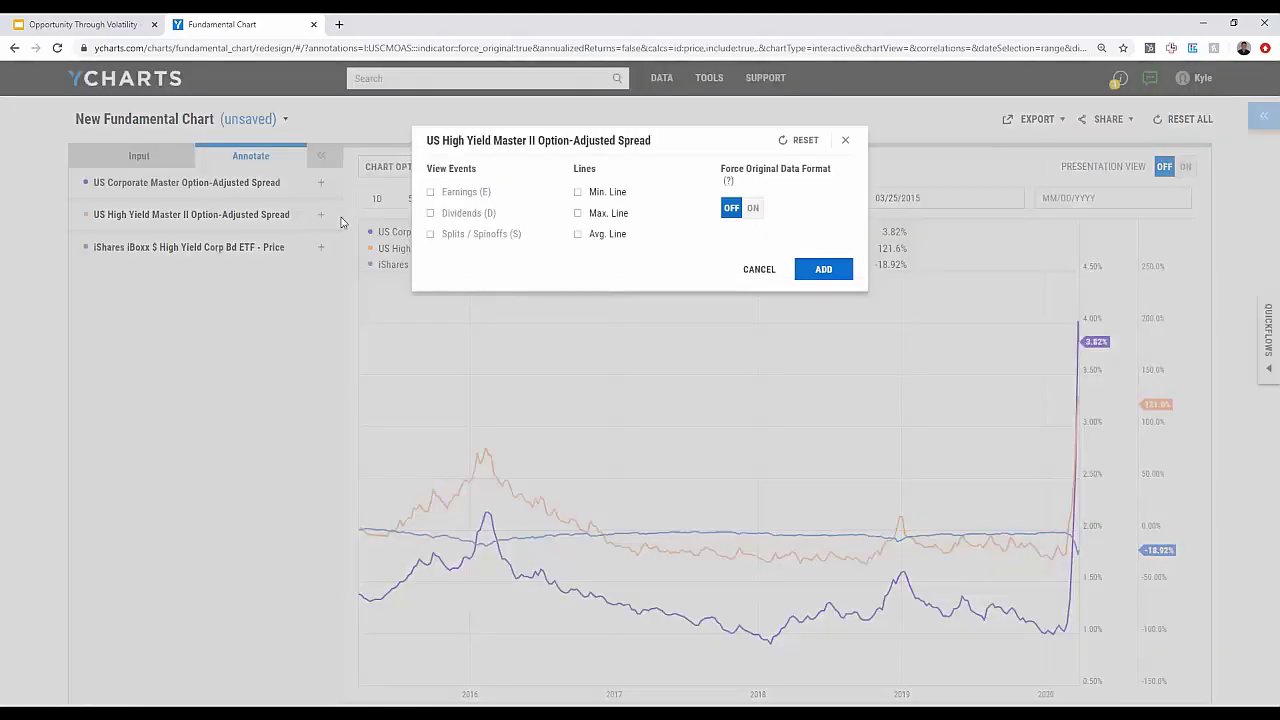
click(750, 209)
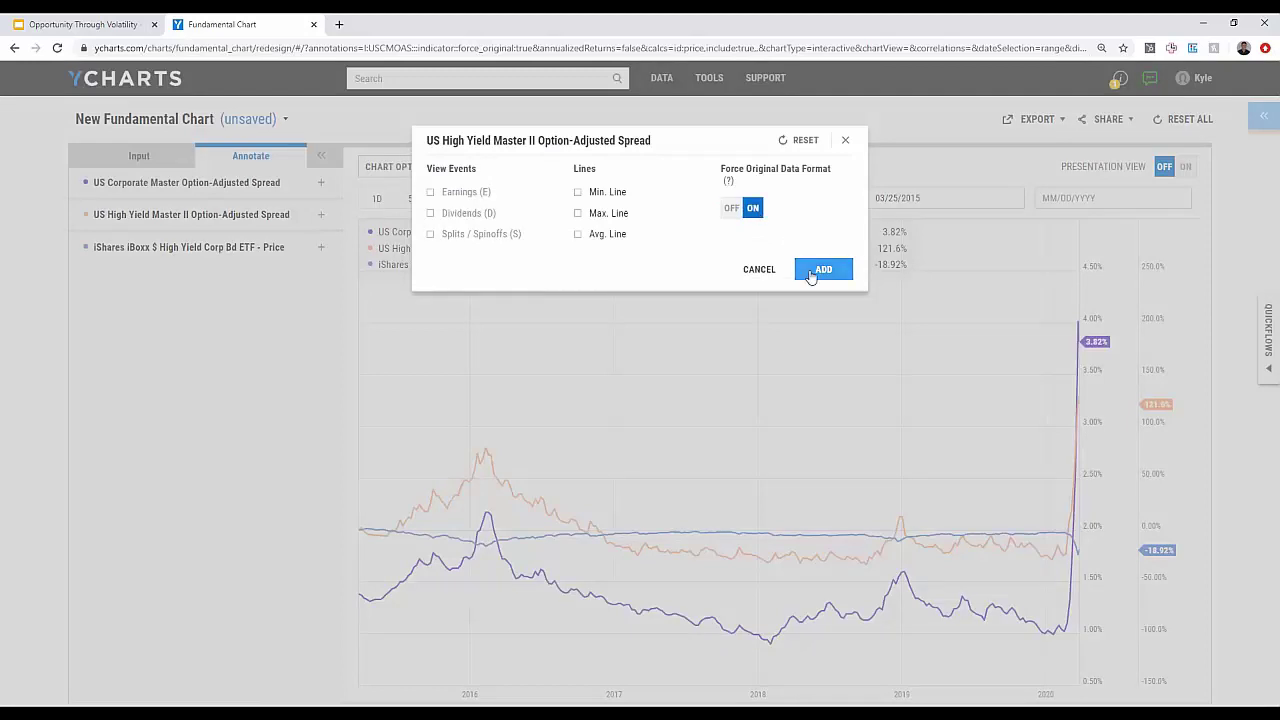
click(818, 270)
click(137, 160)
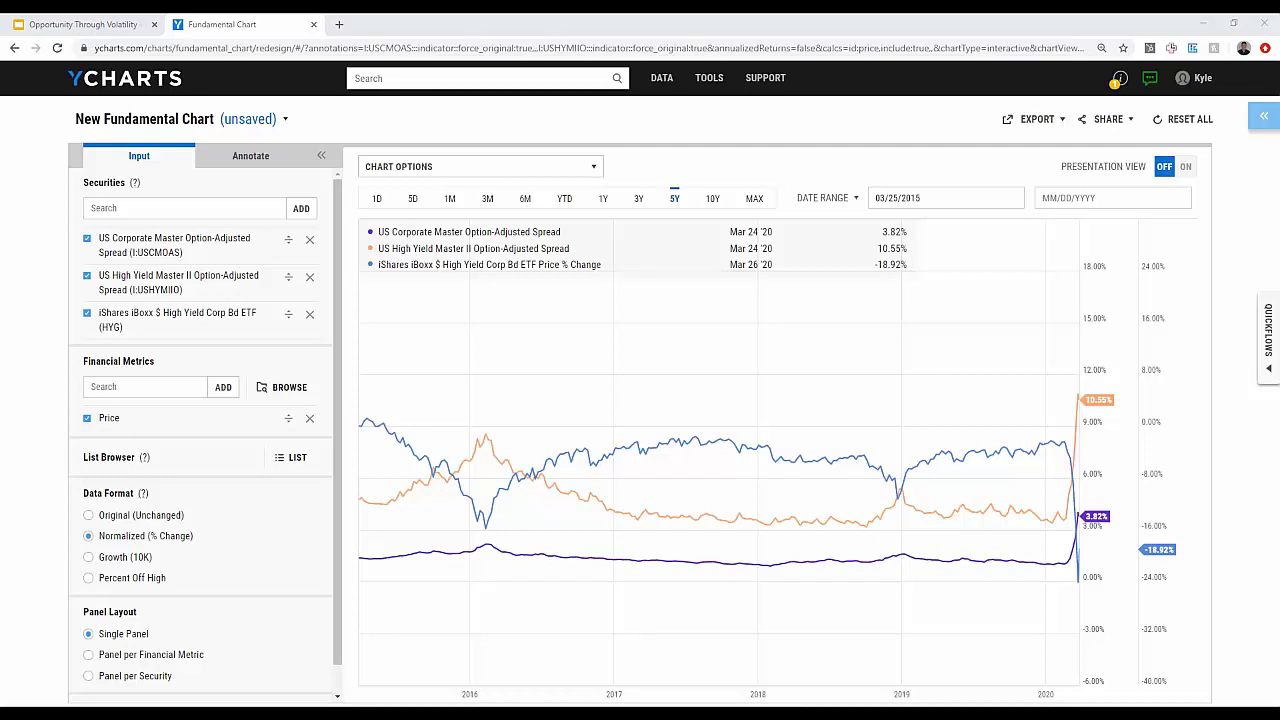
Open the Fund Screener and choose the open-end Mutual Fund type as an intersecting security list
mouse_move(700, 82)
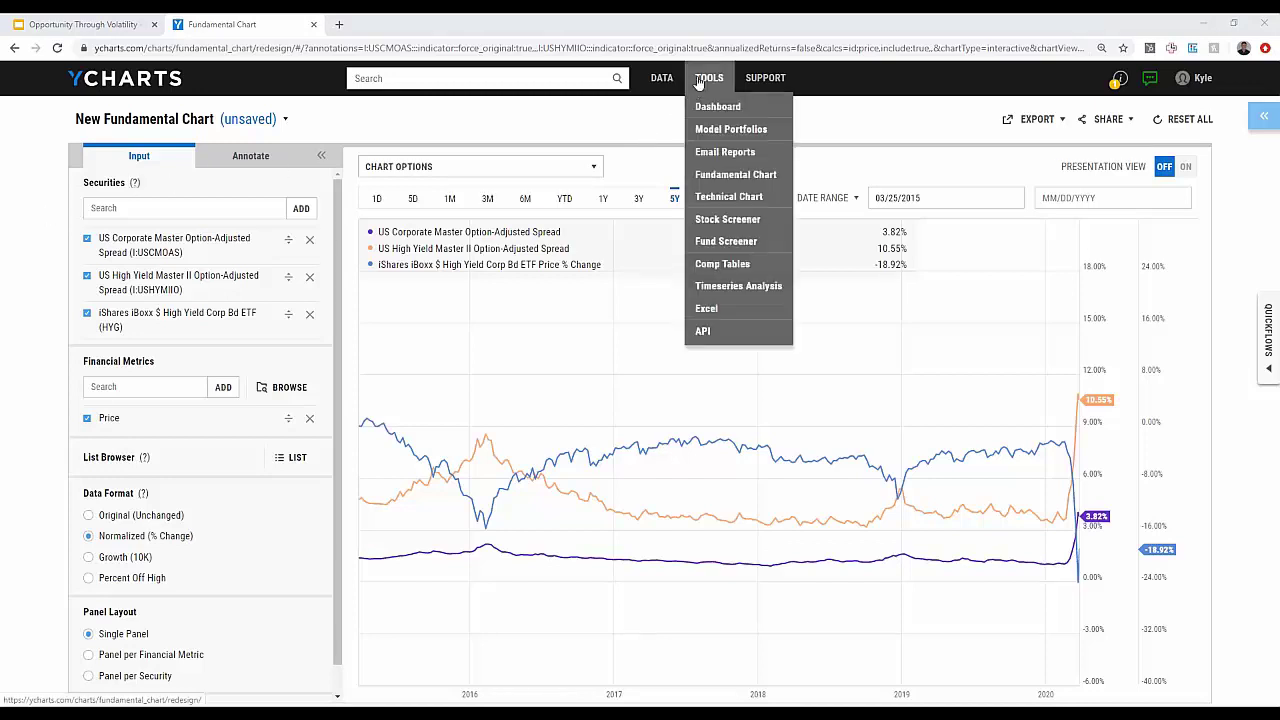
click(706, 245)
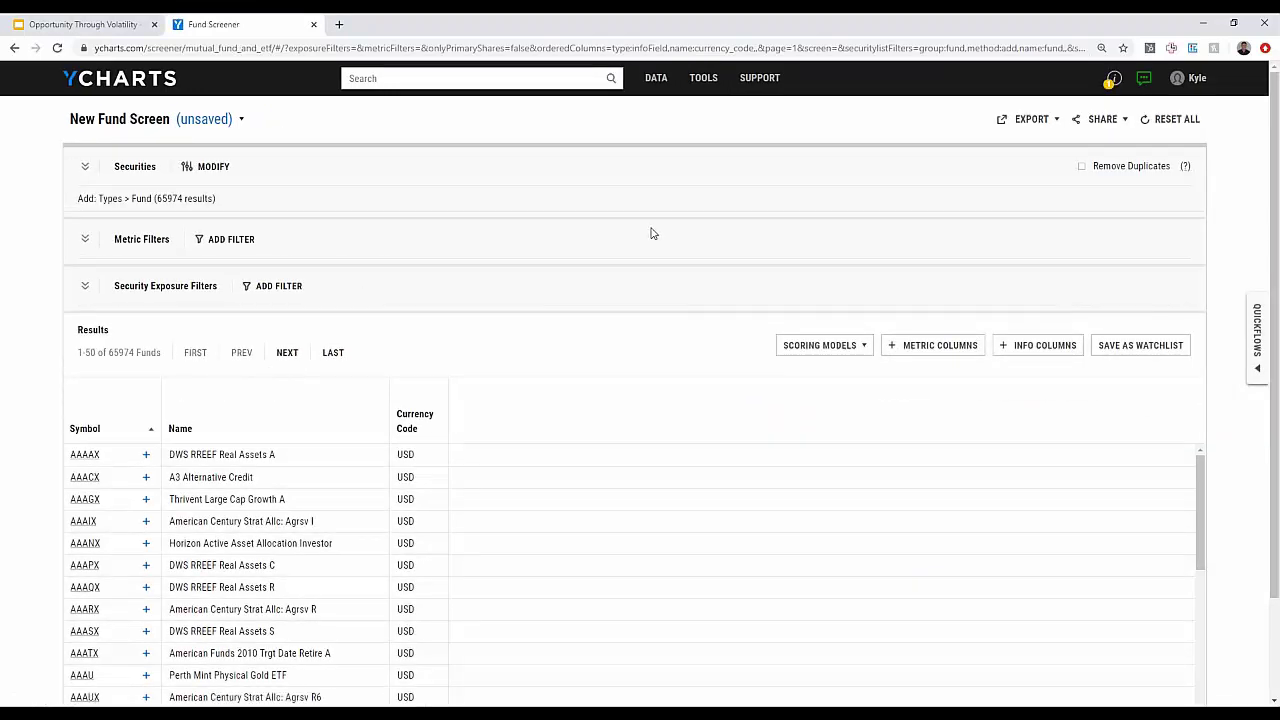
click(209, 170)
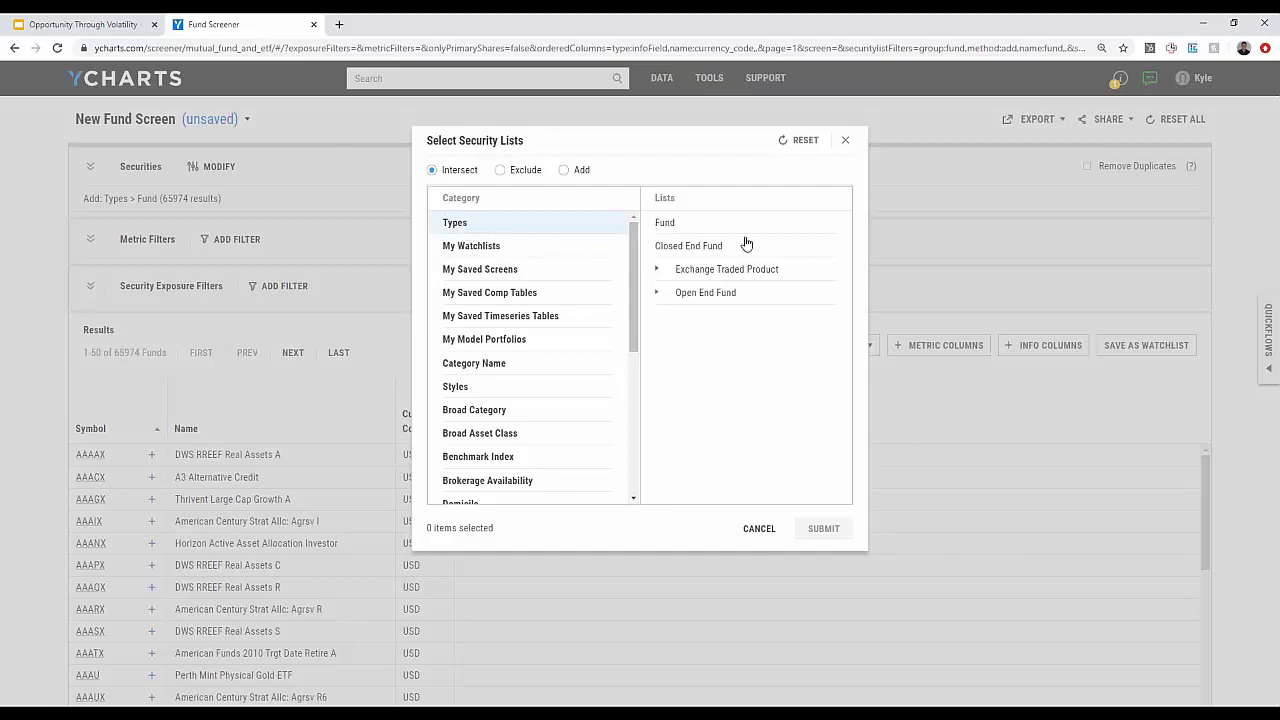
click(721, 293)
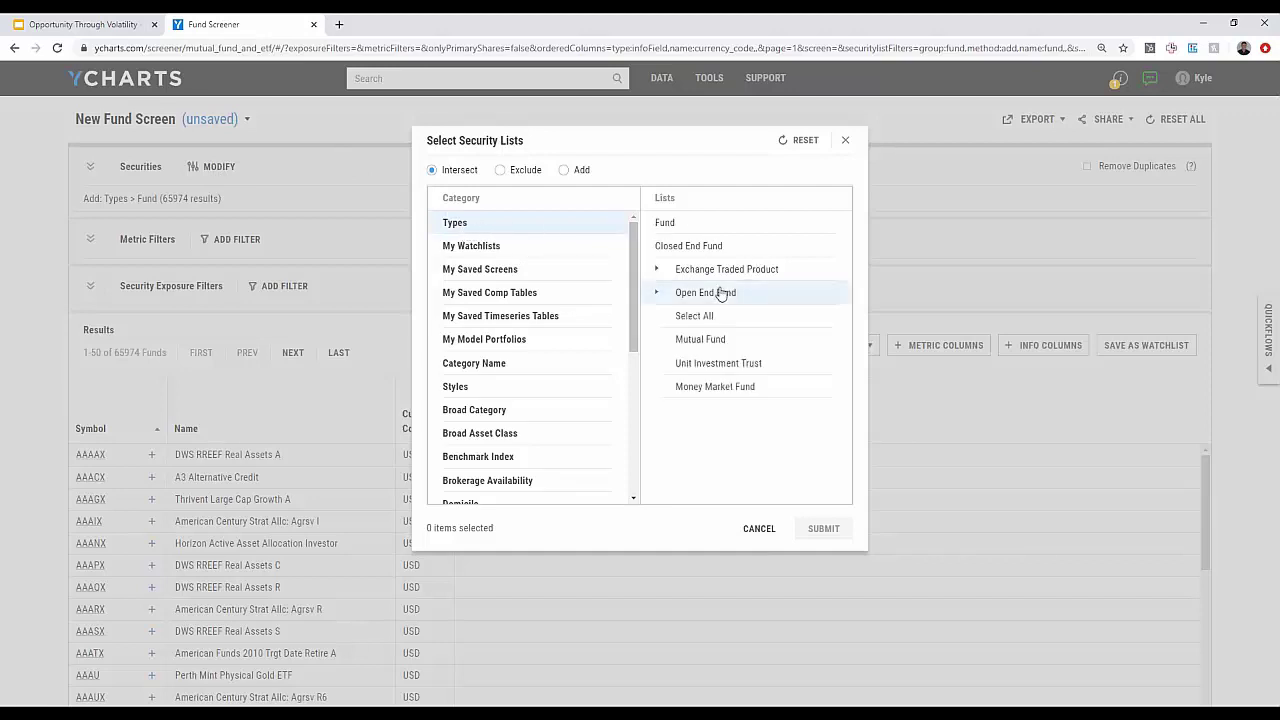
click(720, 343)
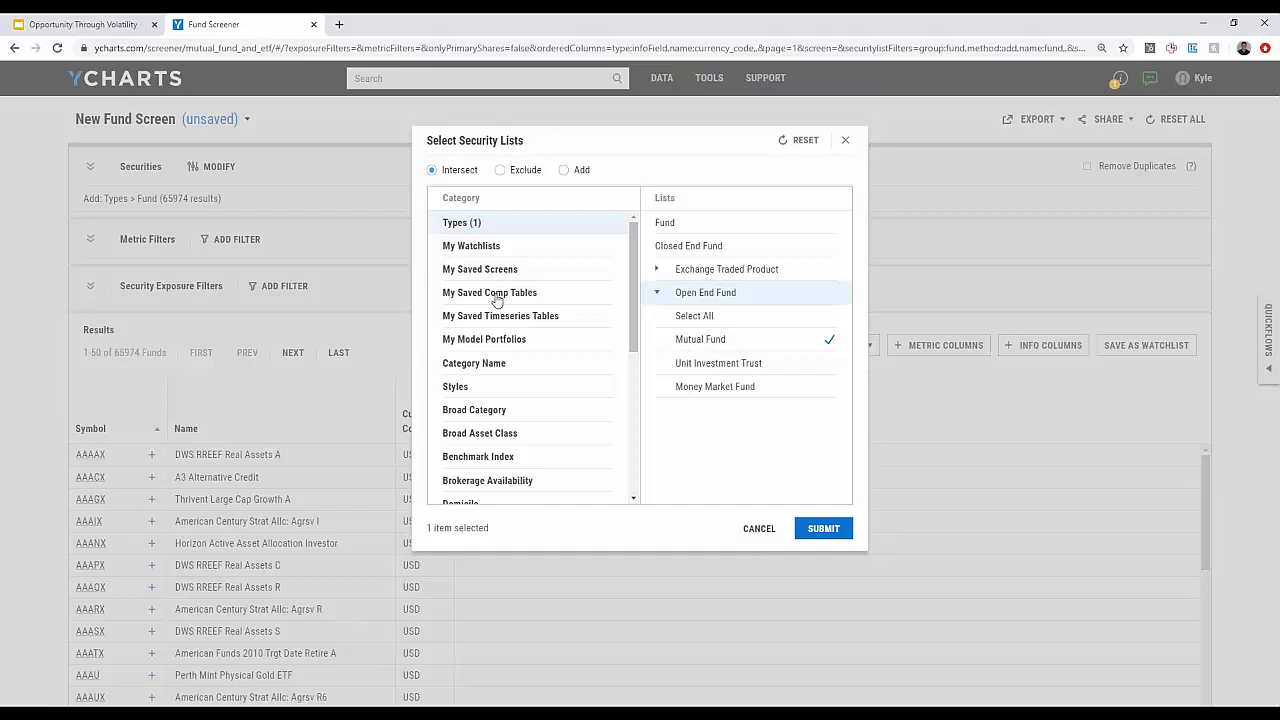
Intersect the fund screen with the US High Yield Bond category, apply the selected lists, and remove duplicate funds
click(469, 372)
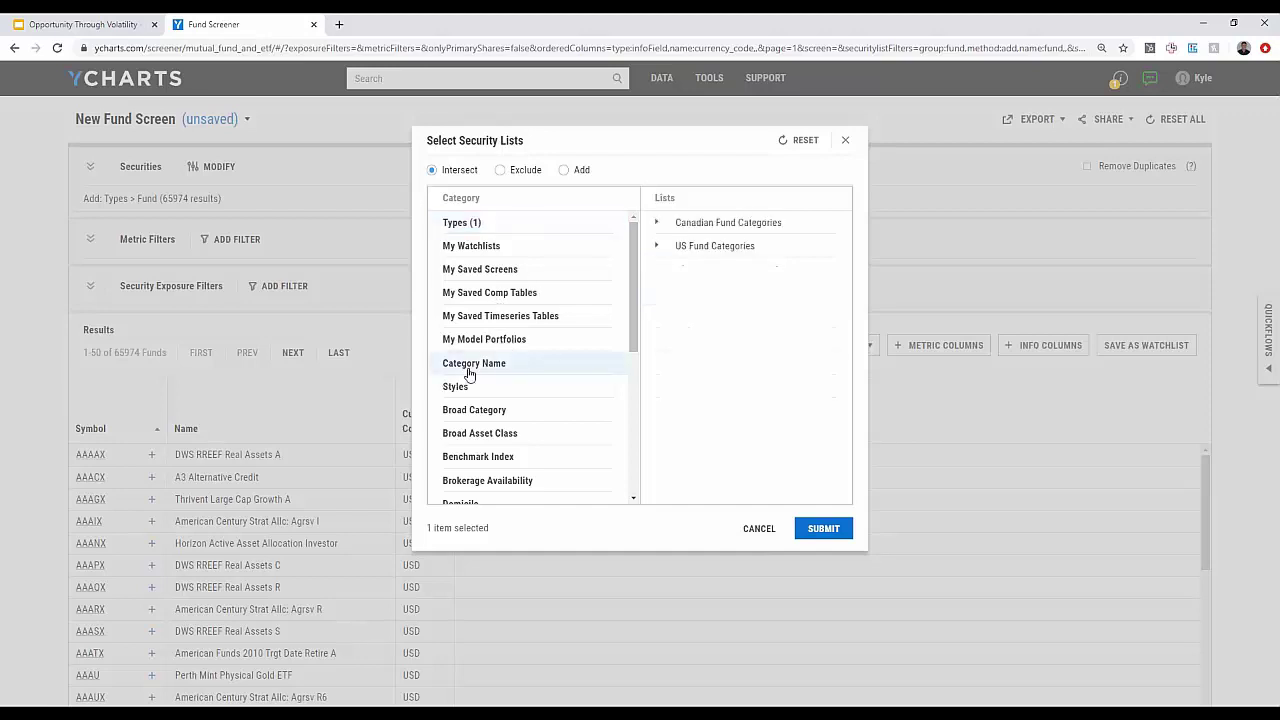
click(686, 248)
scroll(723, 320, down, 1)
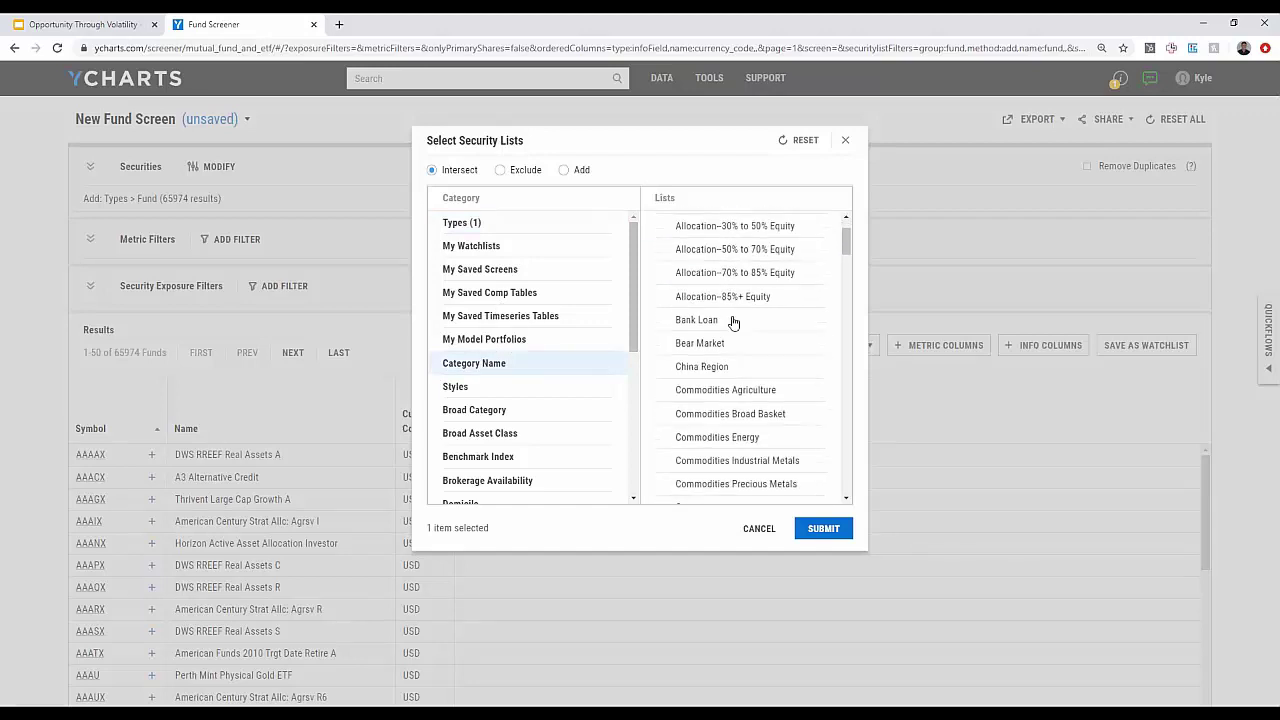
scroll(730, 341, down, 8)
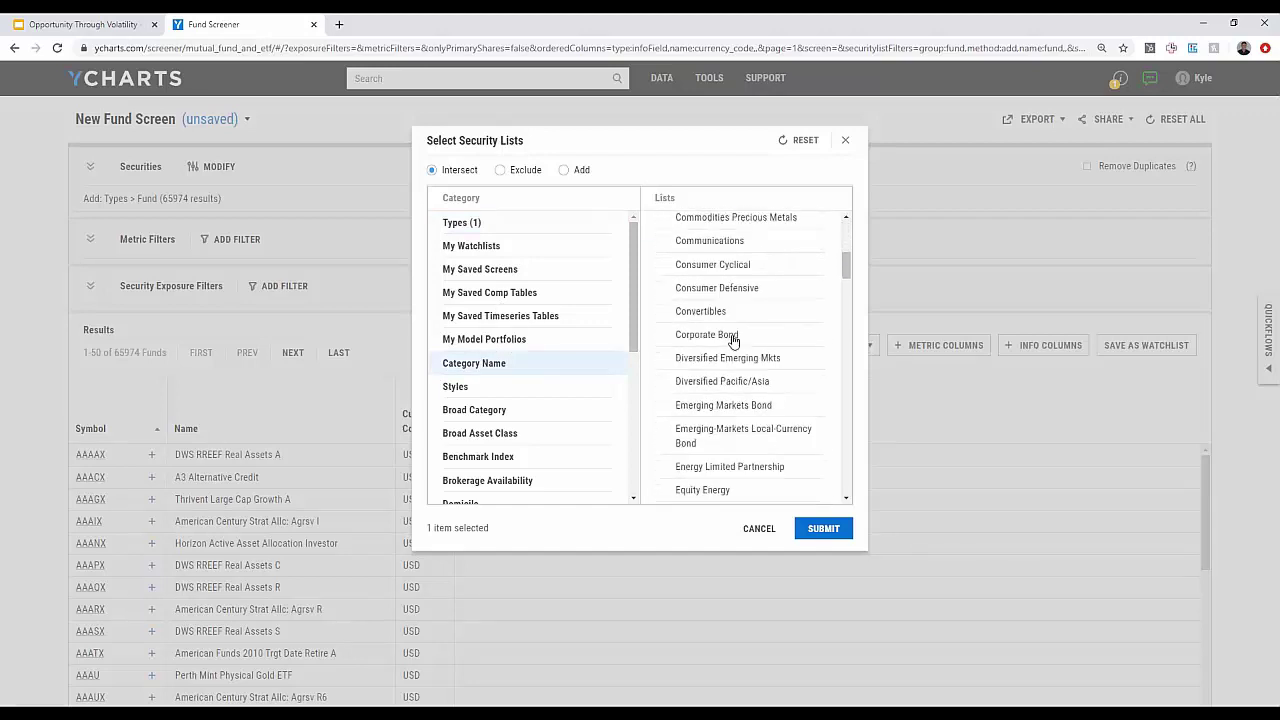
scroll(735, 340, down, 5)
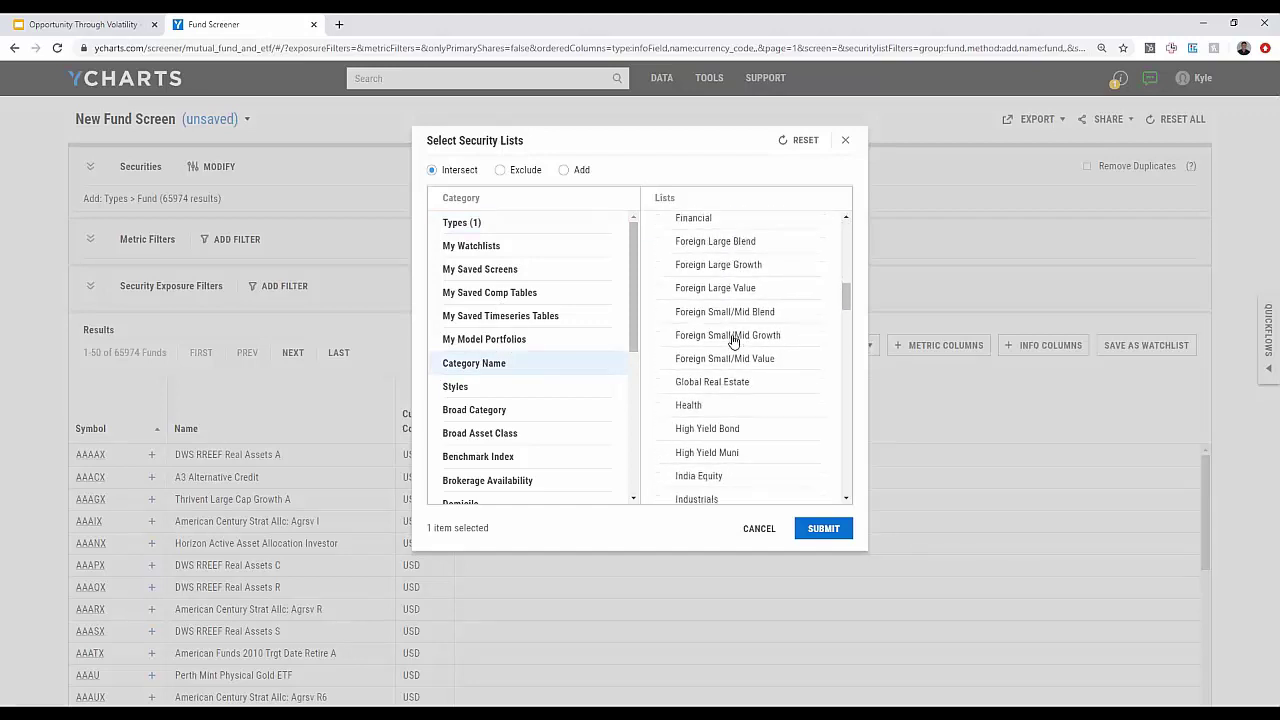
click(725, 375)
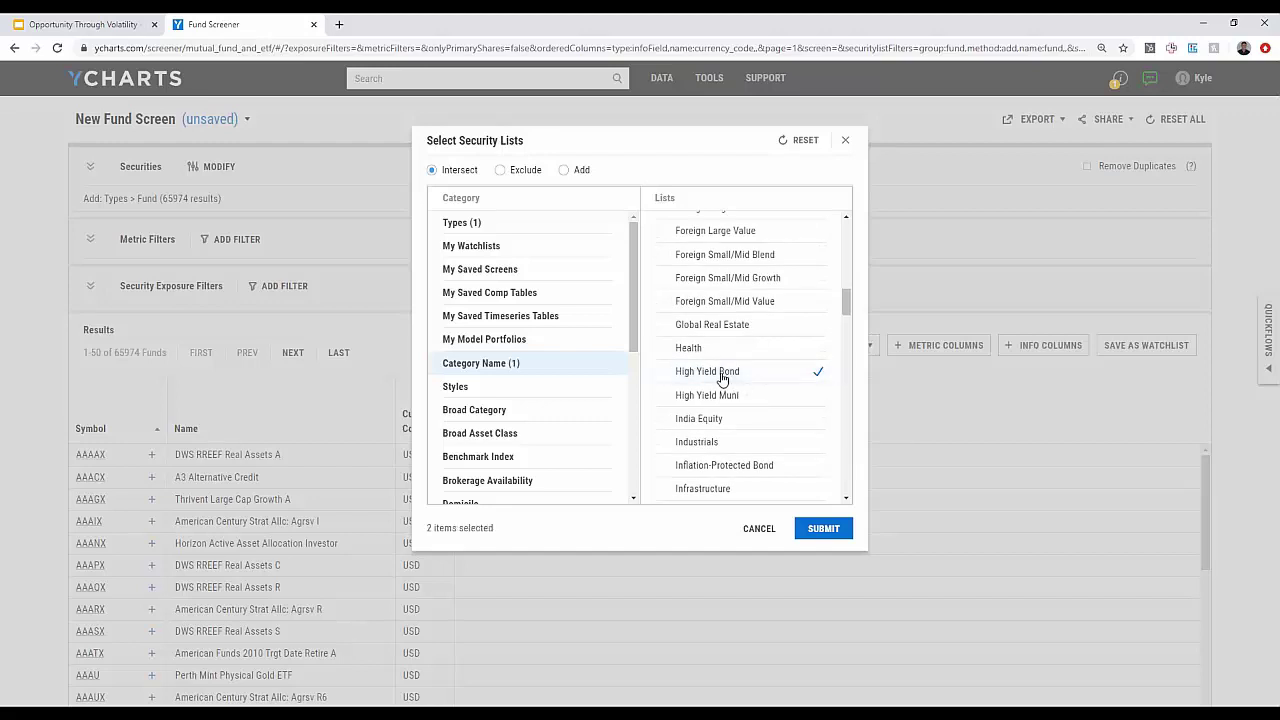
click(824, 529)
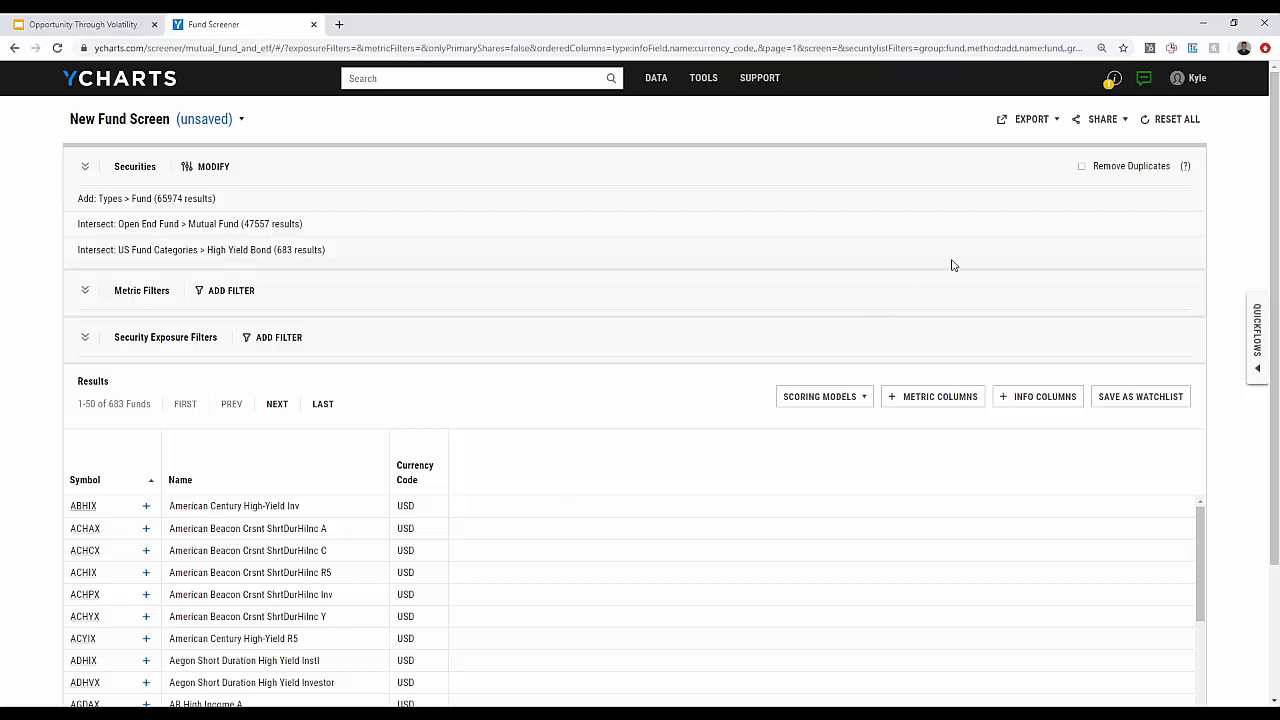
click(1082, 167)
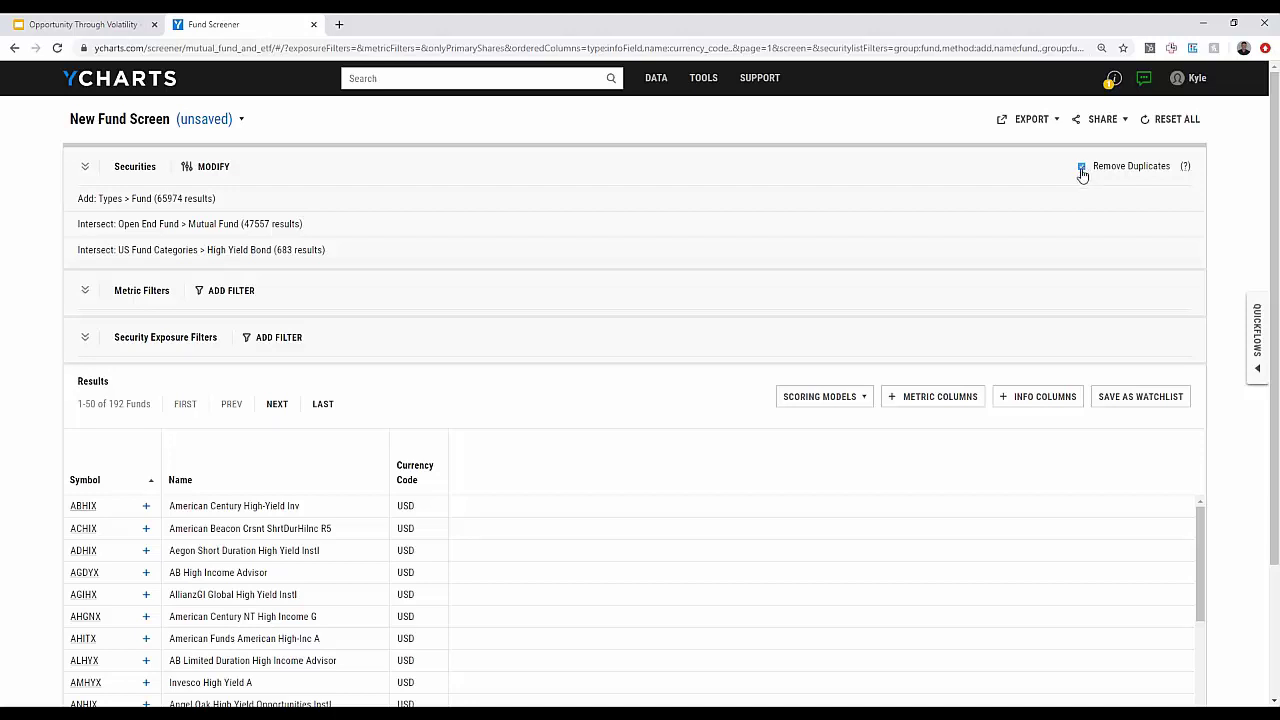
Add a 1 Month Price Returns (Daily) metric column to the fund screen and sort the results by it in ascending order
click(924, 396)
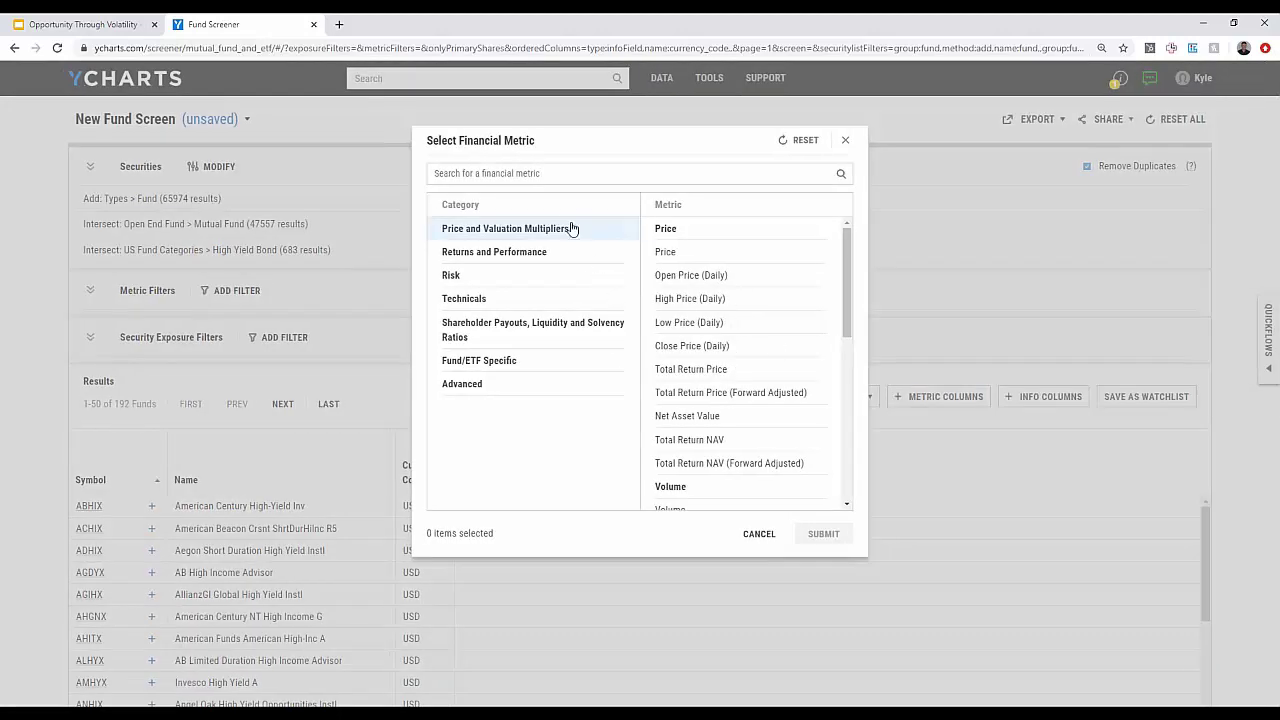
click(553, 173)
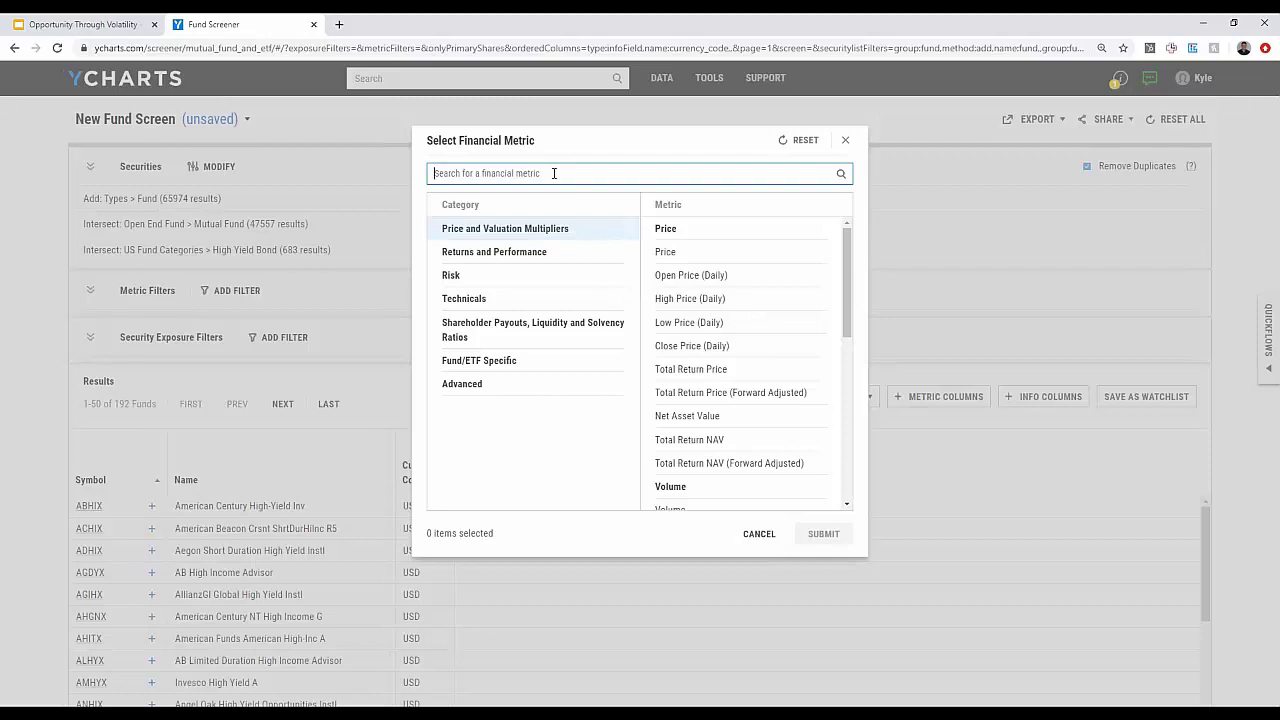
text(1 month)
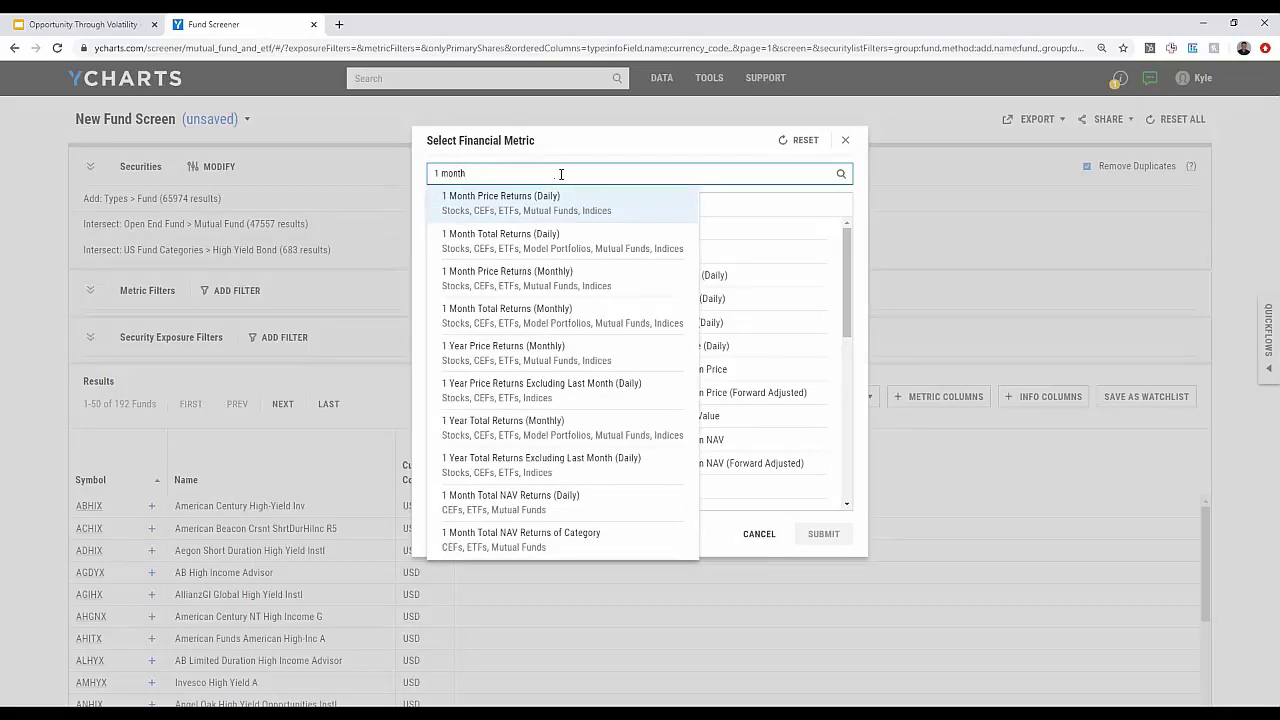
click(504, 217)
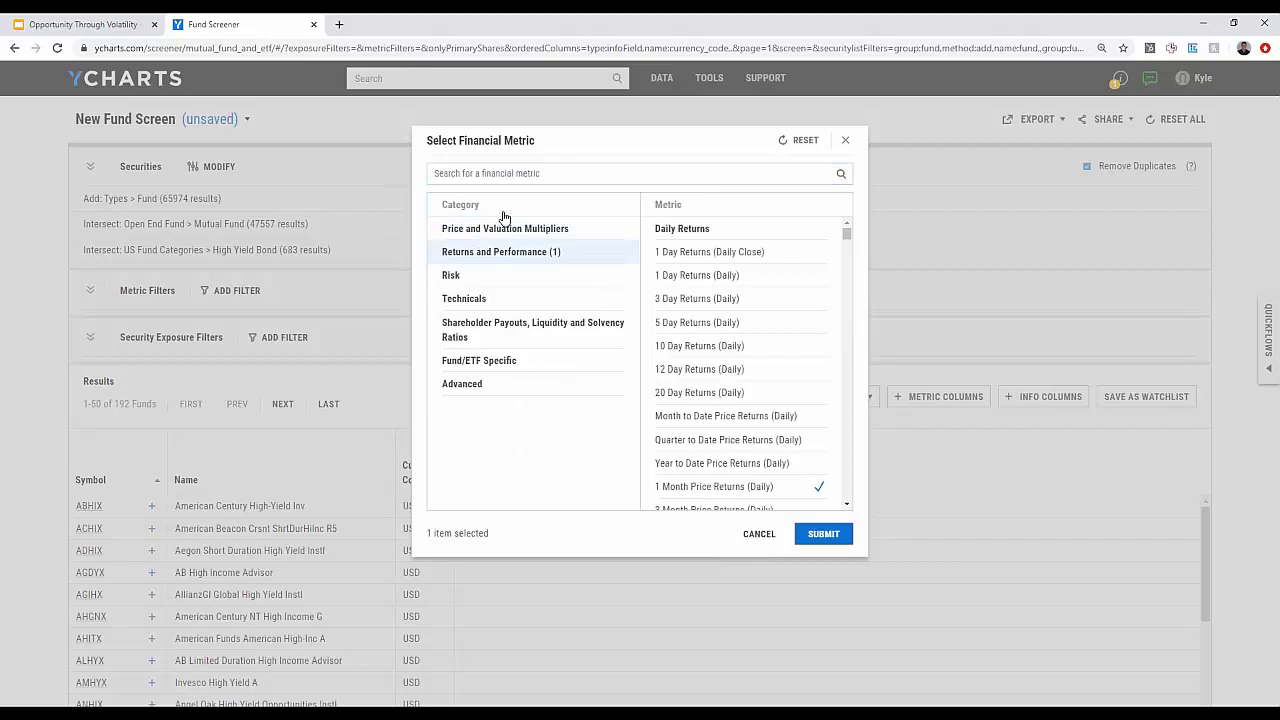
click(822, 533)
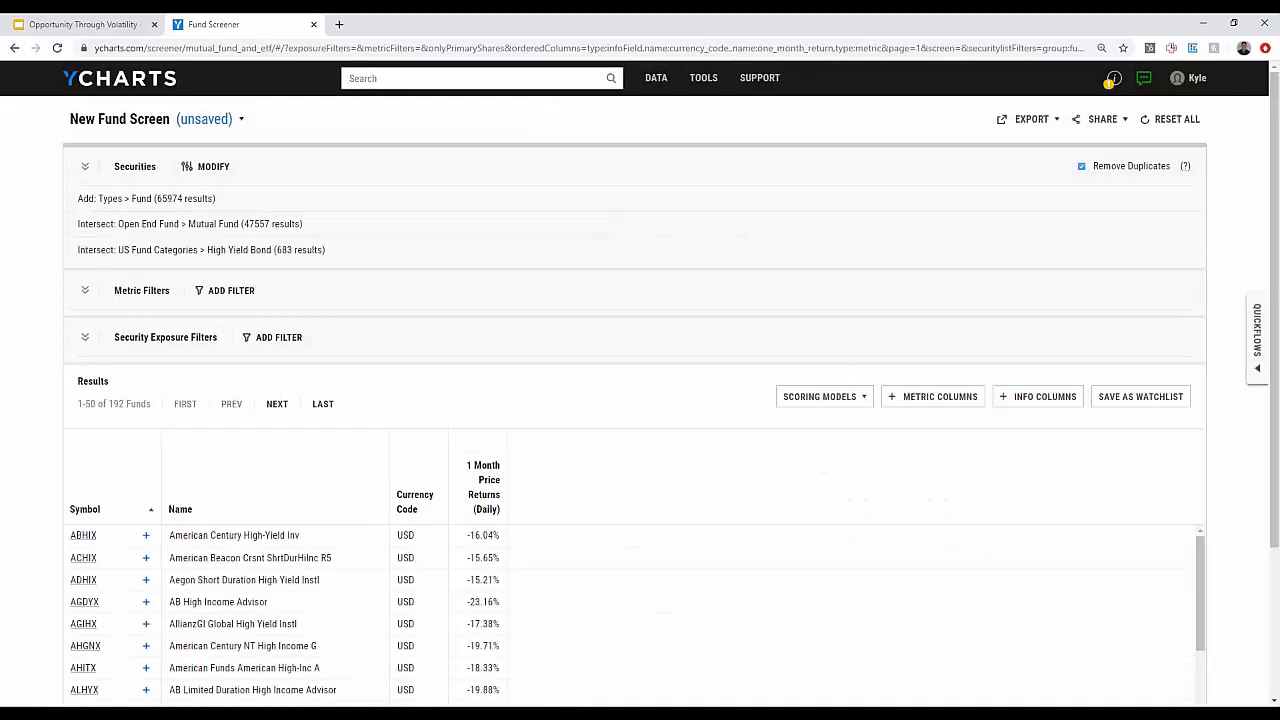
click(489, 484)
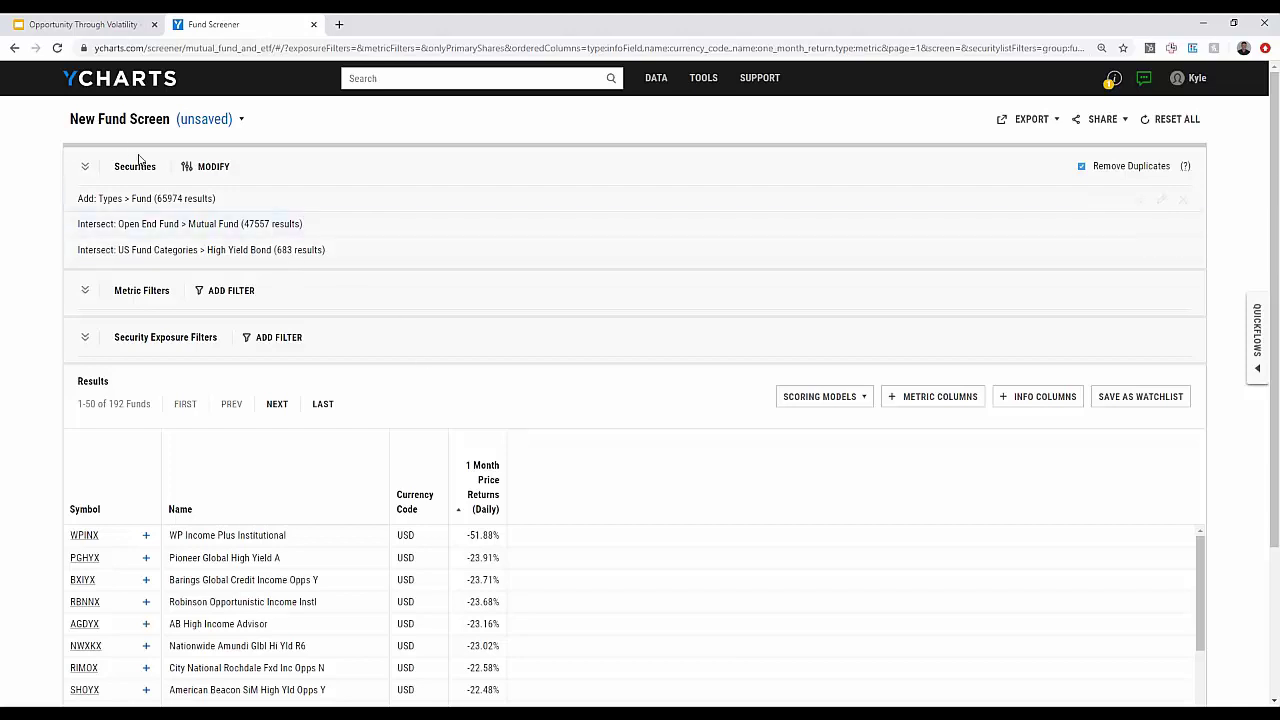
click(128, 122)
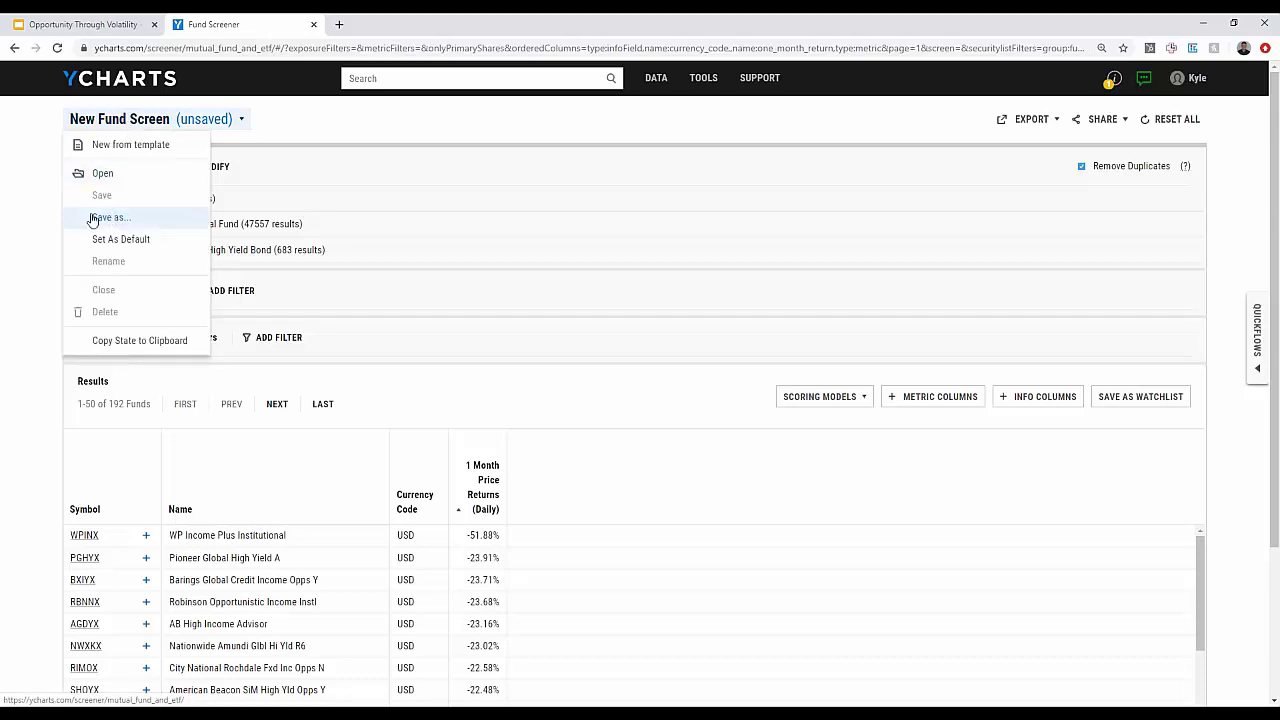
click(39, 222)
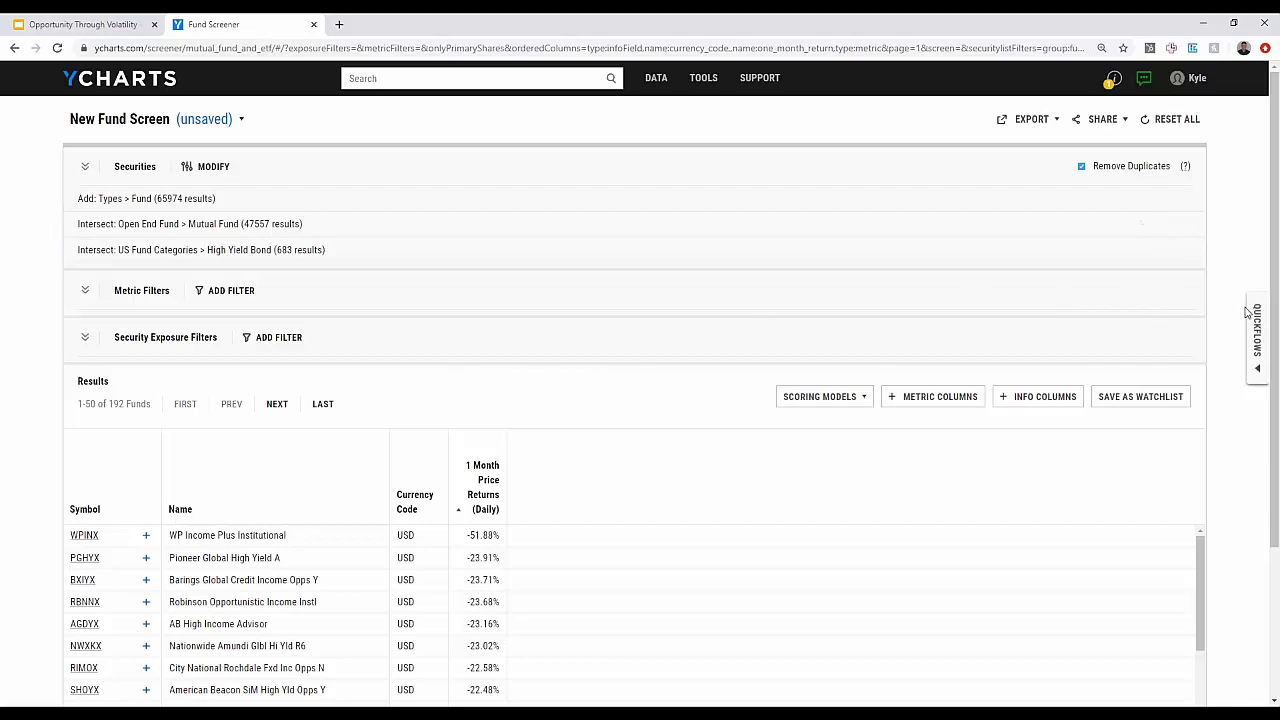
Run the Coronavirus Crisis Quickflow for VTSMX and review its drawdown chart against the major indices
click(1255, 335)
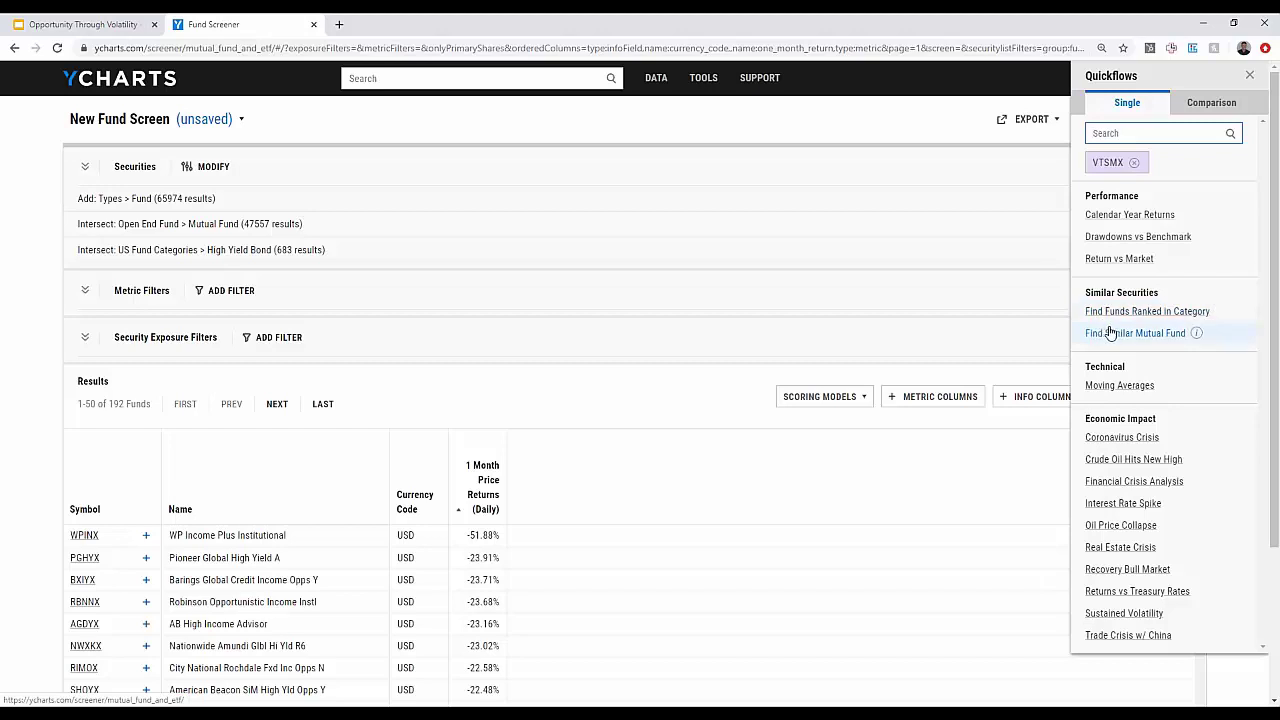
click(1122, 437)
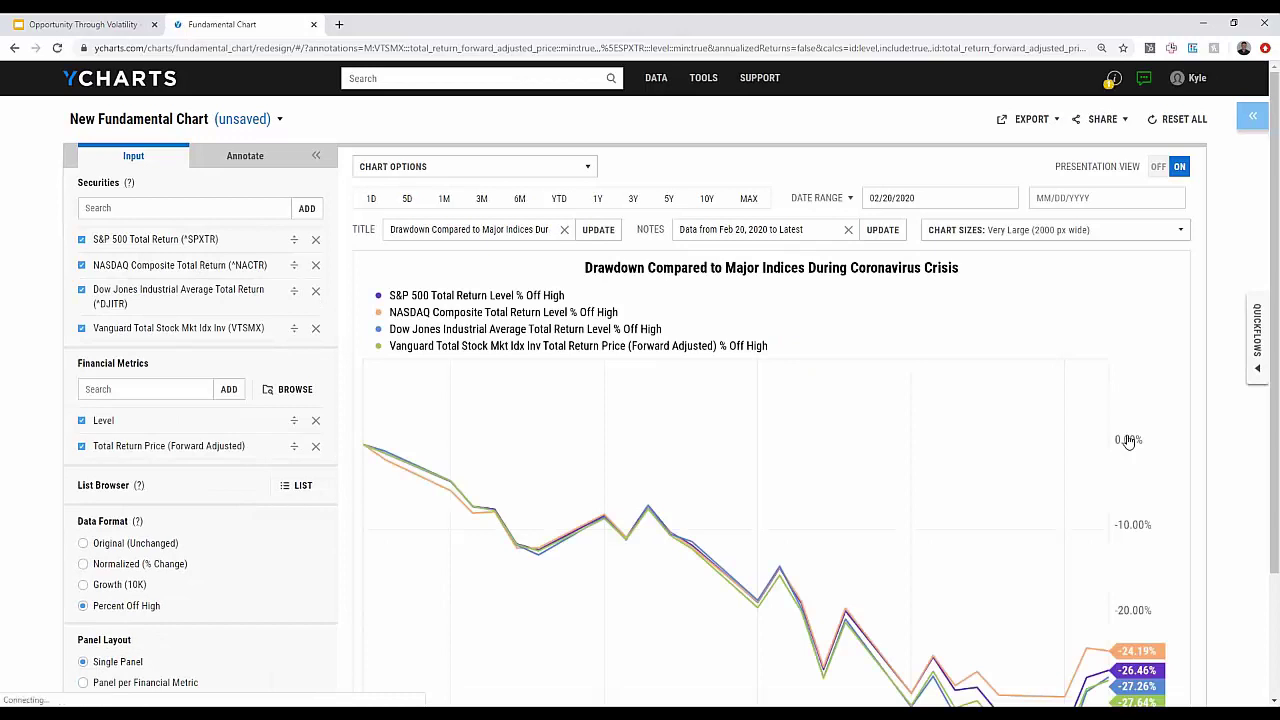
scroll(1245, 263, down, 2)
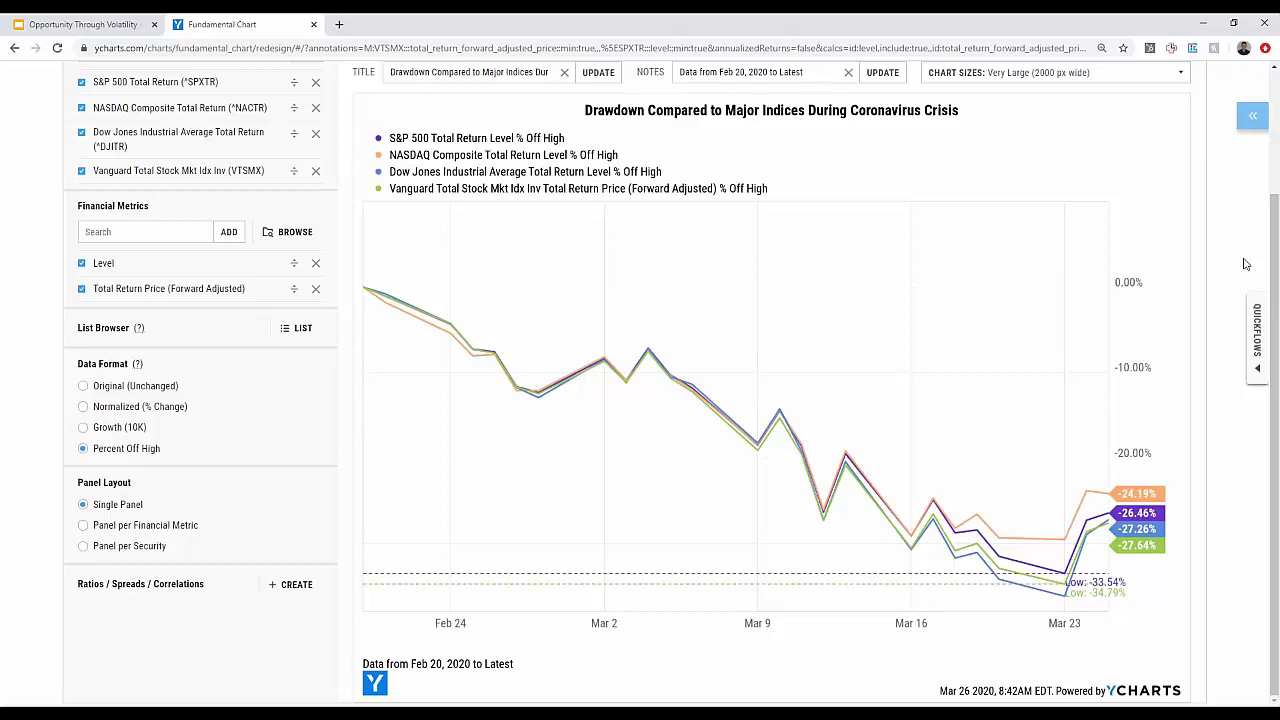
scroll(1236, 256, up, 1)
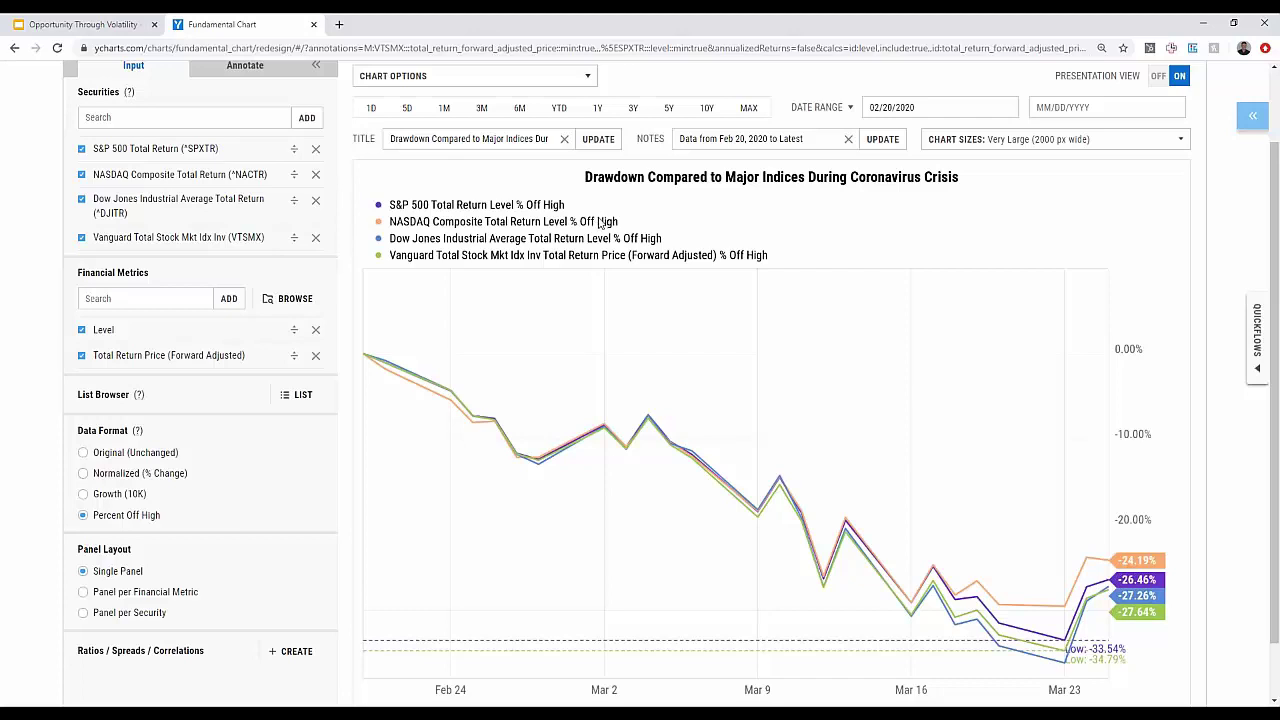
Set the coronavirus drawdown chart's date range to one year
click(597, 109)
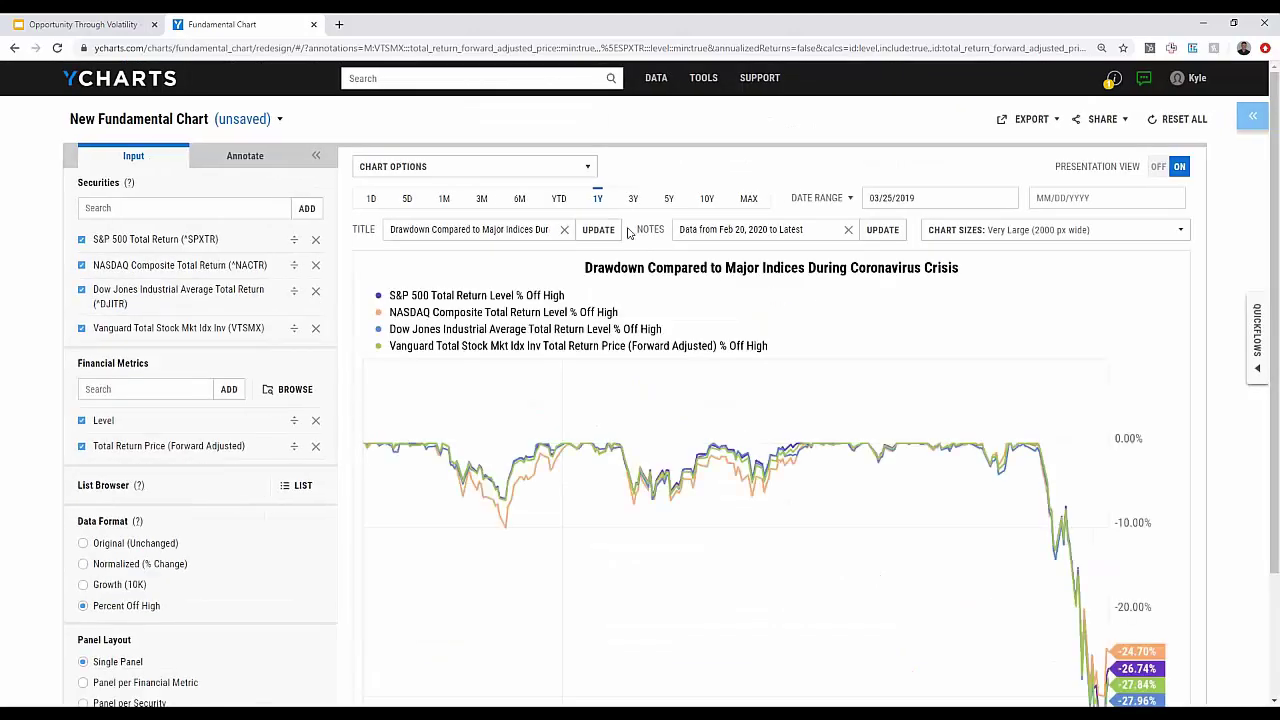
scroll(630, 240, down, 1)
scroll(632, 250, up, 1)
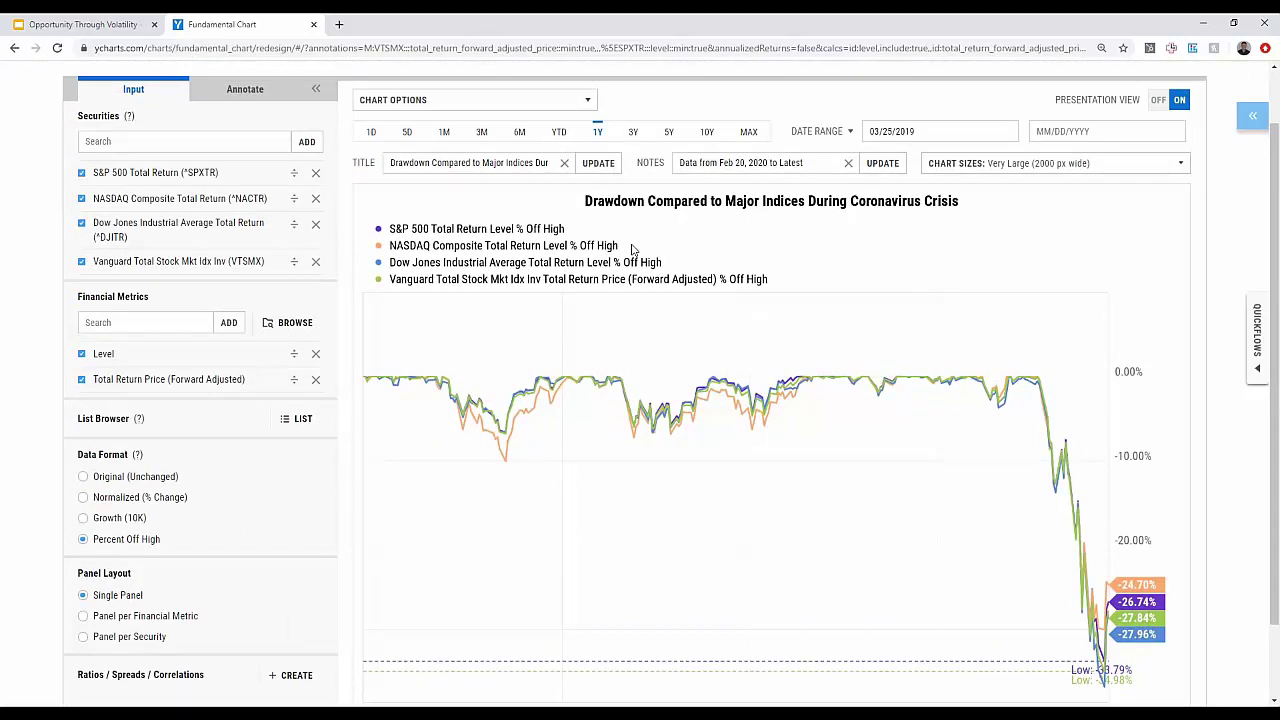
Run the Recession Chart comparison Quickflow for VTSMX and SPY, and close the Quickflows list
click(1258, 343)
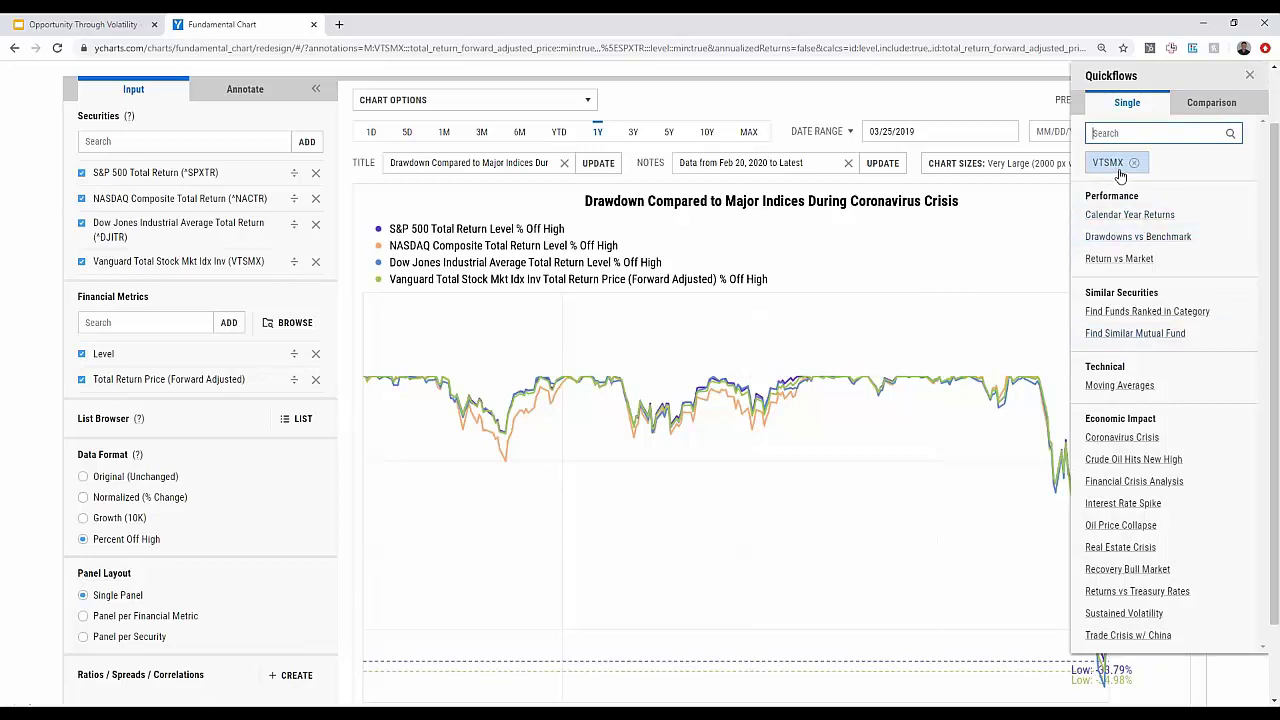
click(1210, 104)
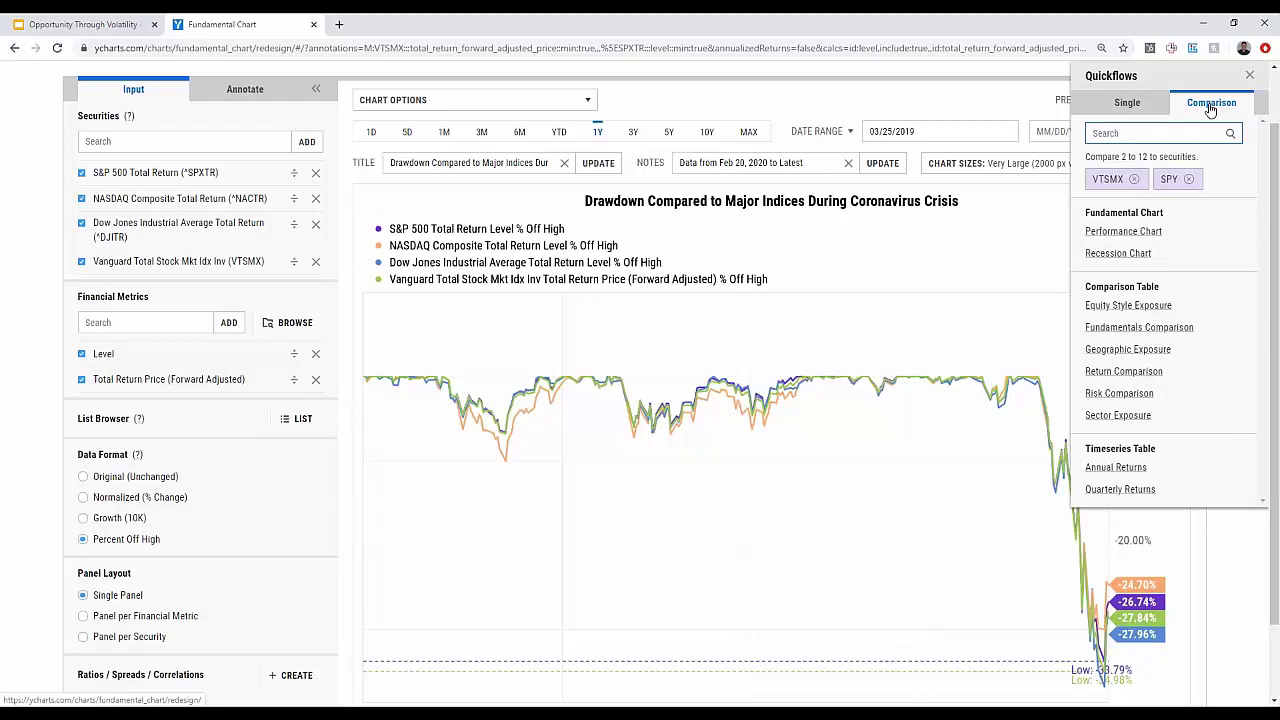
scroll(1210, 108, down, 1)
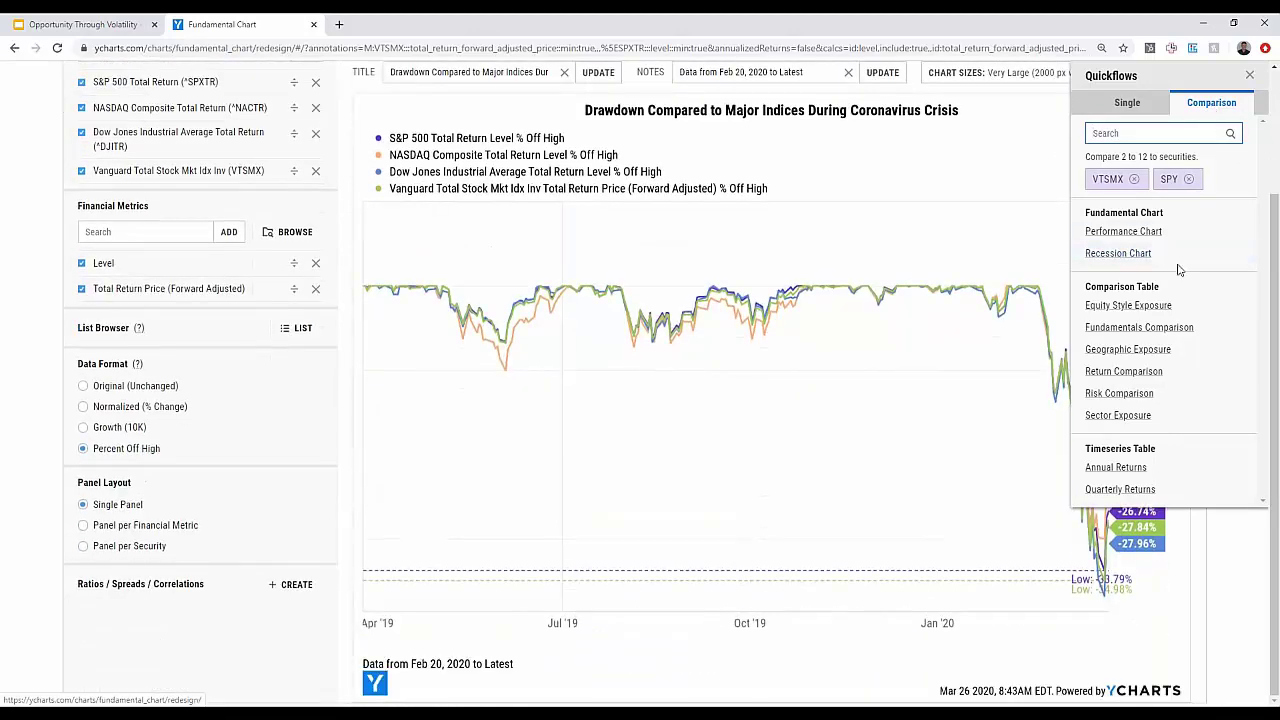
click(1120, 256)
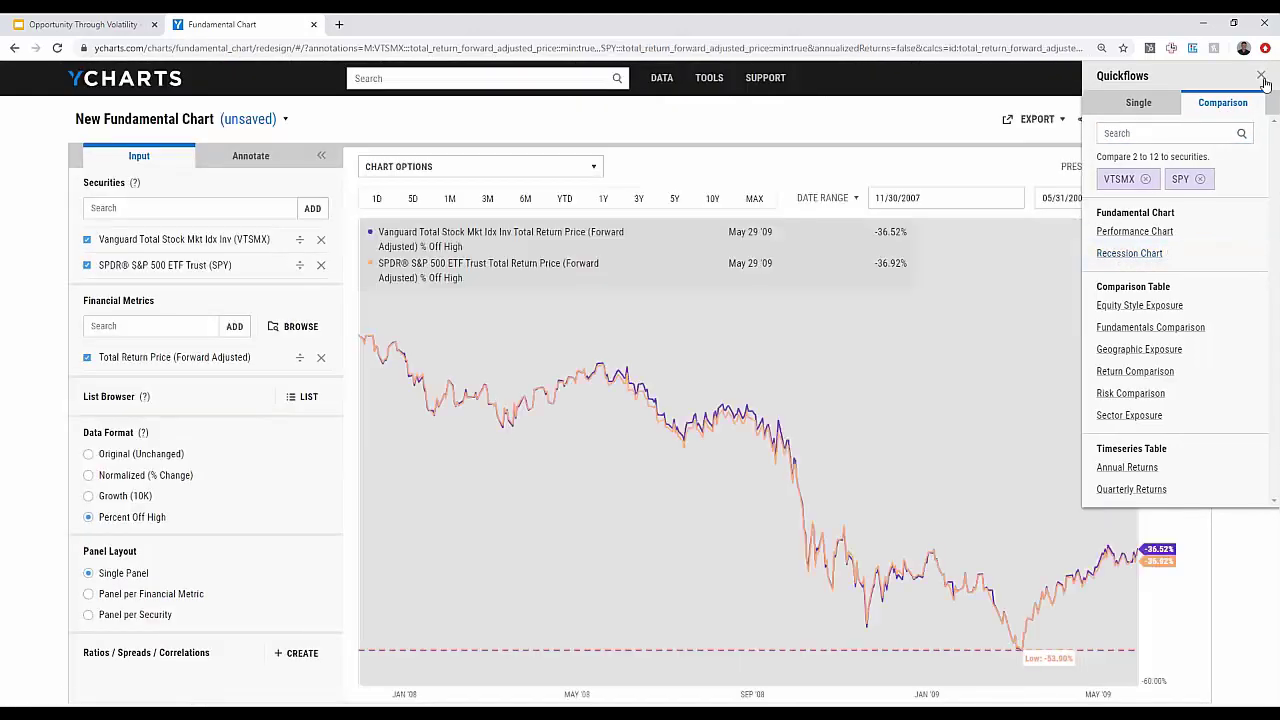
click(1261, 77)
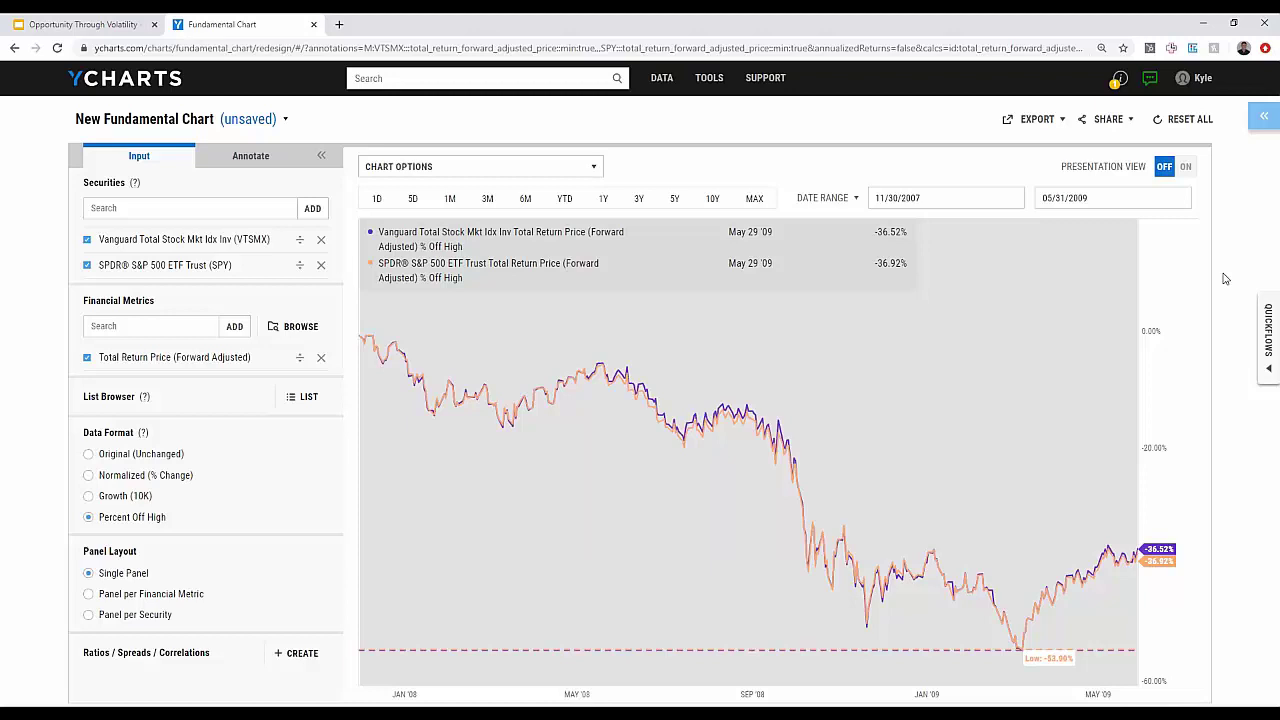
Run the Equity Style Exposure comparison Quickflow for VTSMX and SPY, and collapse the metrics list in the comp table
click(1266, 330)
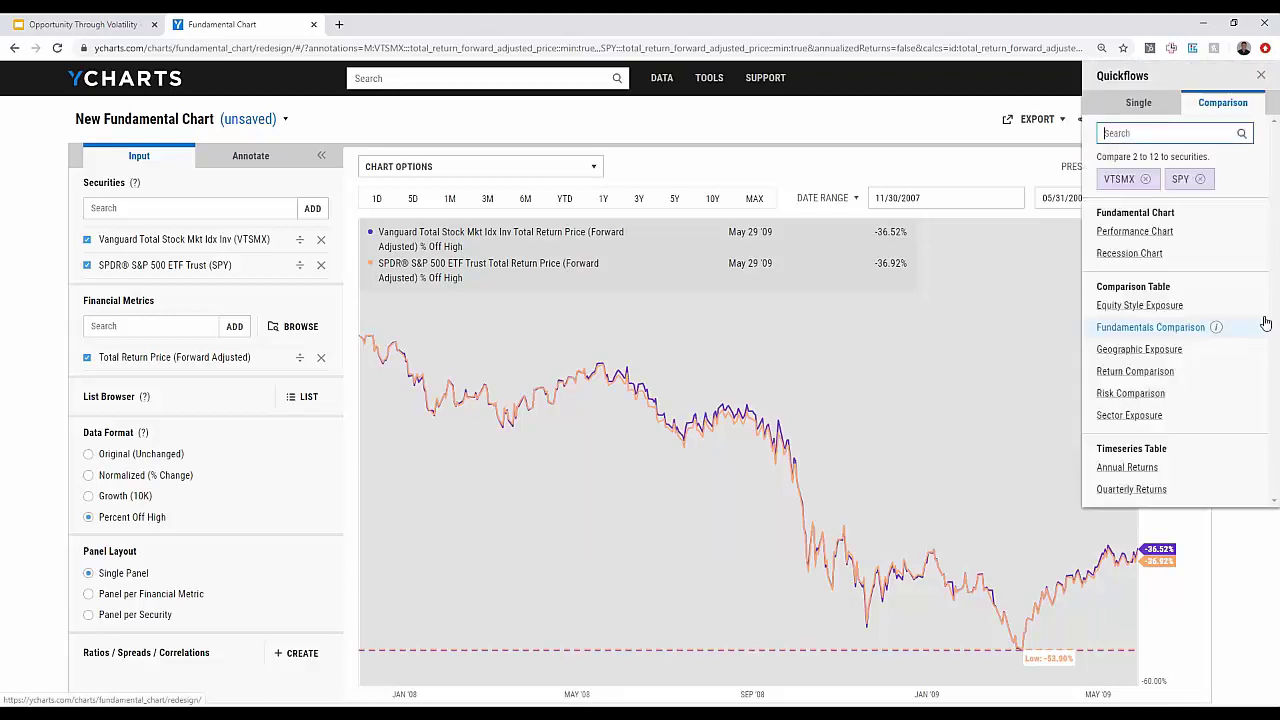
click(1126, 310)
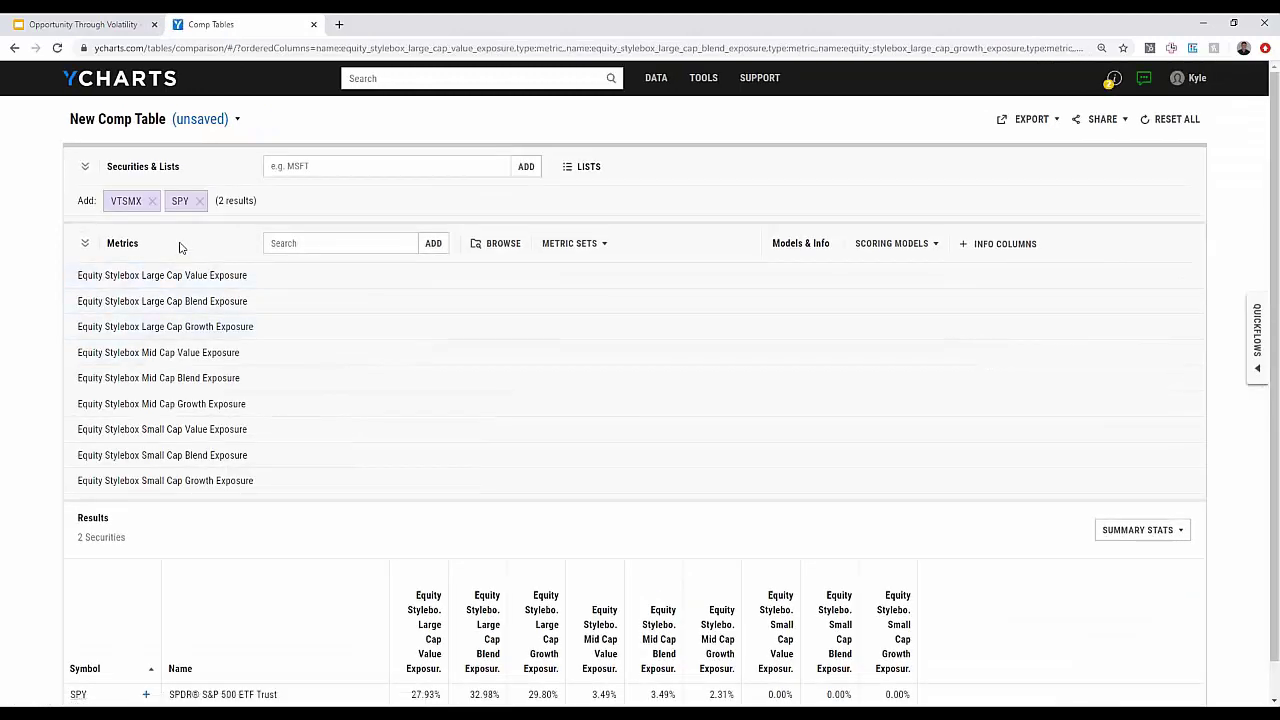
click(85, 246)
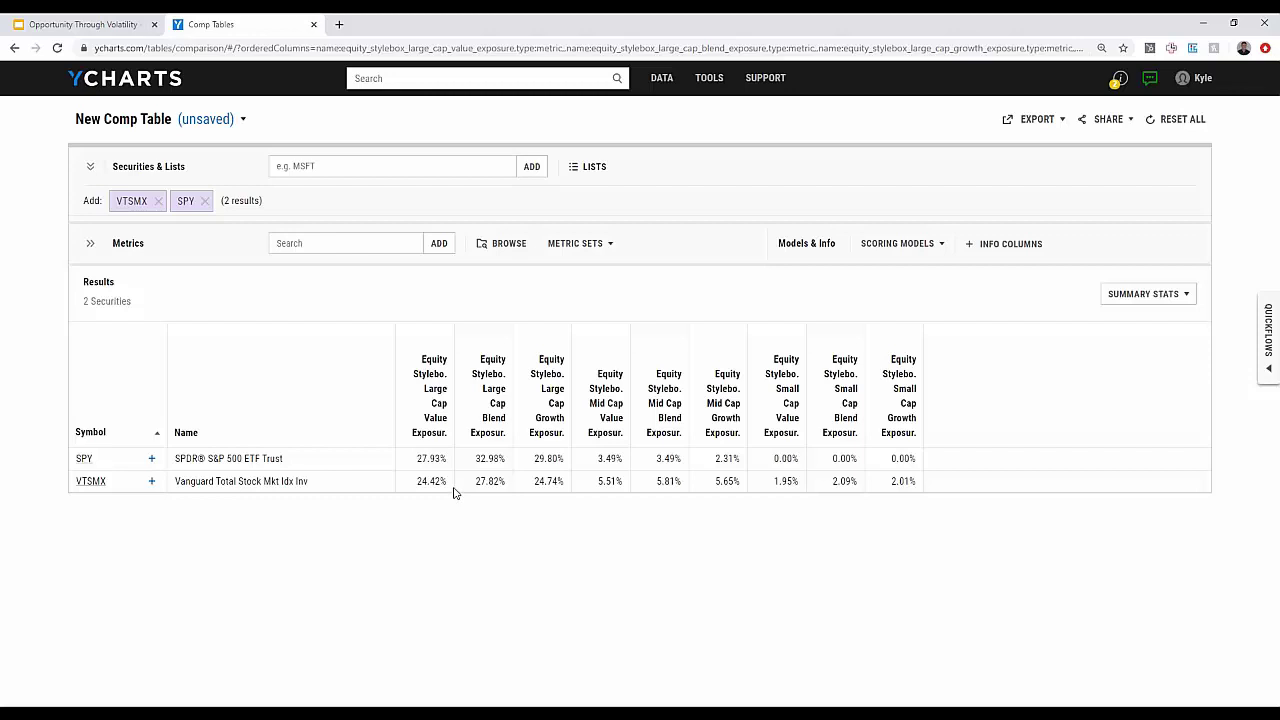
Run the Annual Returns comparison Quickflow for VTSMX and SPY and show the next page of earlier years
click(1266, 342)
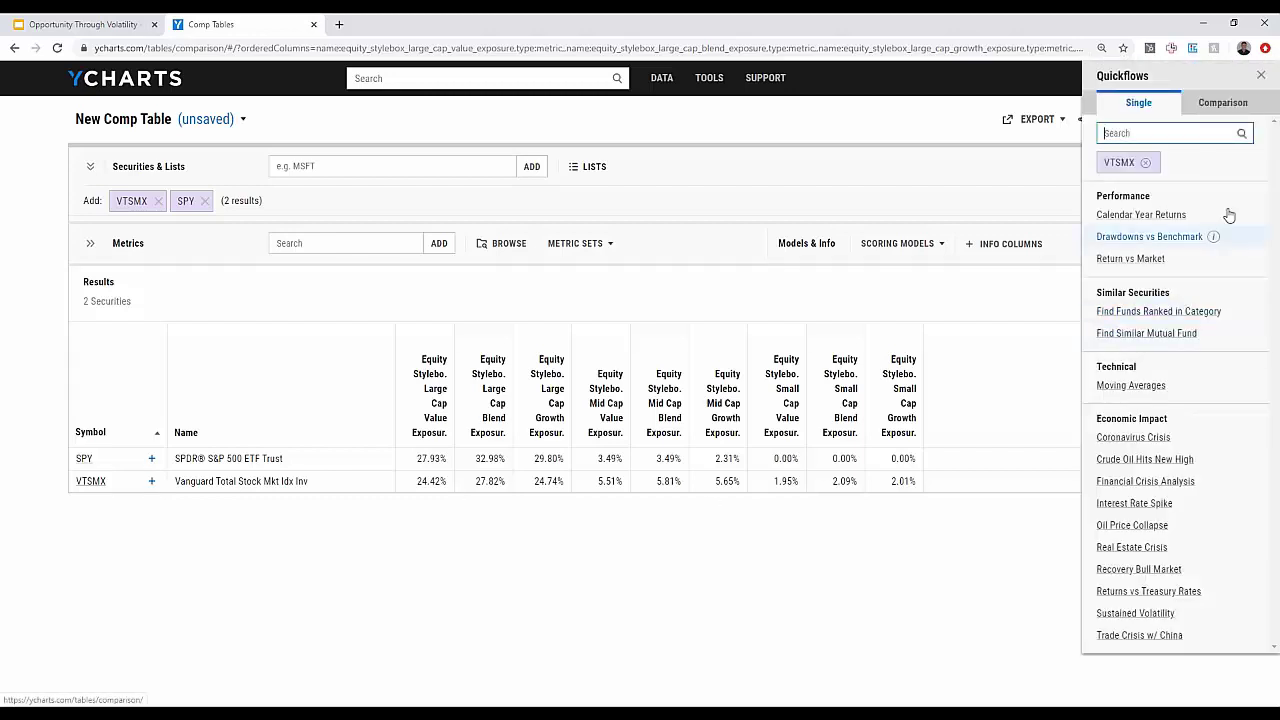
click(1224, 106)
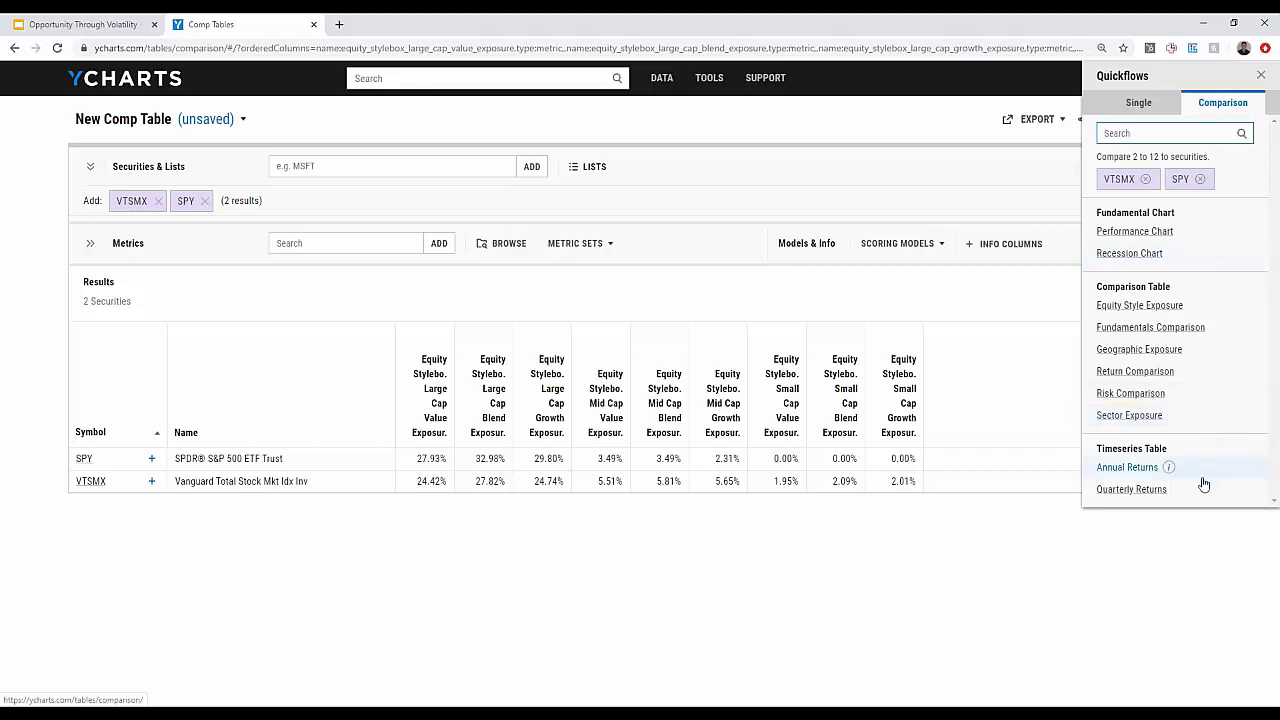
click(1138, 472)
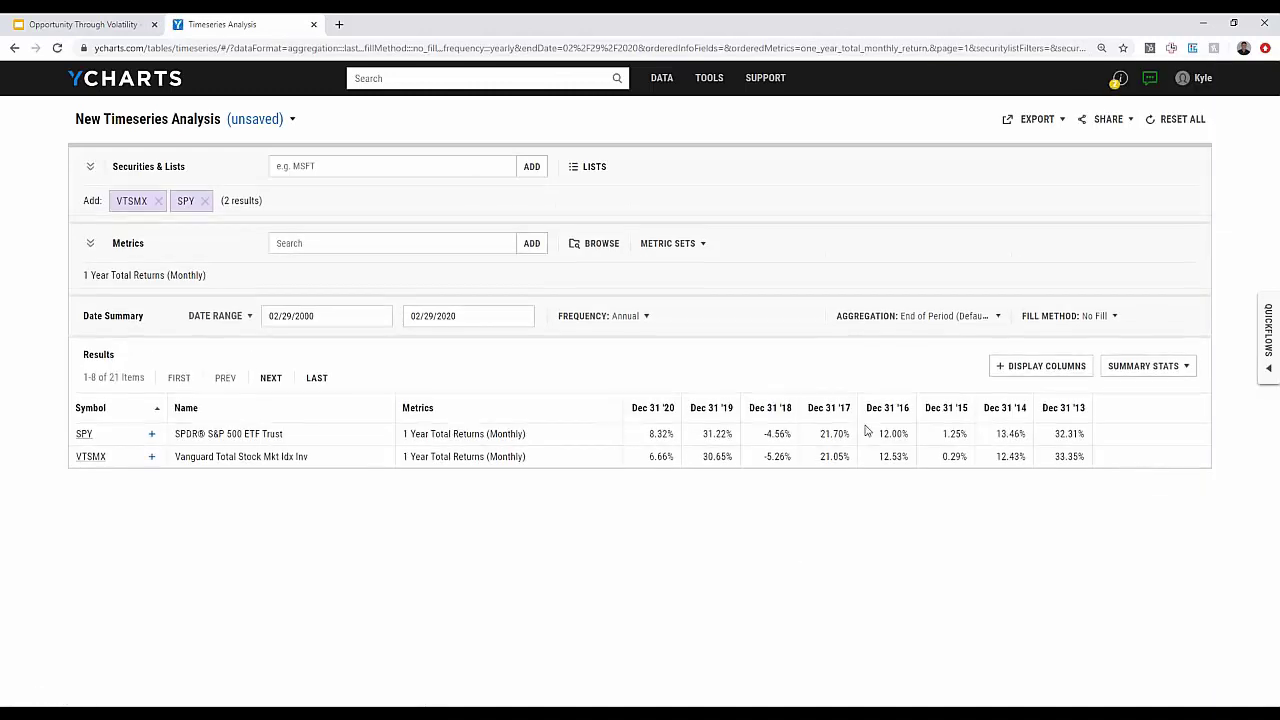
click(270, 378)
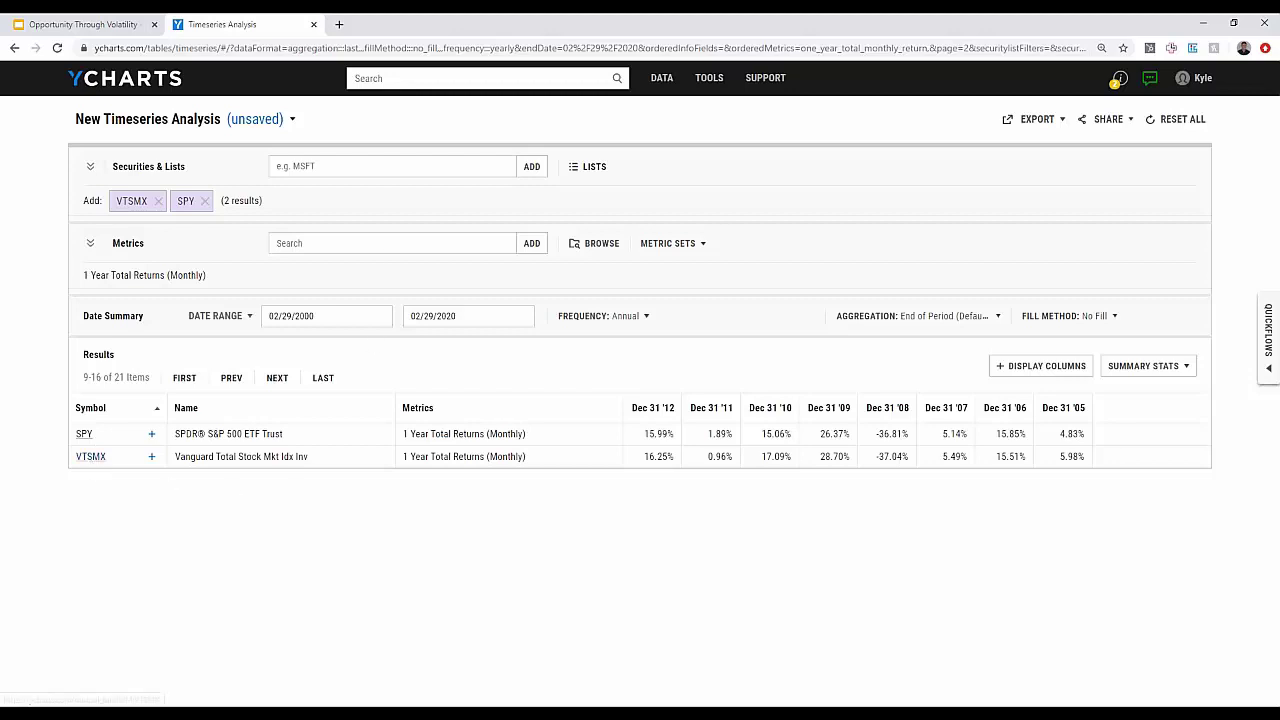
Search the site for VTSMX and open the Vanguard Total Stock Mkt Idx Inv quote page
click(387, 77)
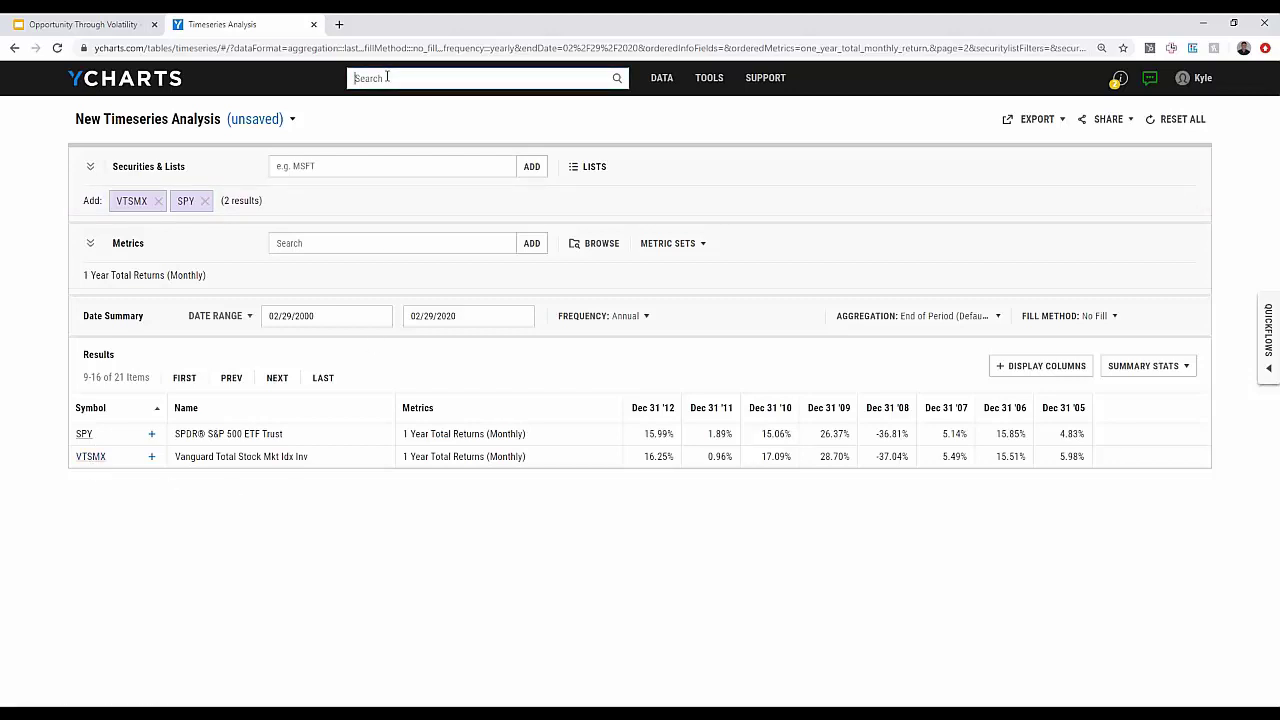
text(vtsmx)
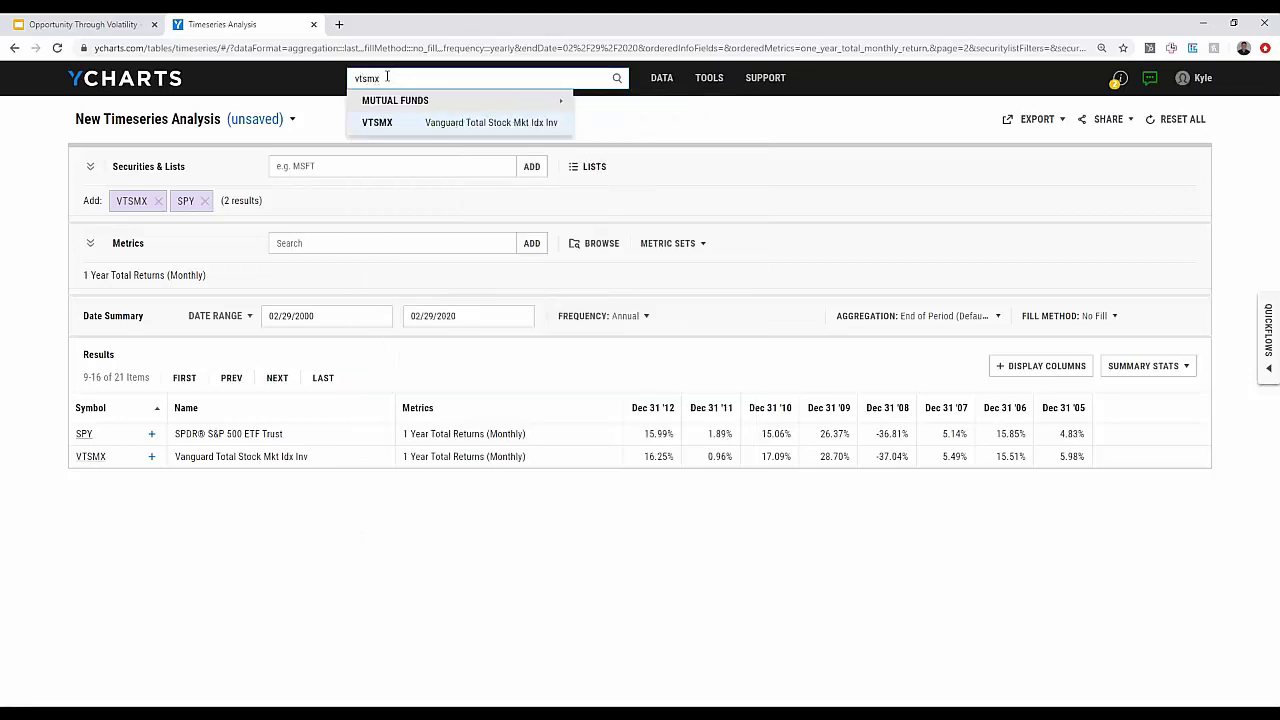
click(376, 123)
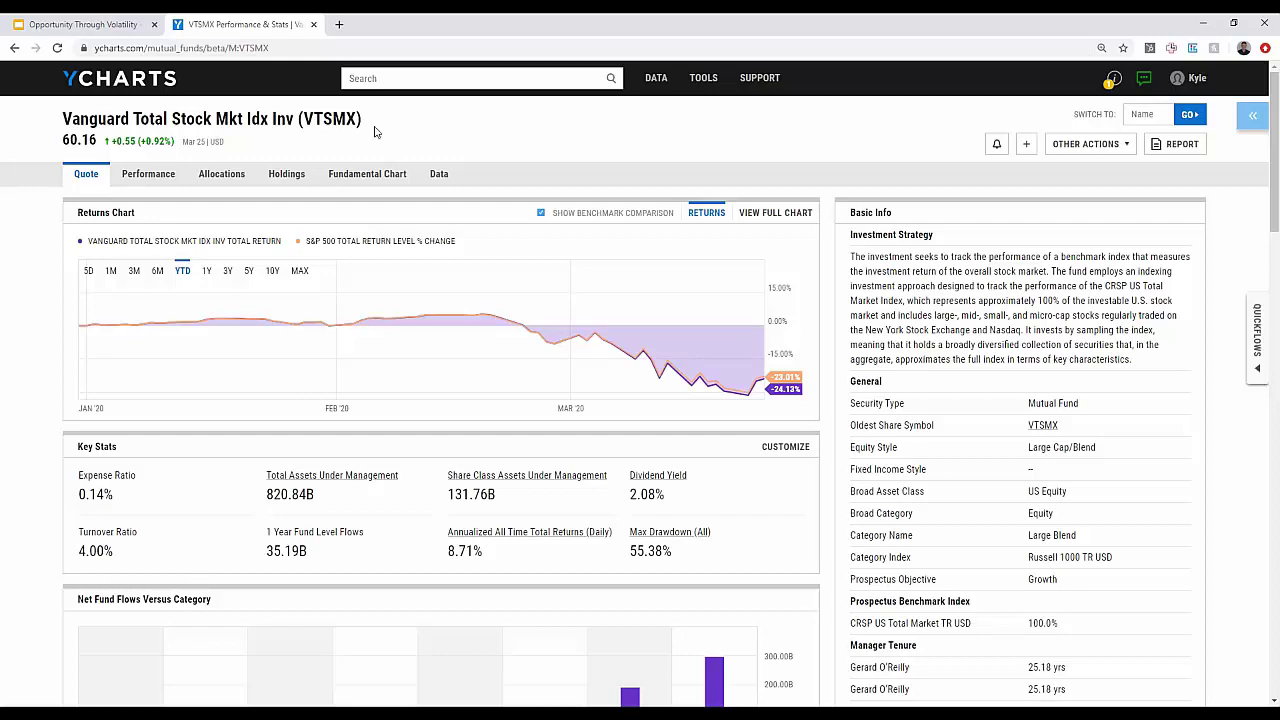
Examine VTSMX's returns chart, key stats, net fund flows versus category, and performance versus category
scroll(529, 173, down, 1)
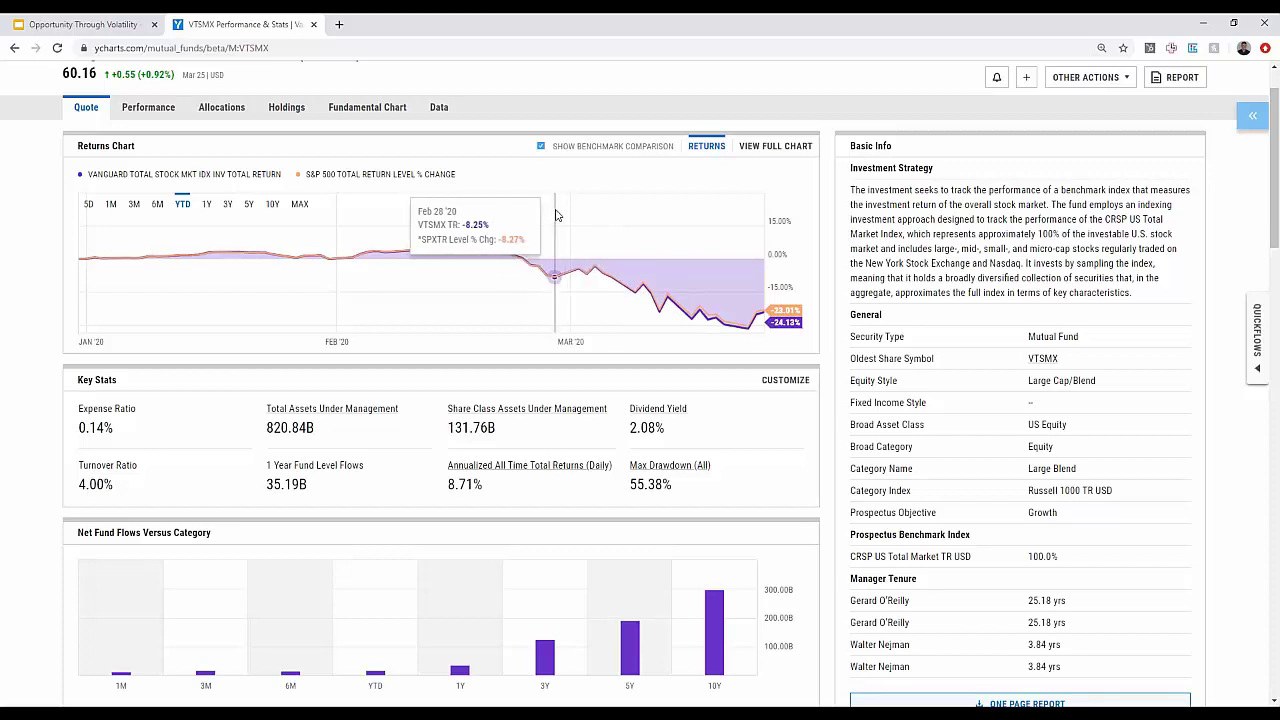
scroll(562, 235, down, 3)
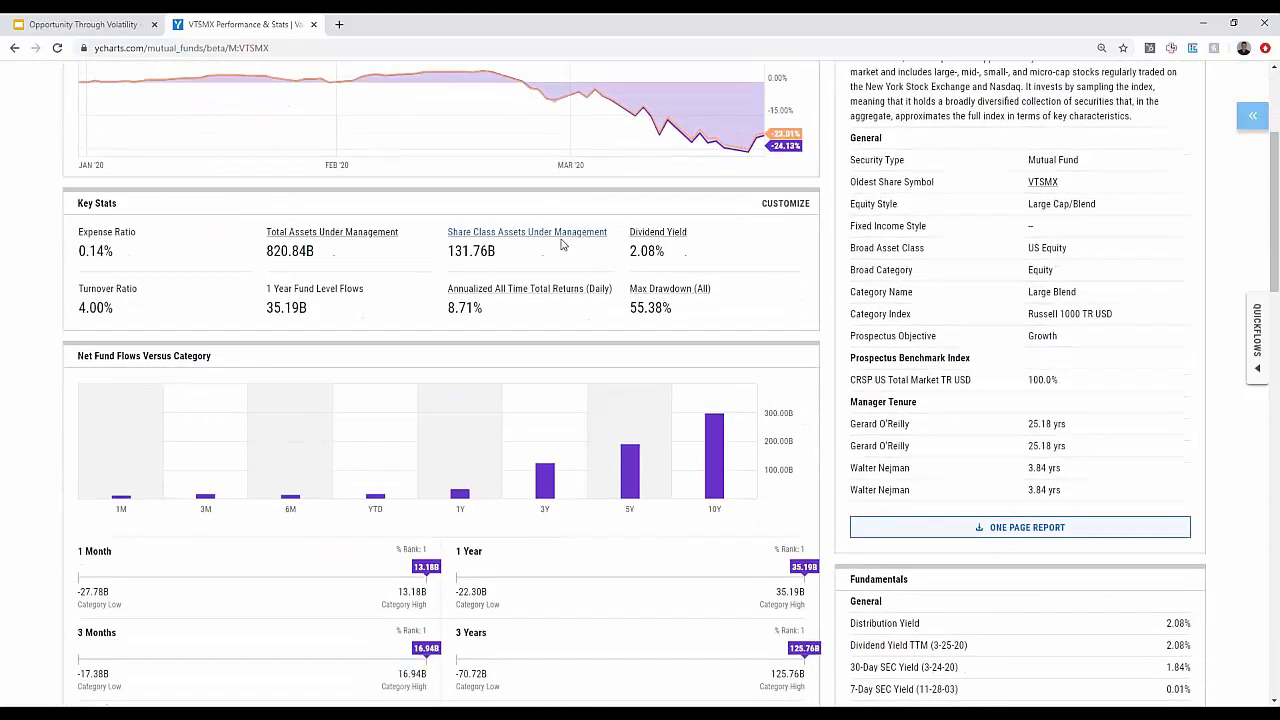
scroll(562, 245, down, 1)
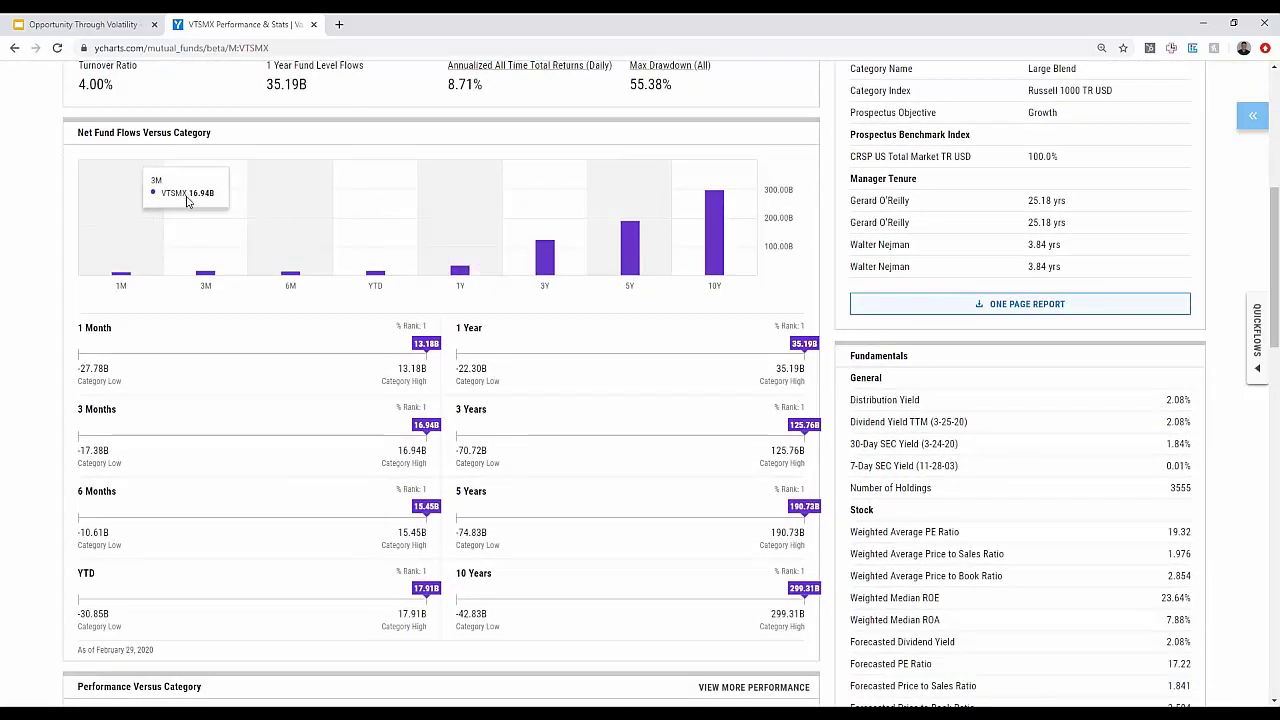
scroll(197, 204, down, 1)
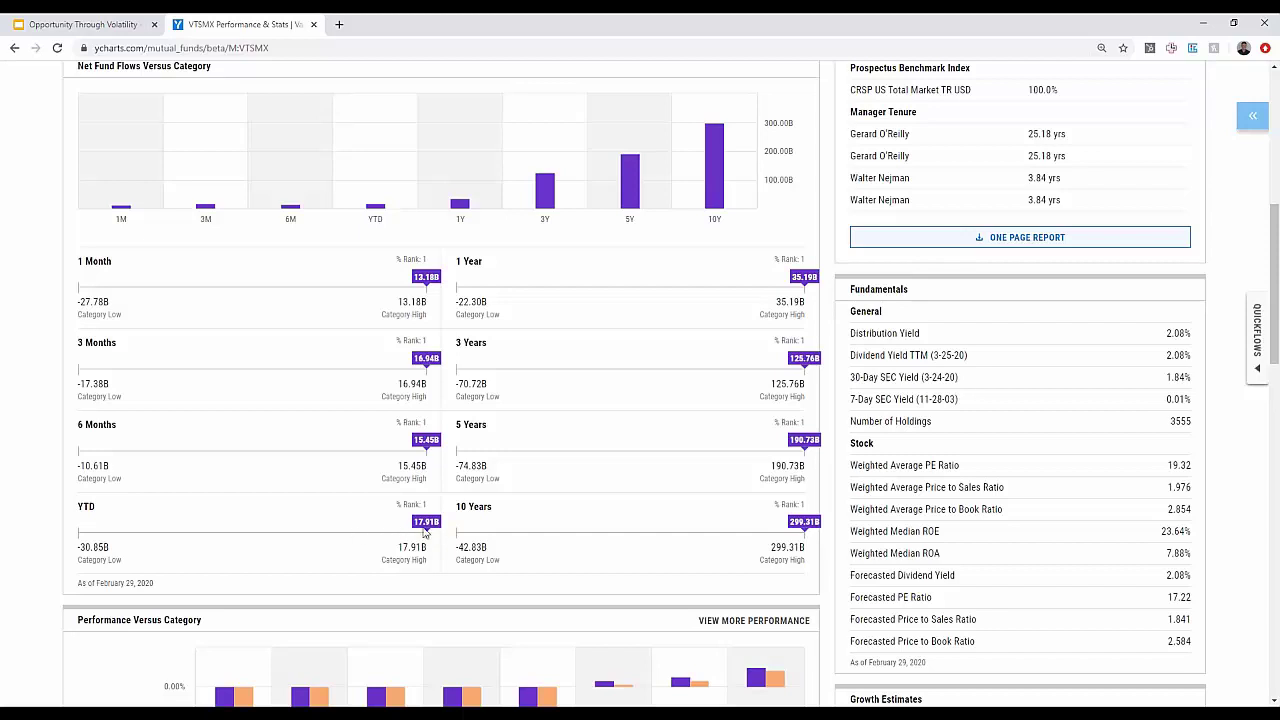
scroll(403, 385, down, 2)
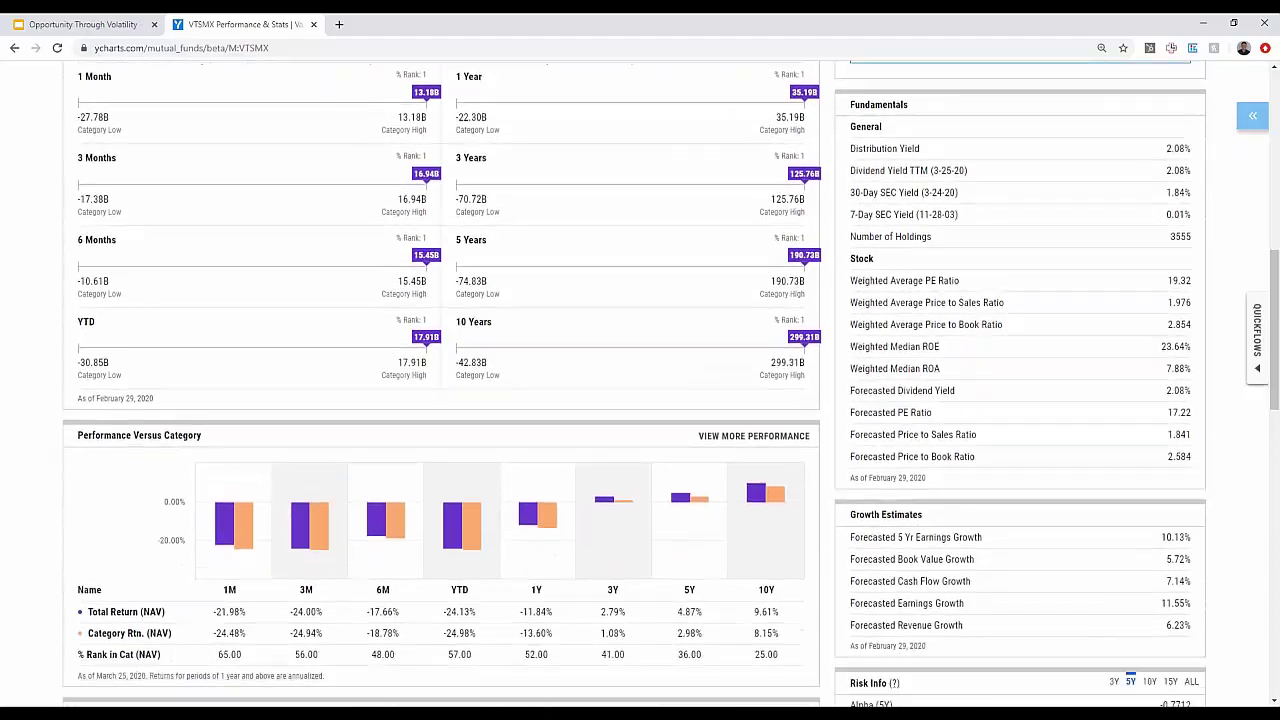
scroll(478, 307, down, 2)
scroll(478, 307, down, 1)
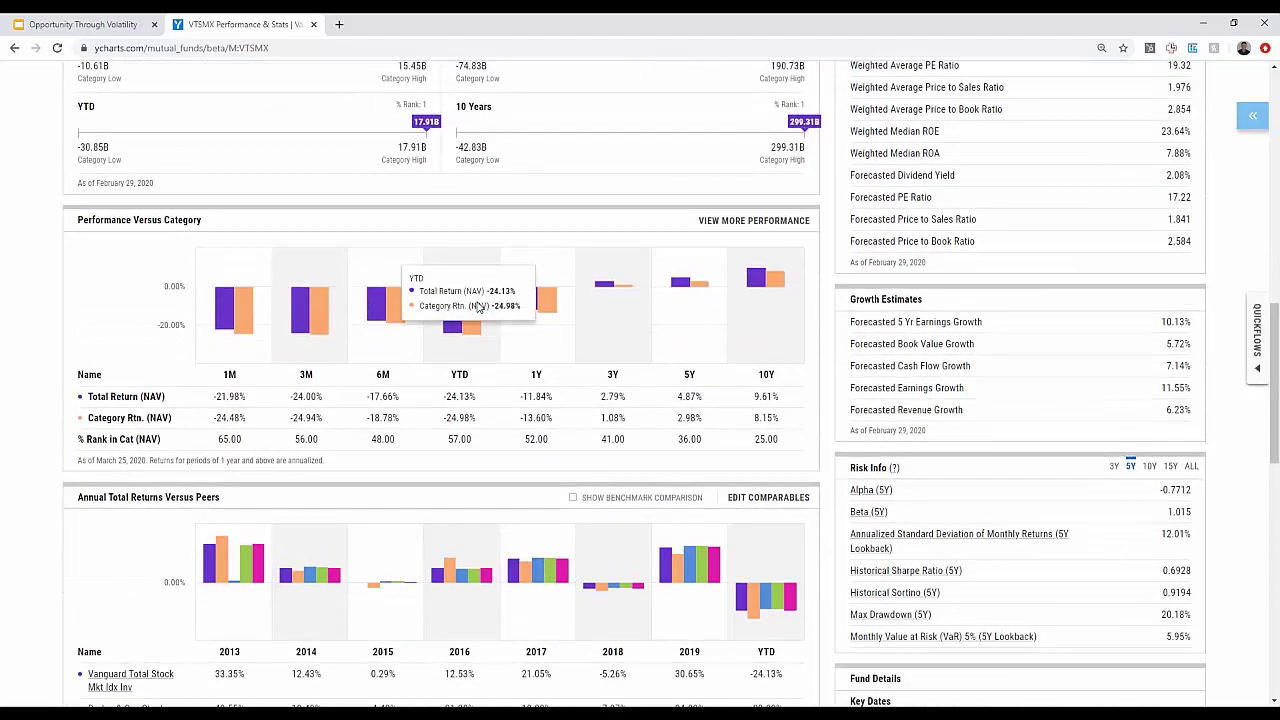
Examine VTSMX's annual total returns versus peers on the quote page
scroll(6, 401, down, 1)
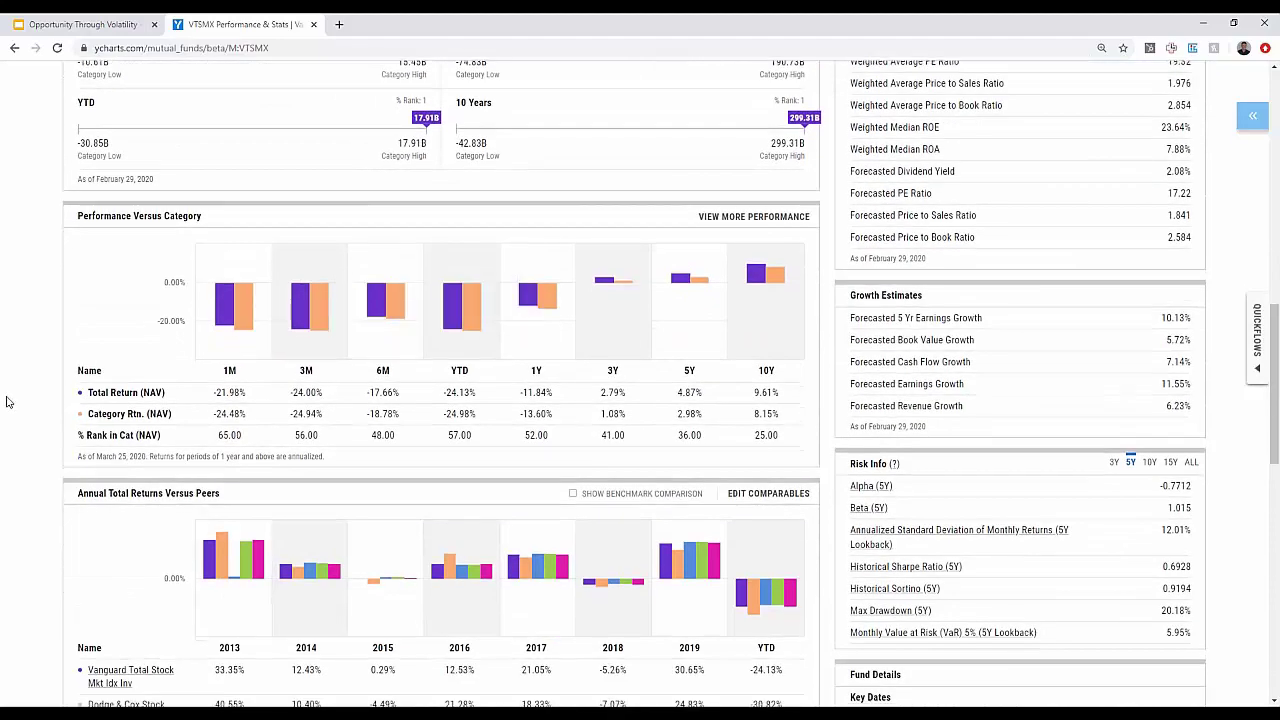
scroll(6, 401, down, 1)
scroll(6, 401, down, 1)
Start generating a report for VTSMX with the Side by Side Comprehensive Report - No Benchmark template
scroll(9, 402, up, 10)
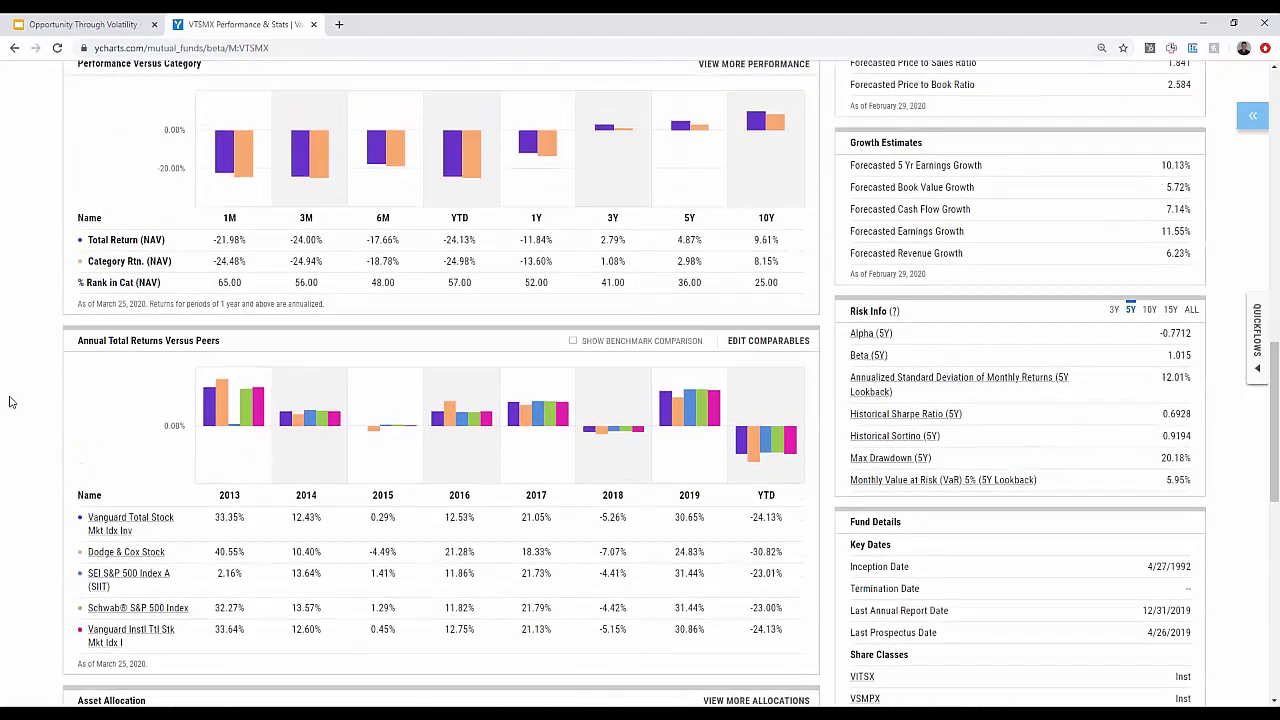
scroll(11, 402, up, 2)
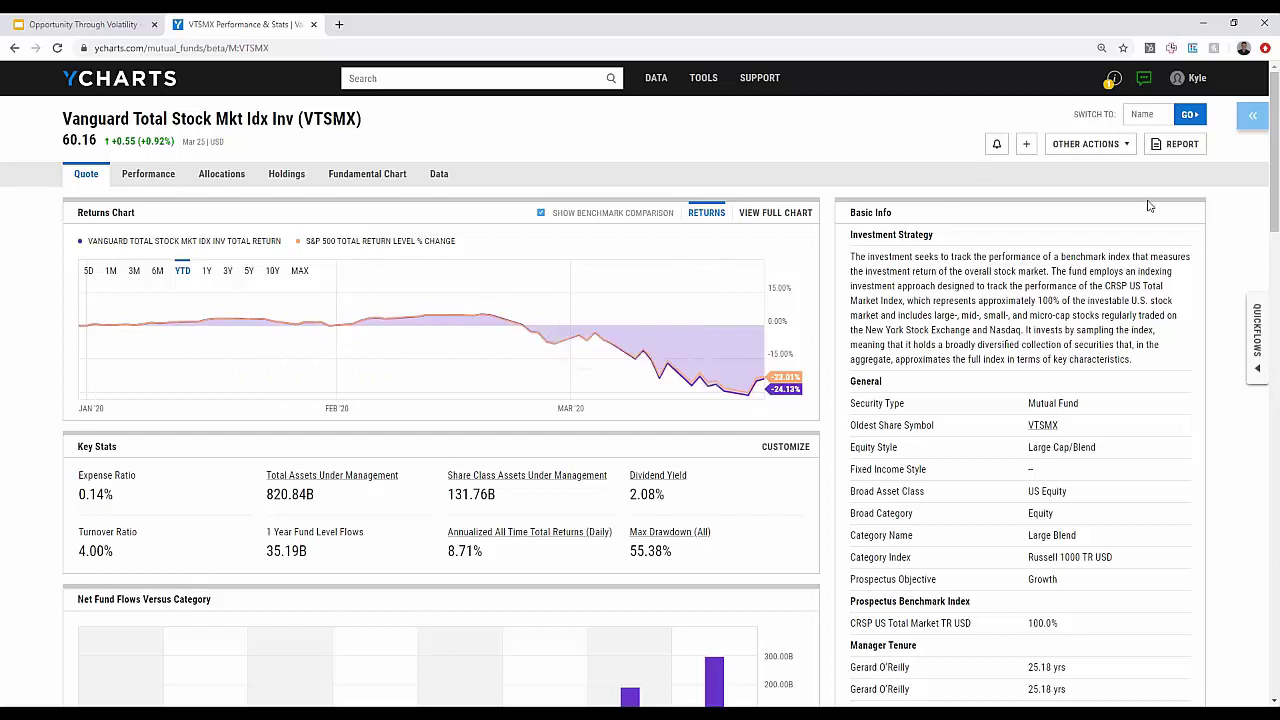
click(1172, 146)
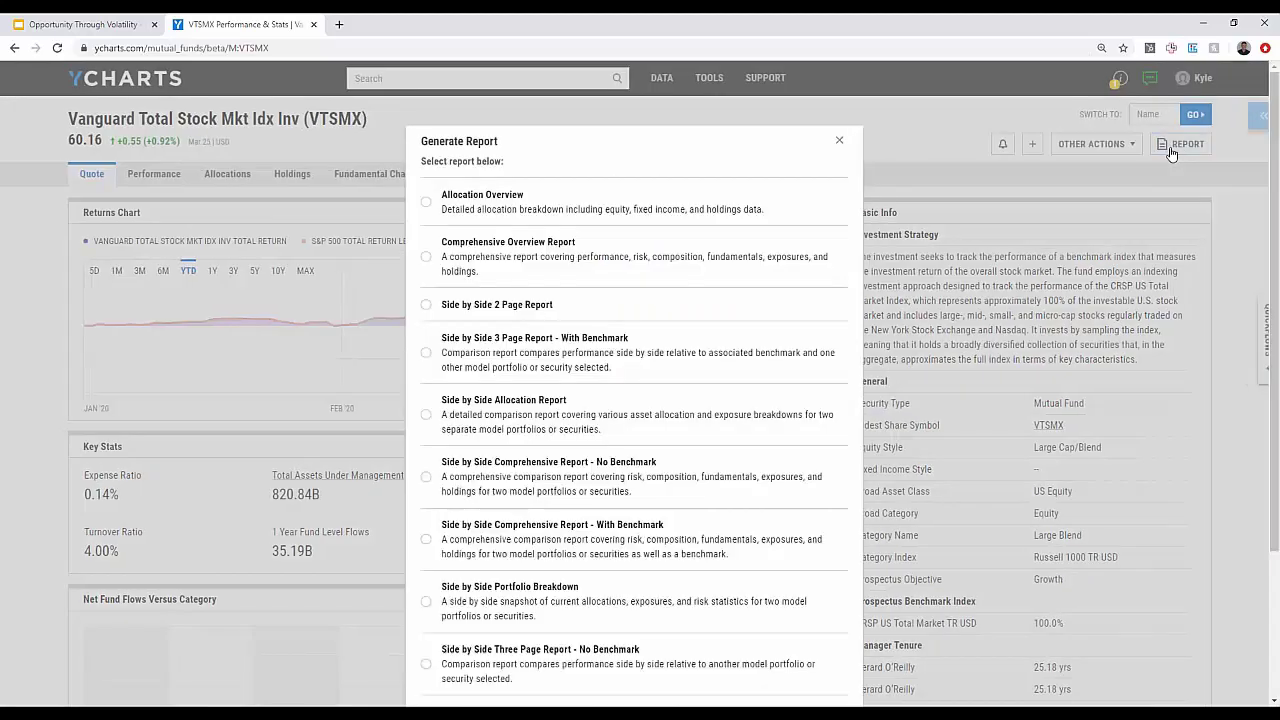
scroll(533, 320, down, 3)
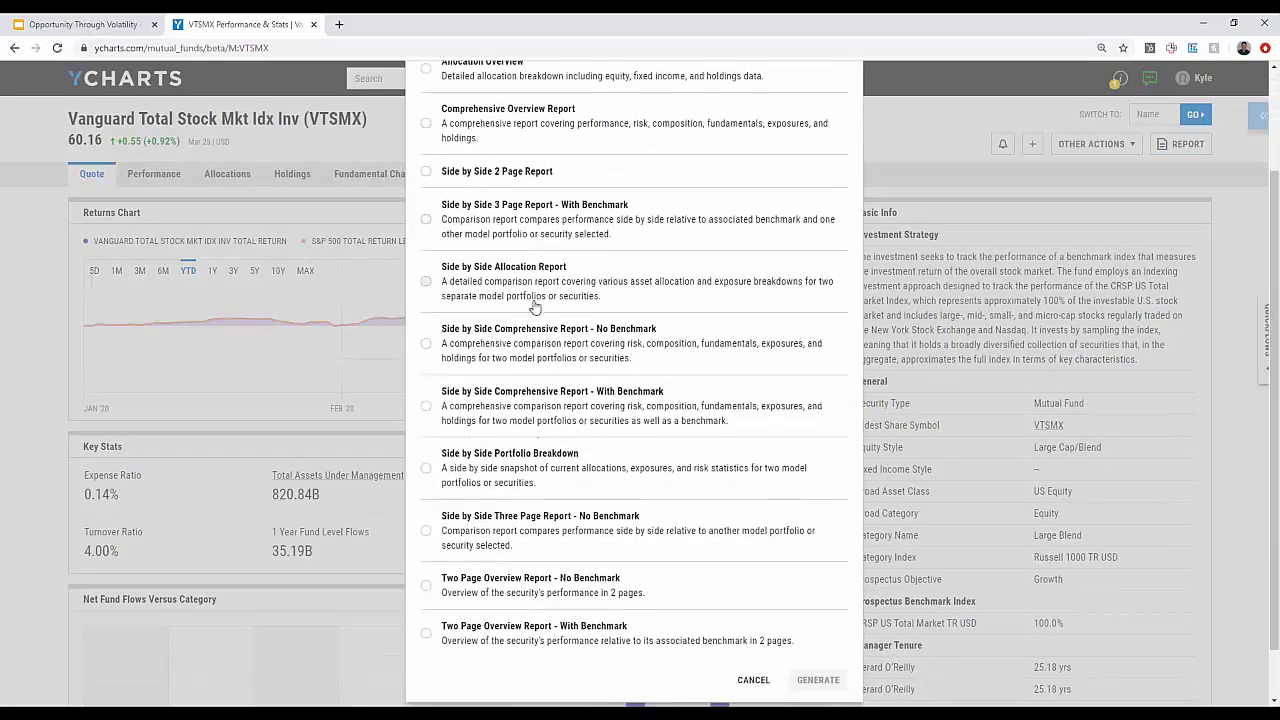
scroll(630, 360, up, 3)
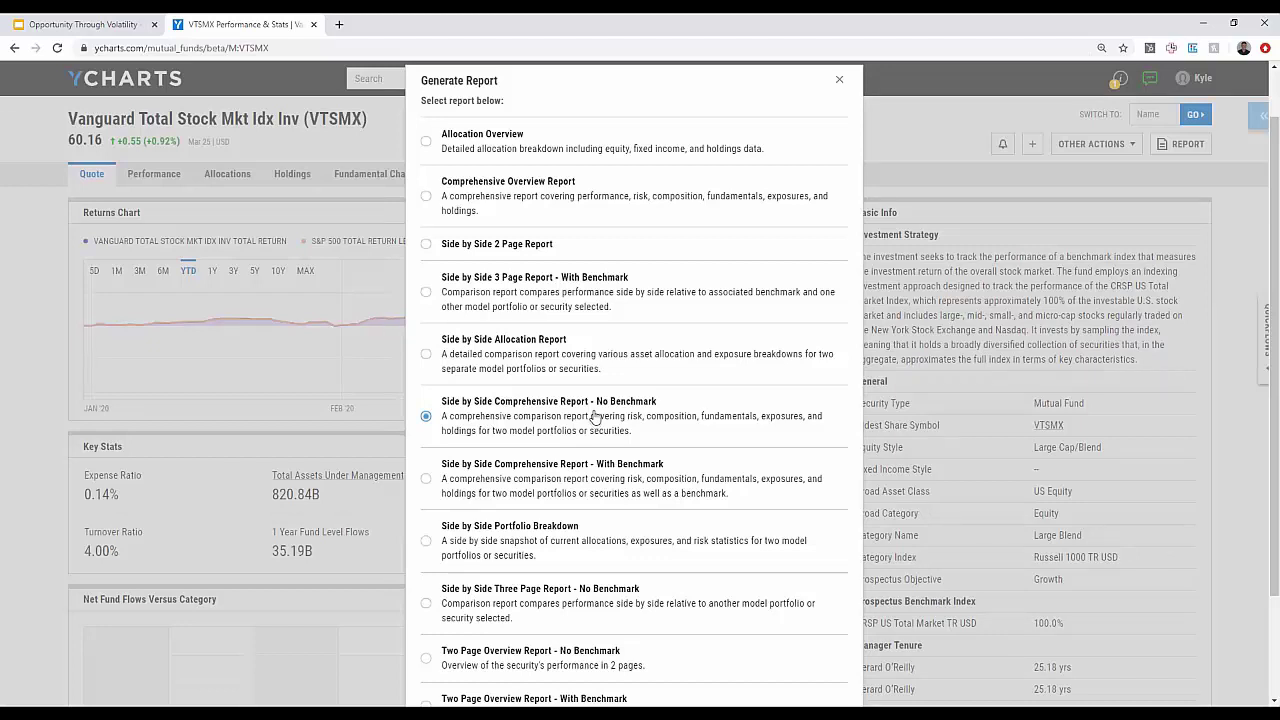
scroll(596, 418, down, 3)
click(818, 620)
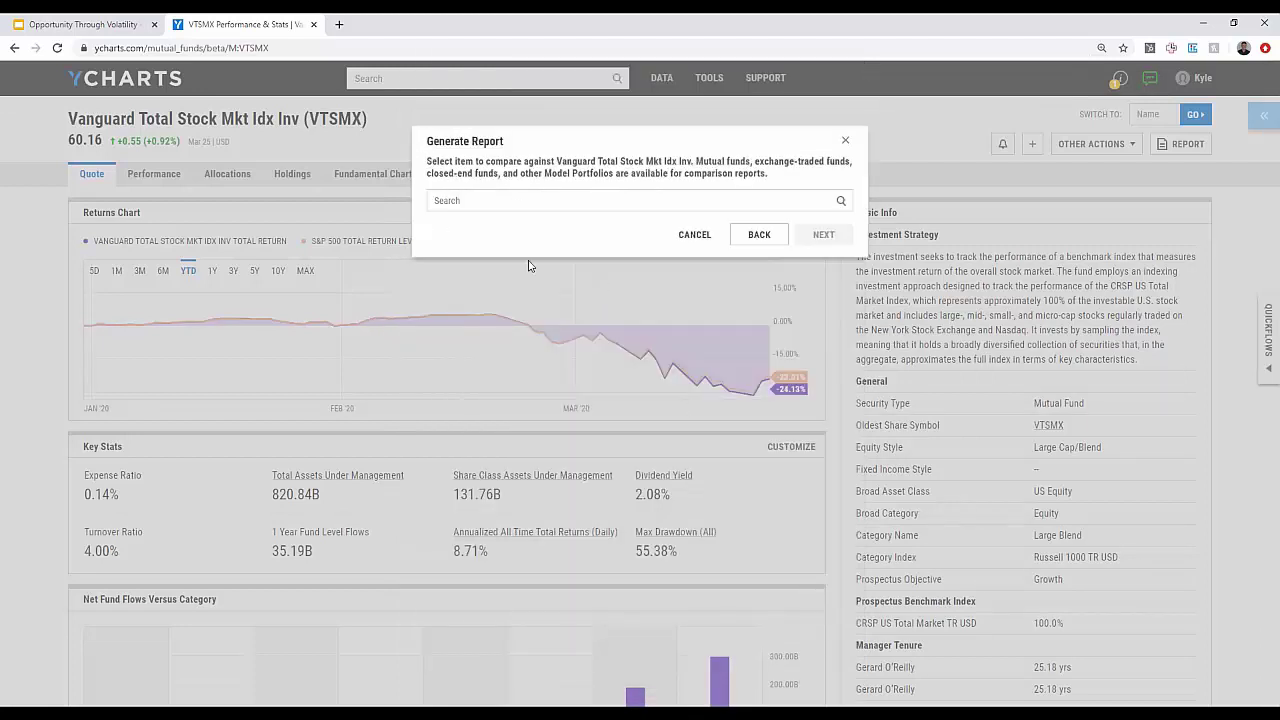
Choose SPY, the SPDR S&P 500 ETF Trust, as the item to compare against VTSMX in the report
click(480, 203)
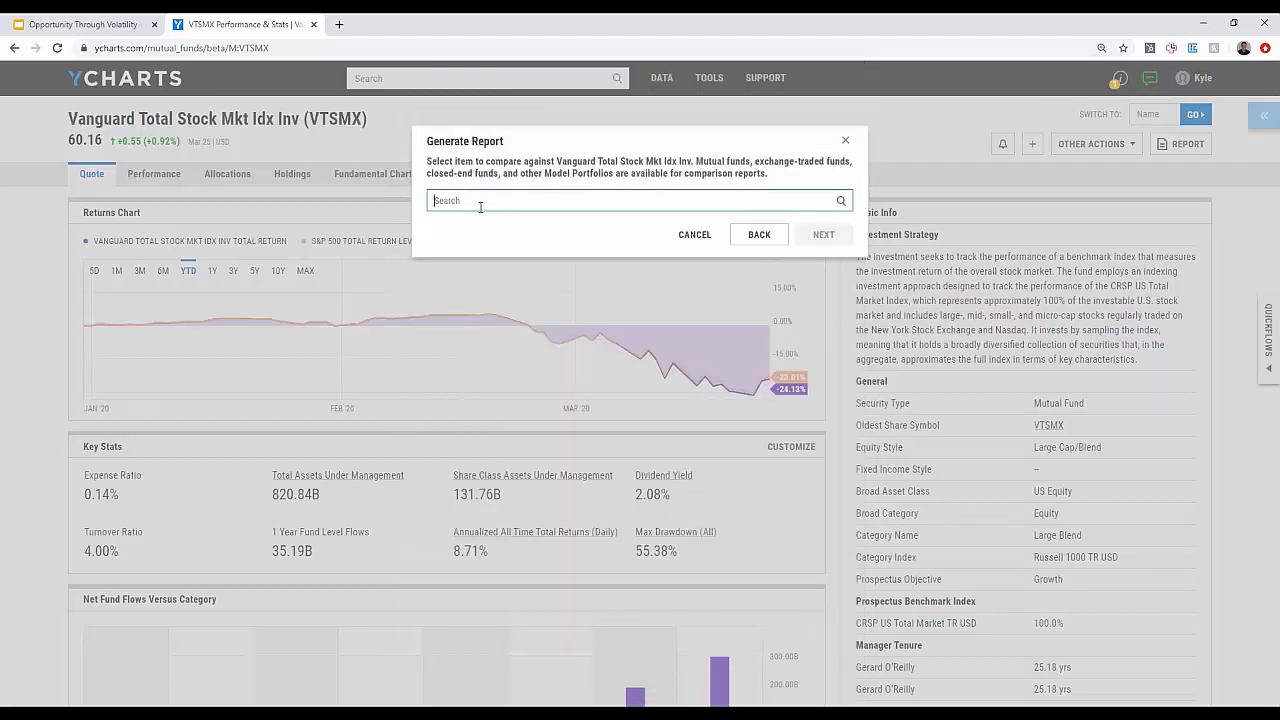
text(spy)
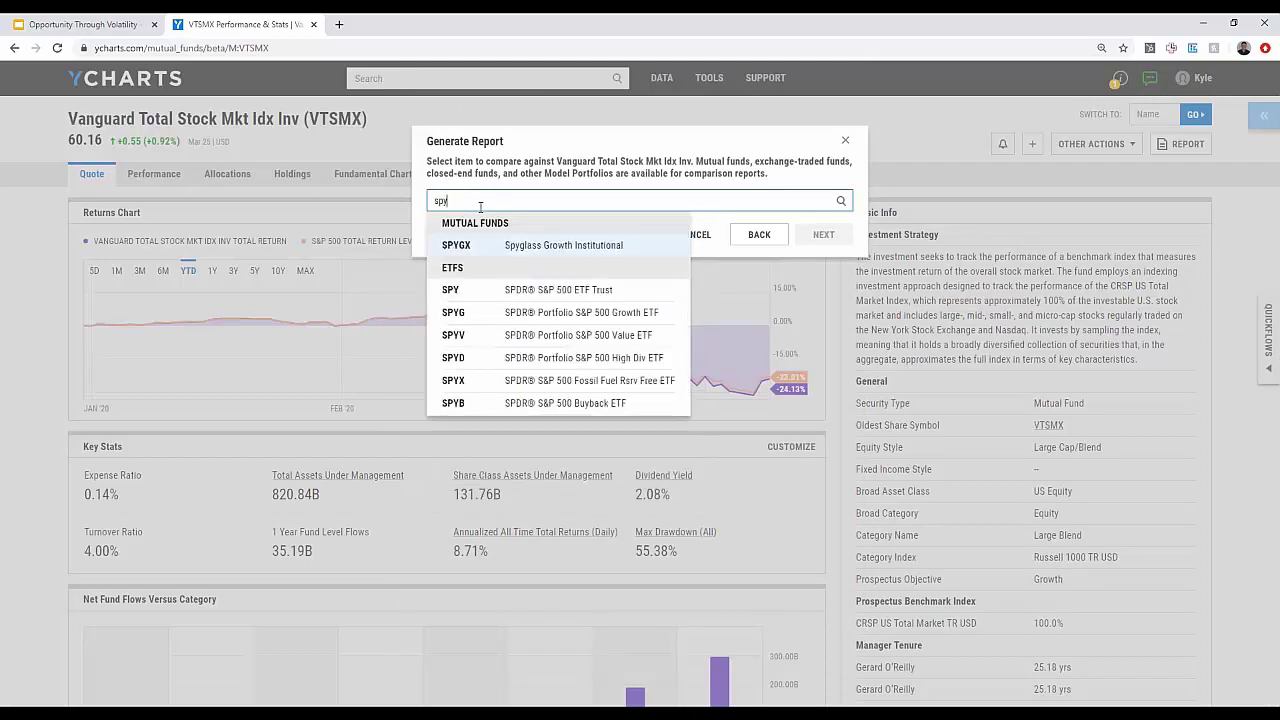
click(451, 294)
click(823, 235)
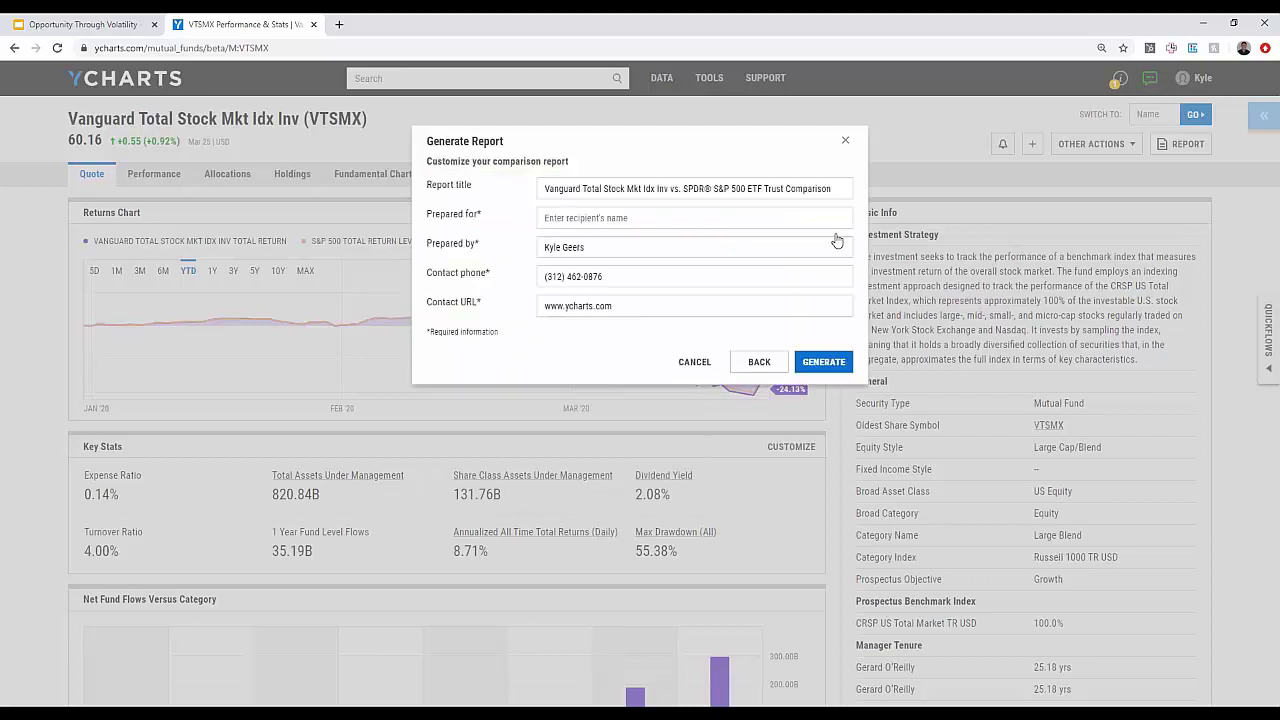
Enter "Test" as the report's Prepared for recipient and generate the comparison report
click(558, 212)
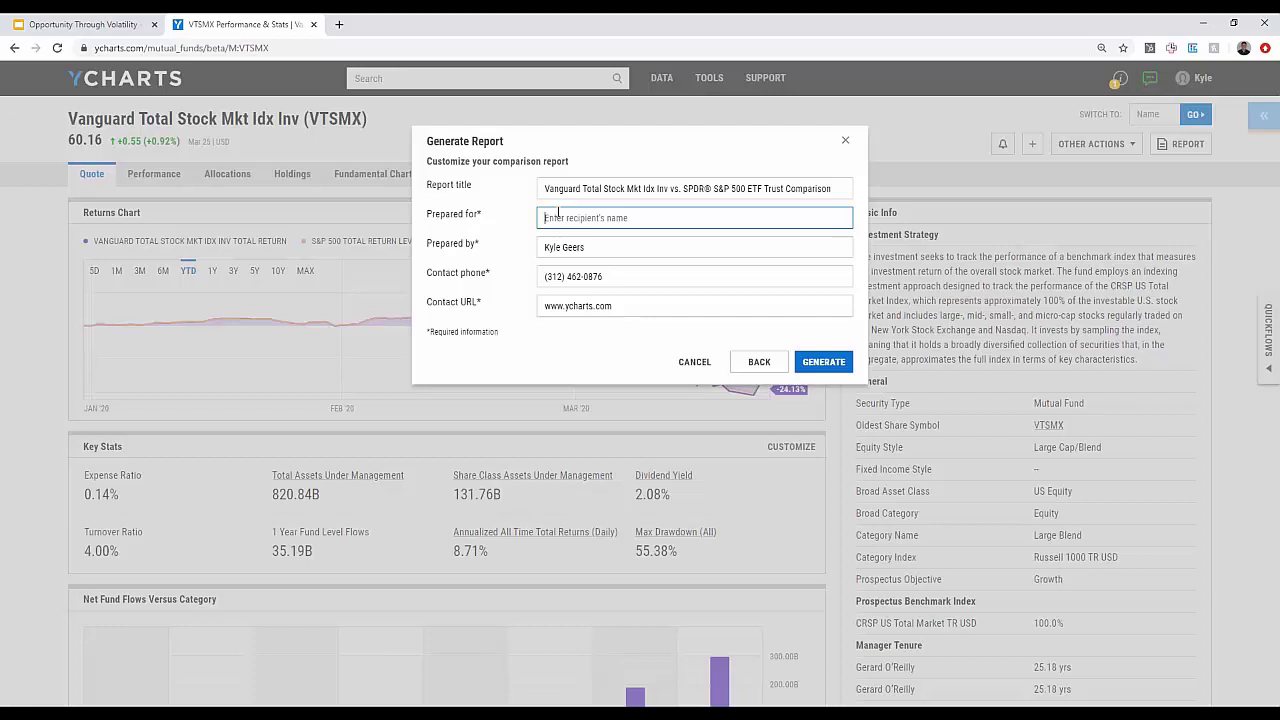
text(Test)
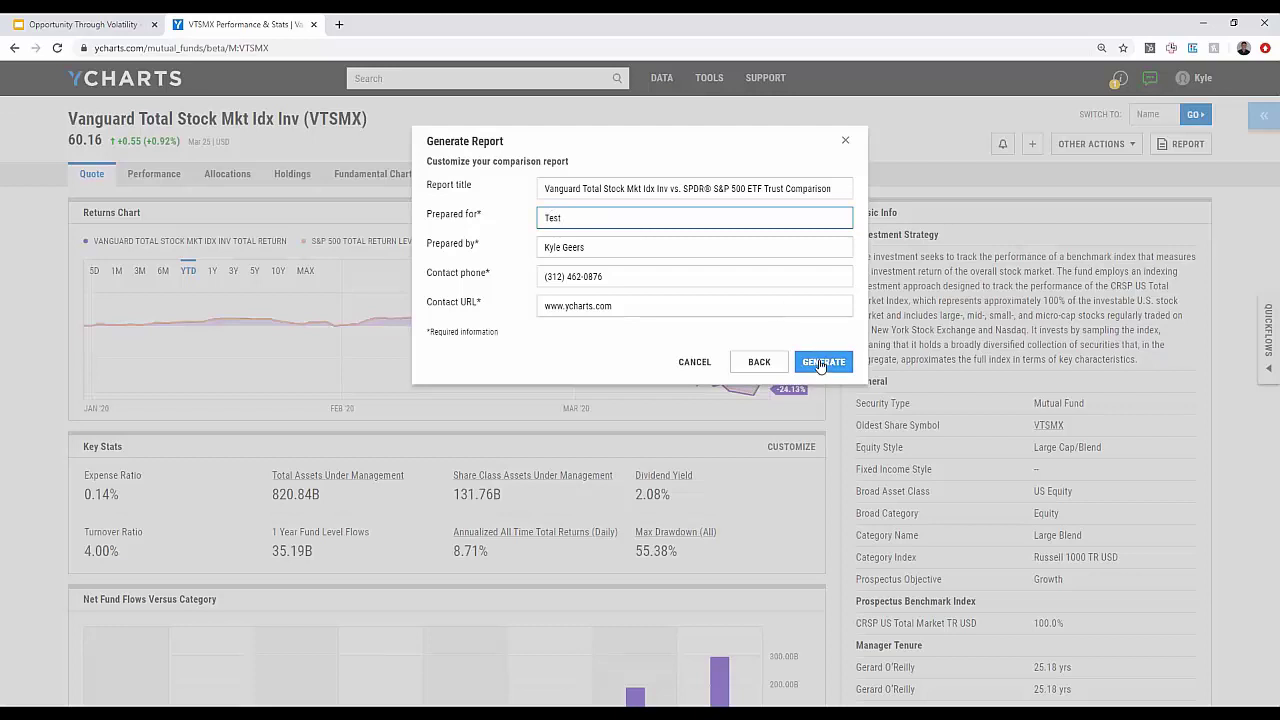
drag(576, 214, 540, 217)
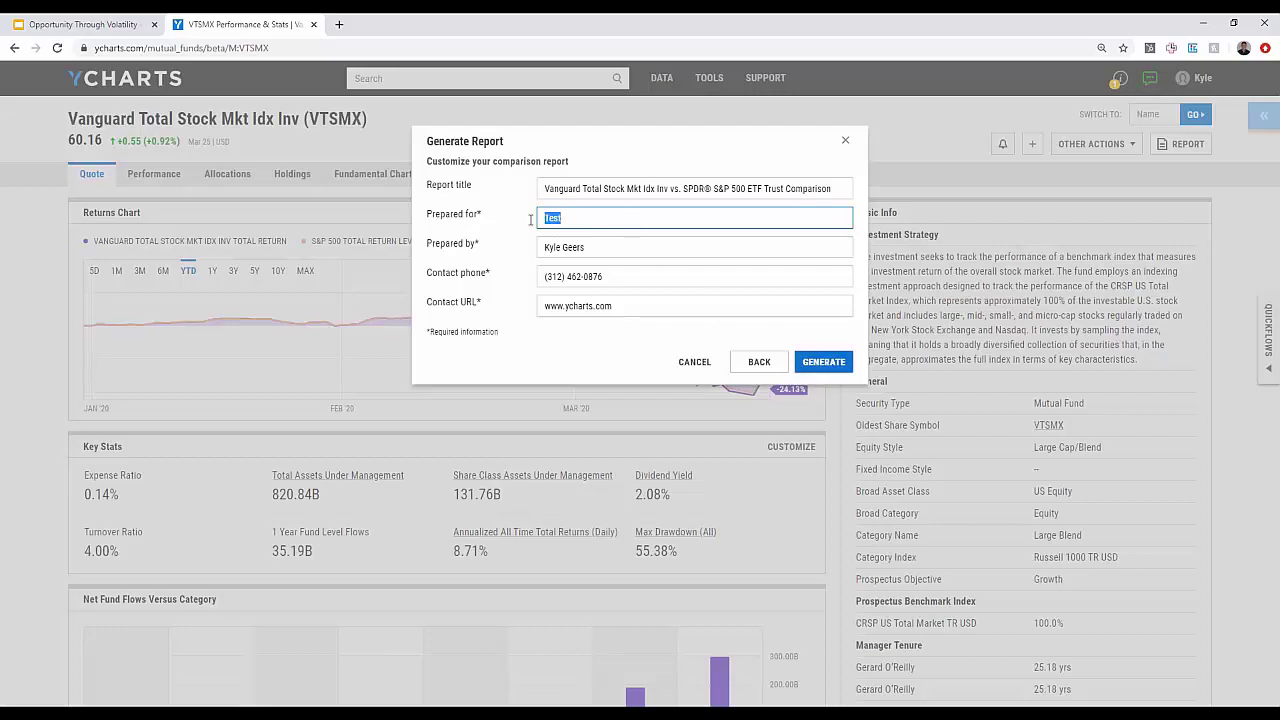
click(646, 306)
click(822, 362)
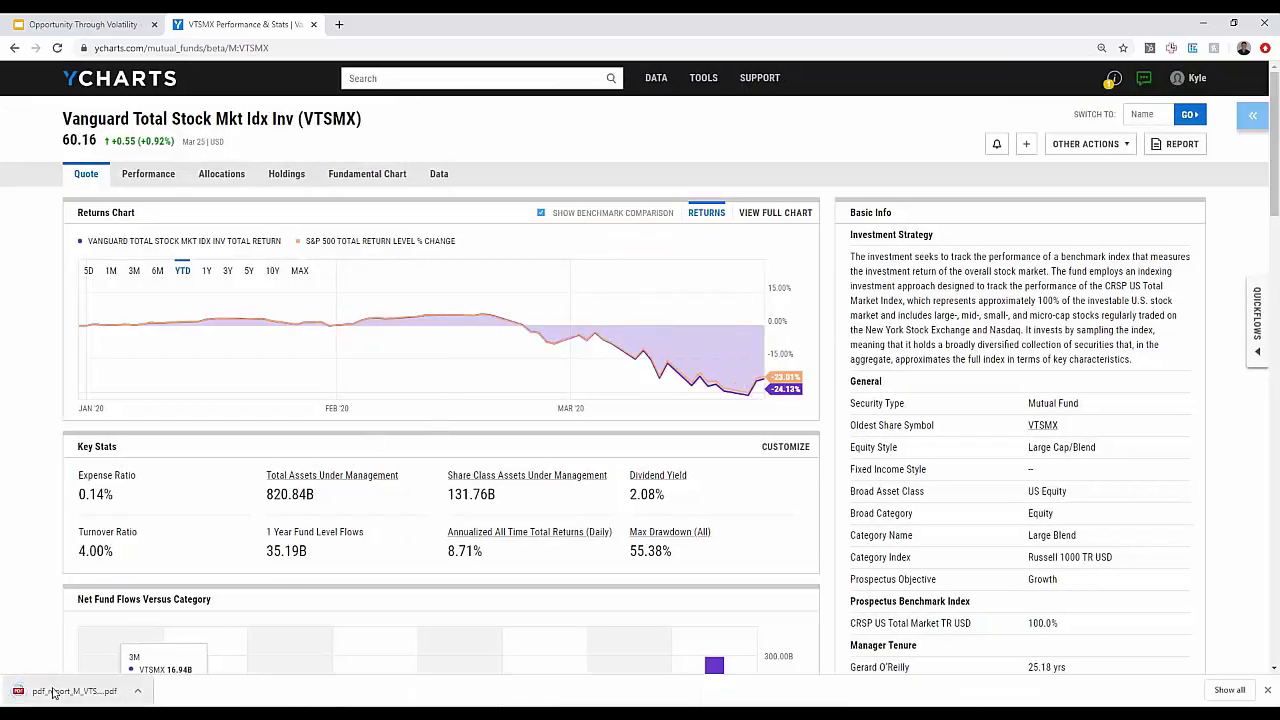
Open the downloaded VTSMX vs SPY report PDF and examine its cover, returns, key stats and asset allocation sections
click(55, 692)
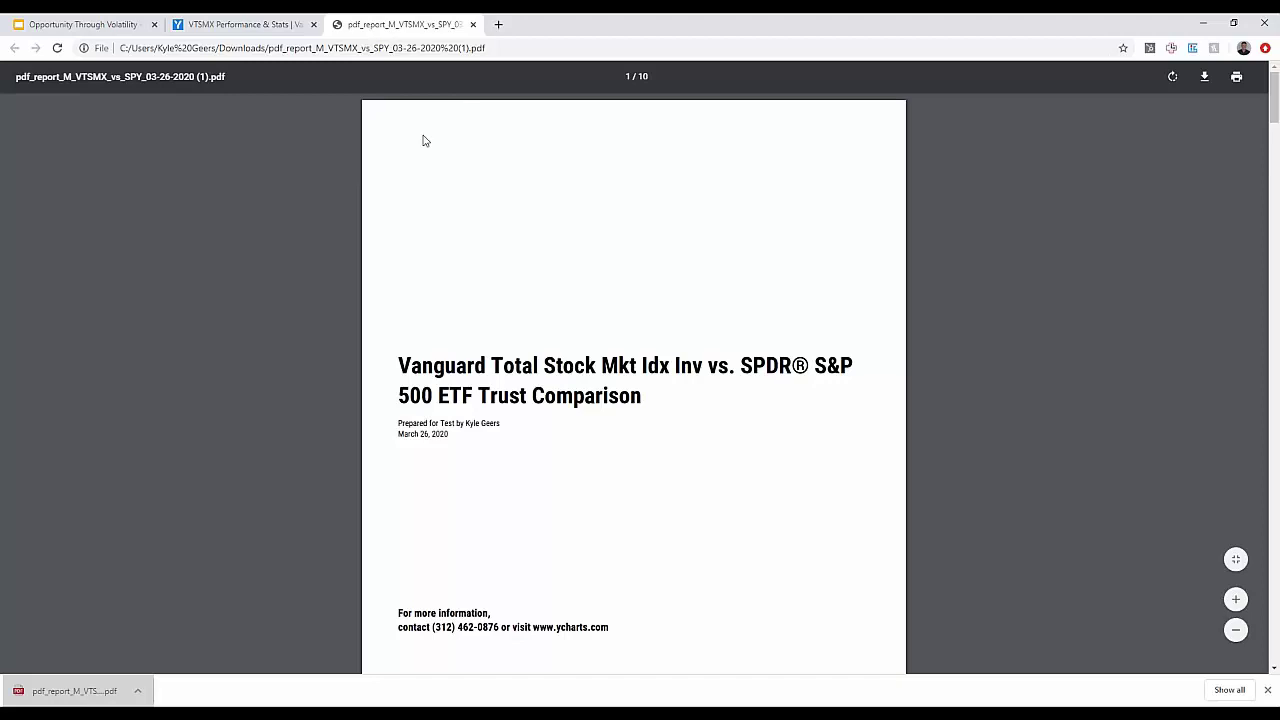
scroll(423, 140, down, 3)
scroll(480, 220, up, 3)
scroll(472, 191, down, 6)
scroll(594, 240, down, 3)
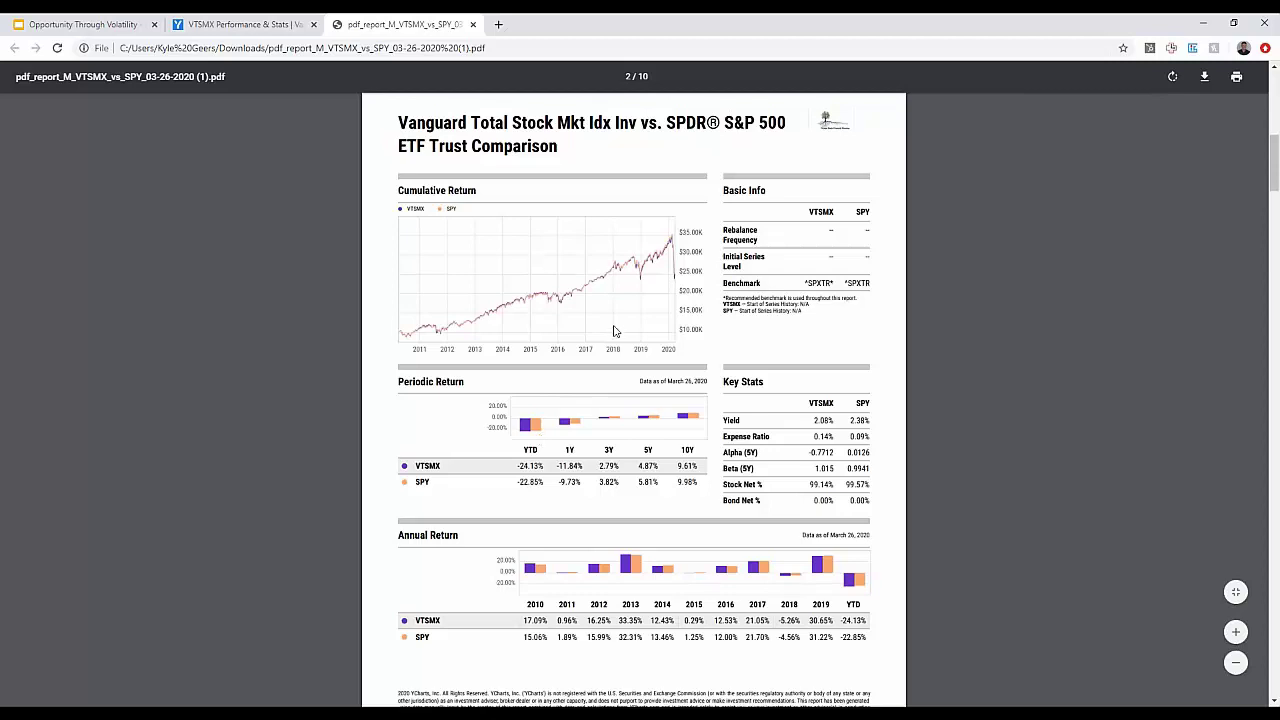
scroll(650, 300, up, 1)
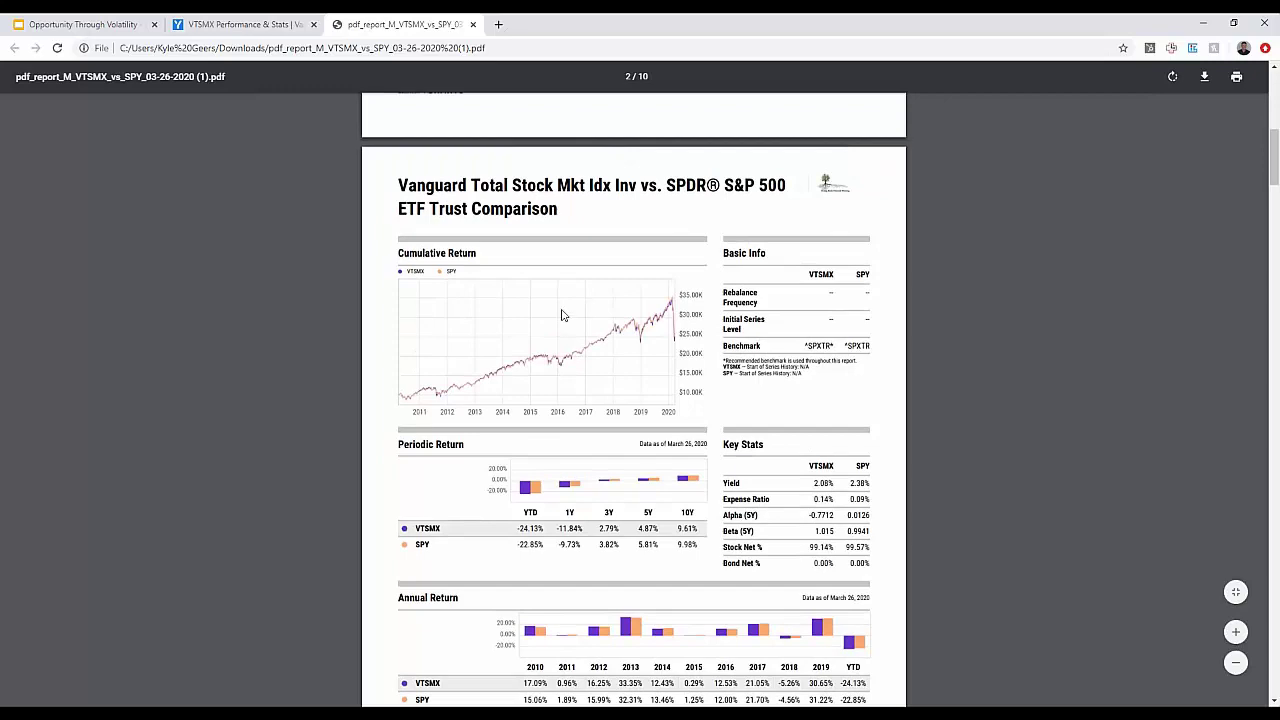
scroll(561, 315, down, 4)
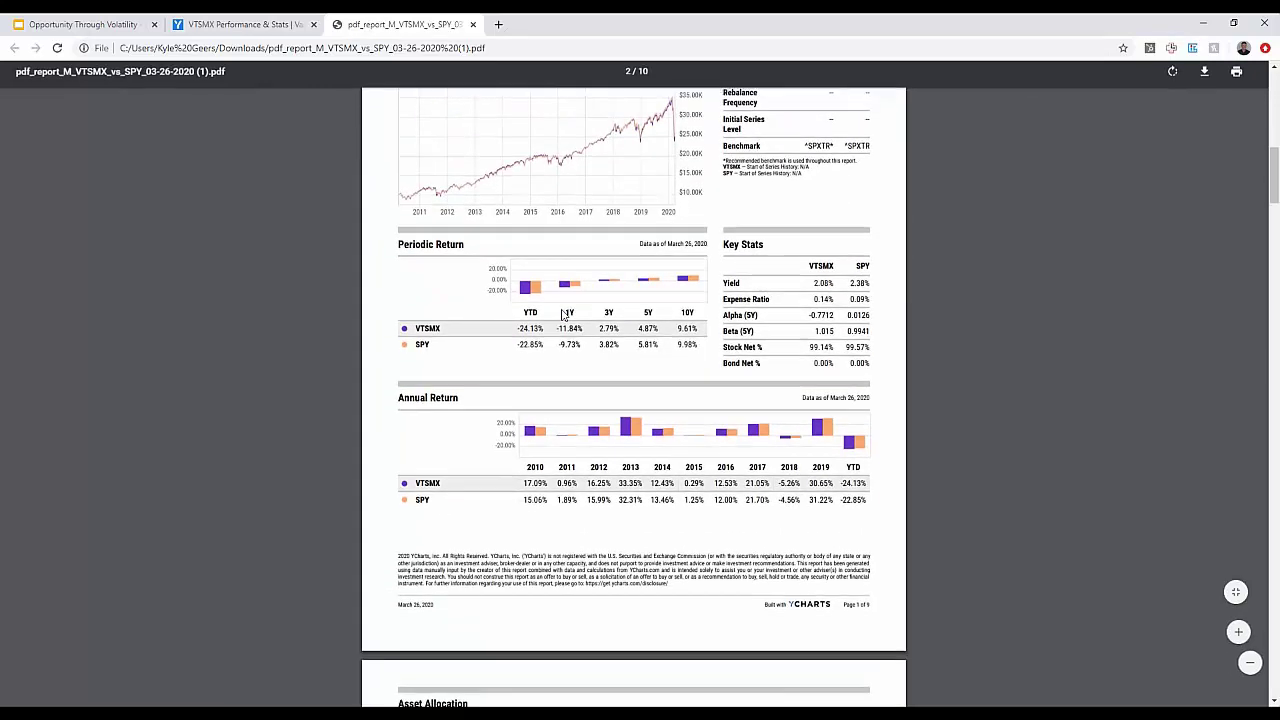
scroll(561, 315, down, 5)
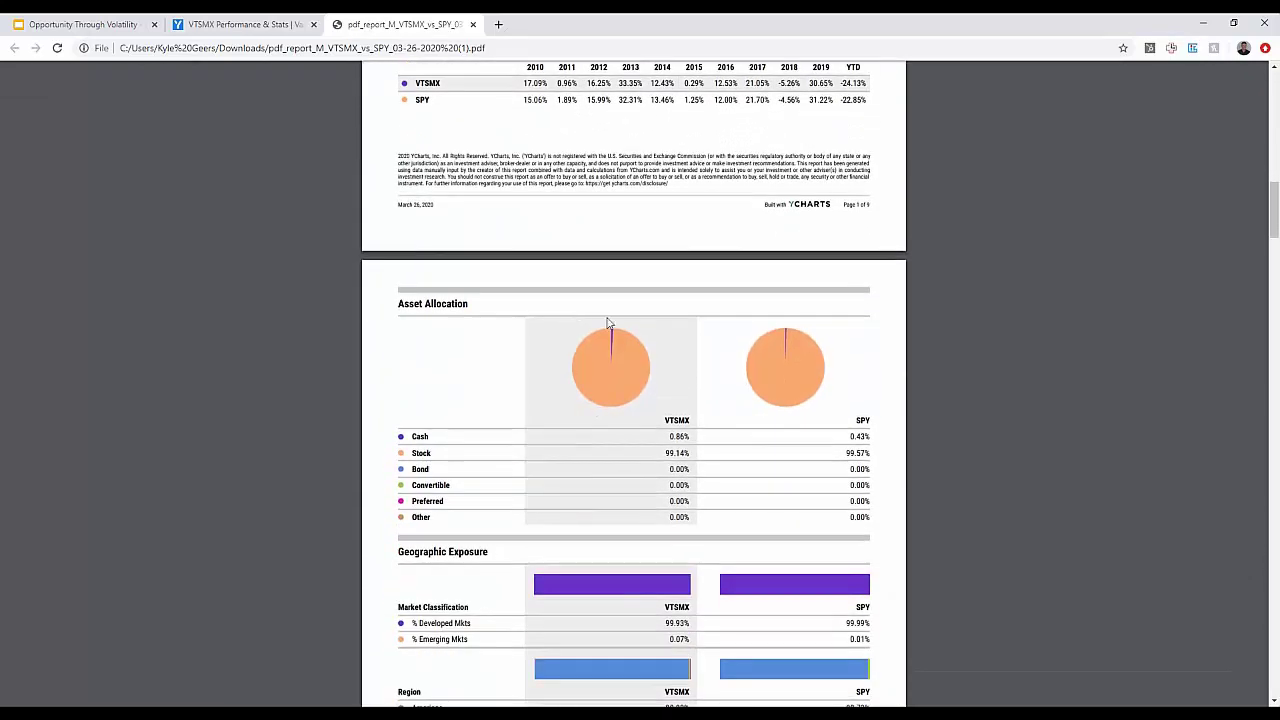
Examine the fundamentals and definitions pages near the end of the VTSMX vs SPY report
drag(1272, 201, 1189, 566)
scroll(980, 530, down, 5)
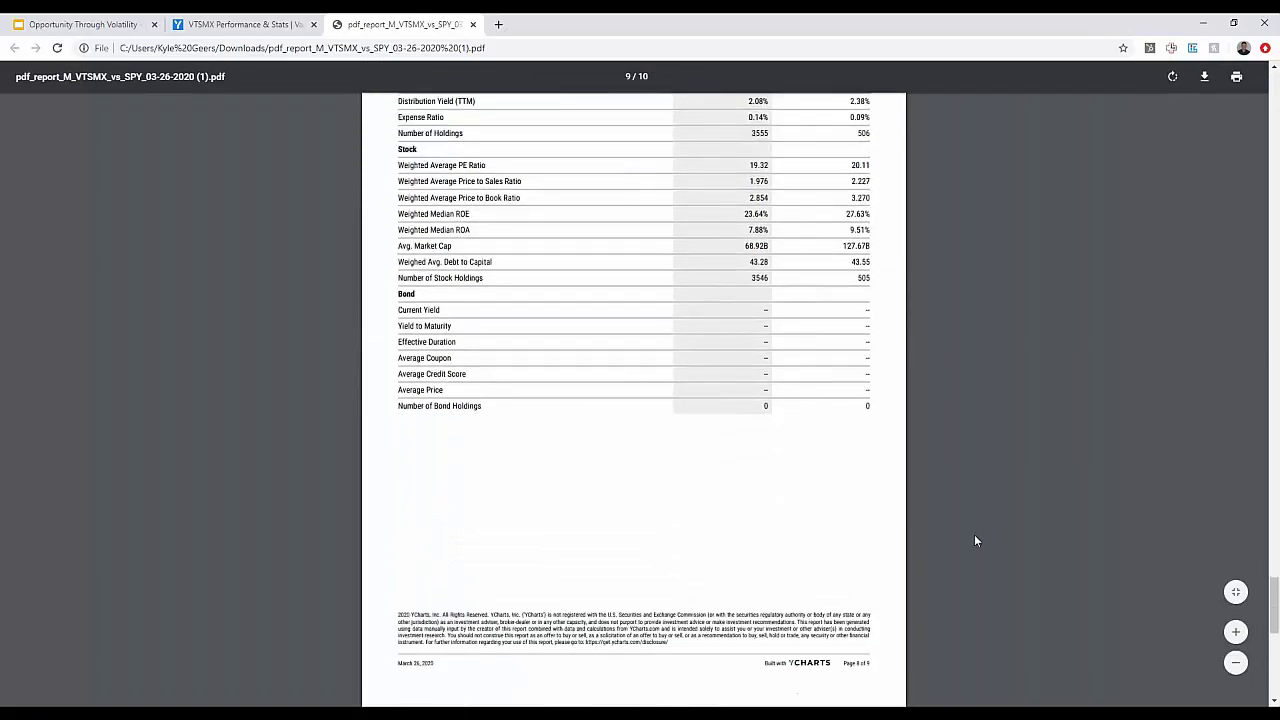
scroll(975, 541, down, 6)
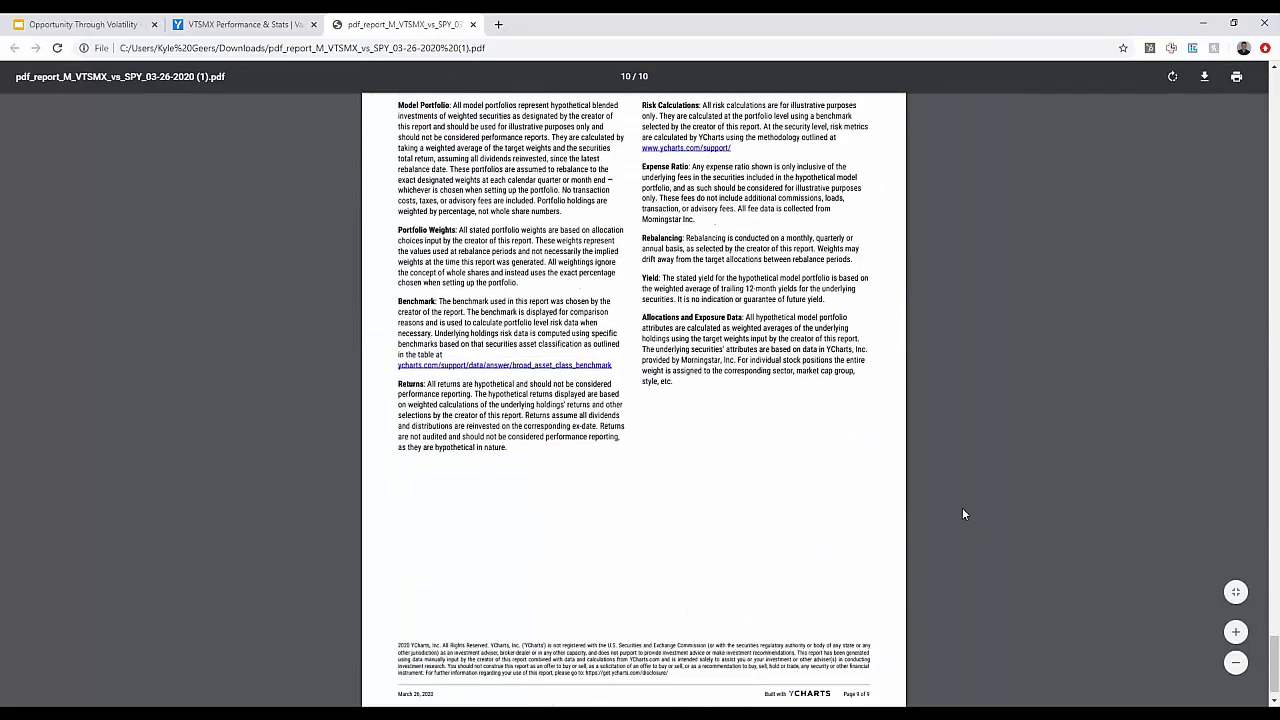
scroll(941, 492, up, 2)
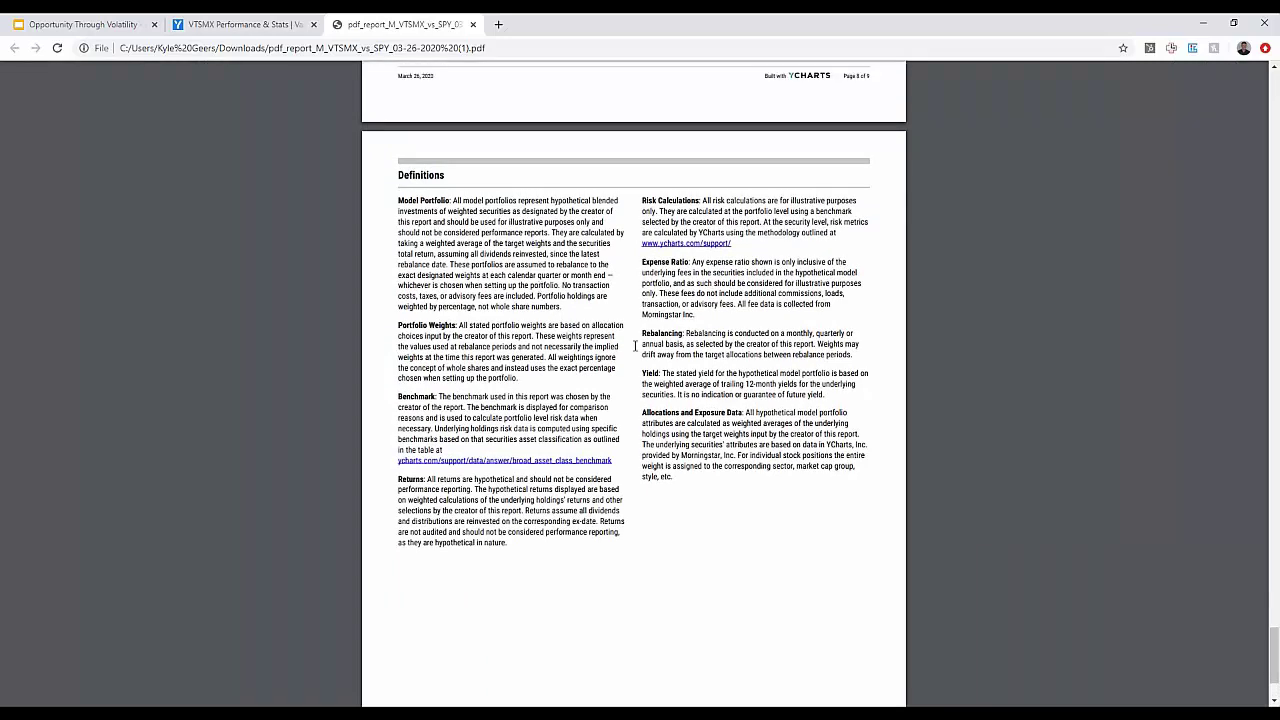
scroll(506, 351, up, 5)
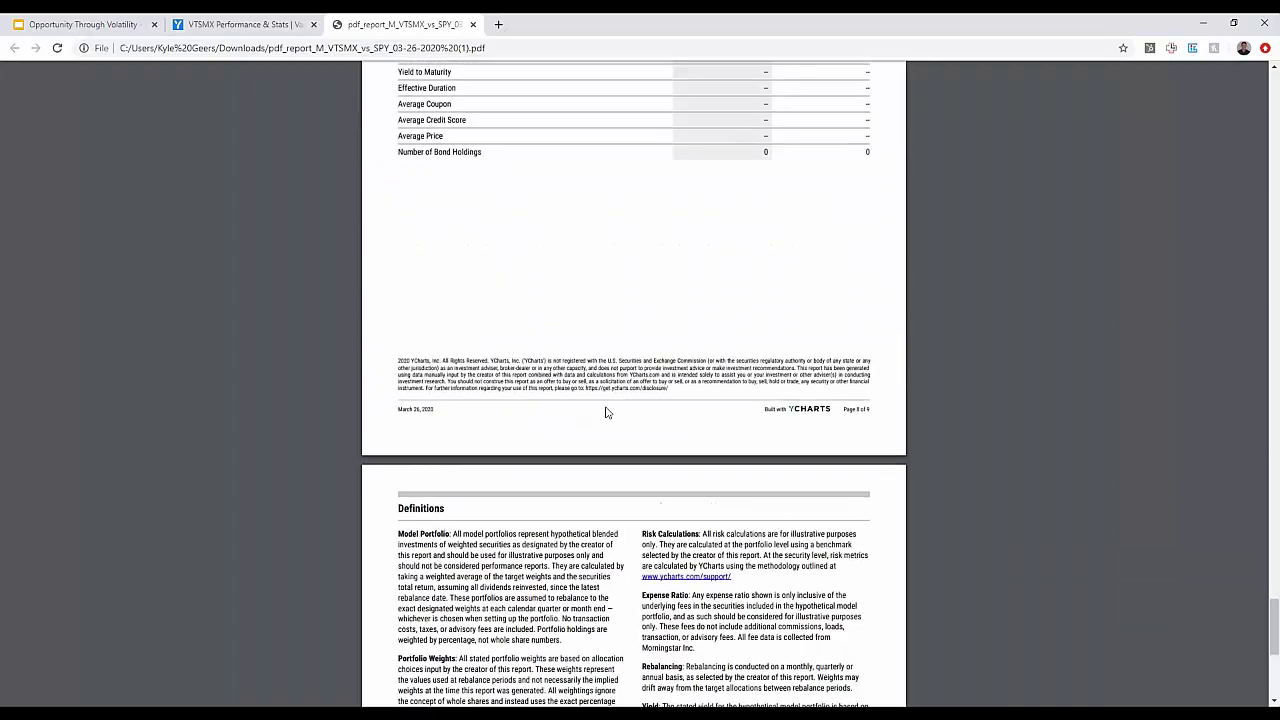
scroll(544, 396, up, 4)
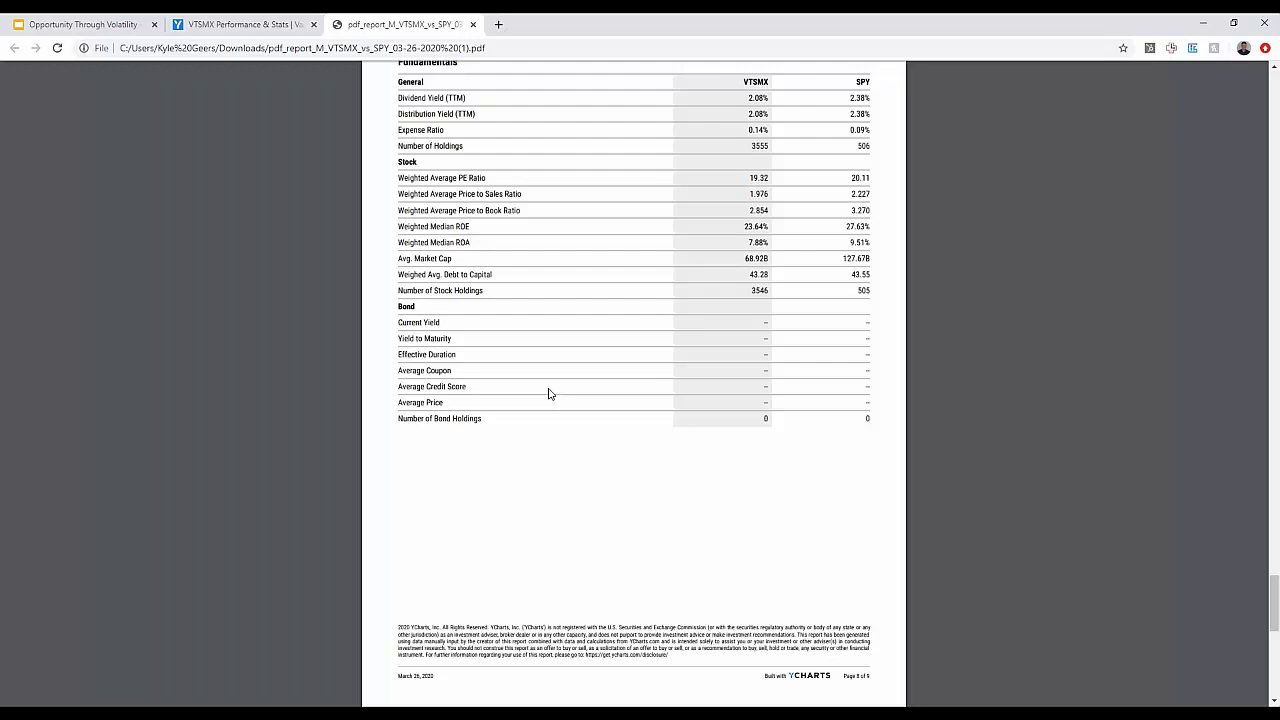
Switch to the Opportunity Through Volatility presentation in Google Slides and show its closing "Any Questions?" slide
click(82, 24)
click(1008, 657)
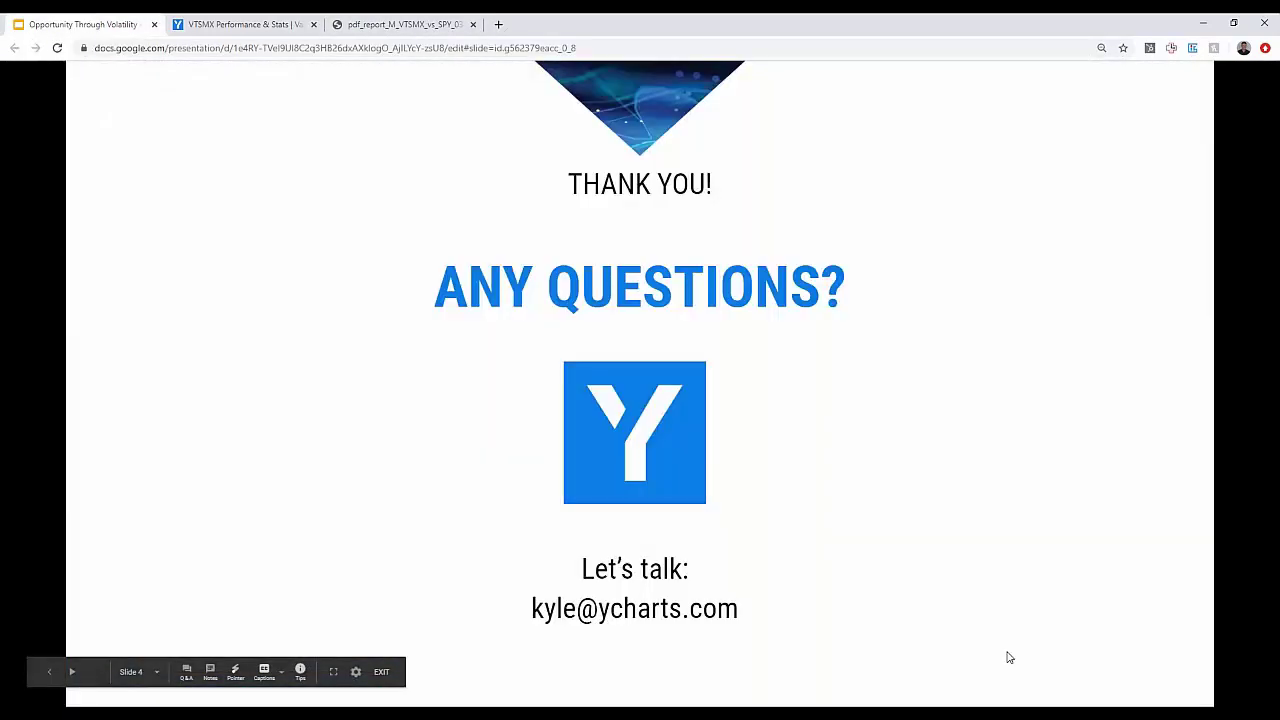